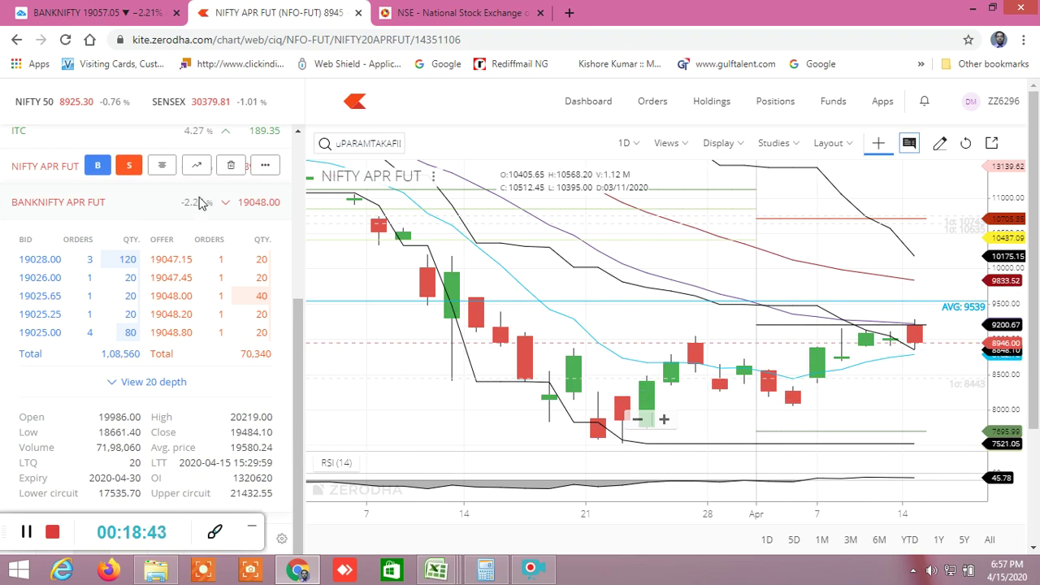
# - Show the daily chart of the BANKNIFTY APR FUT contract from the watchlist
pyautogui.click(196, 204)
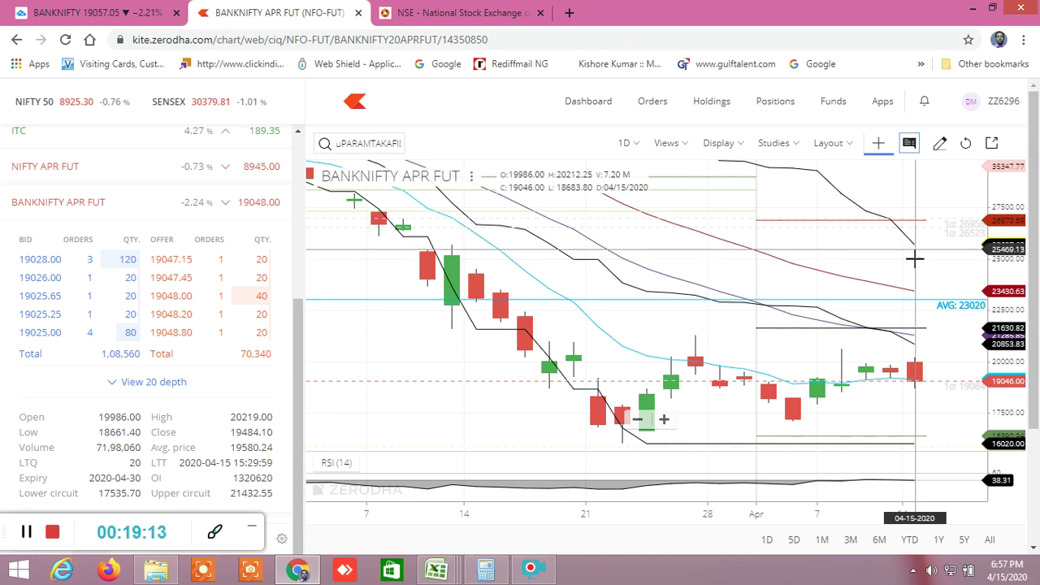
# - Switch to the NSE option chain page and load the options contracts for the NIFTY index
pyautogui.click(450, 14)
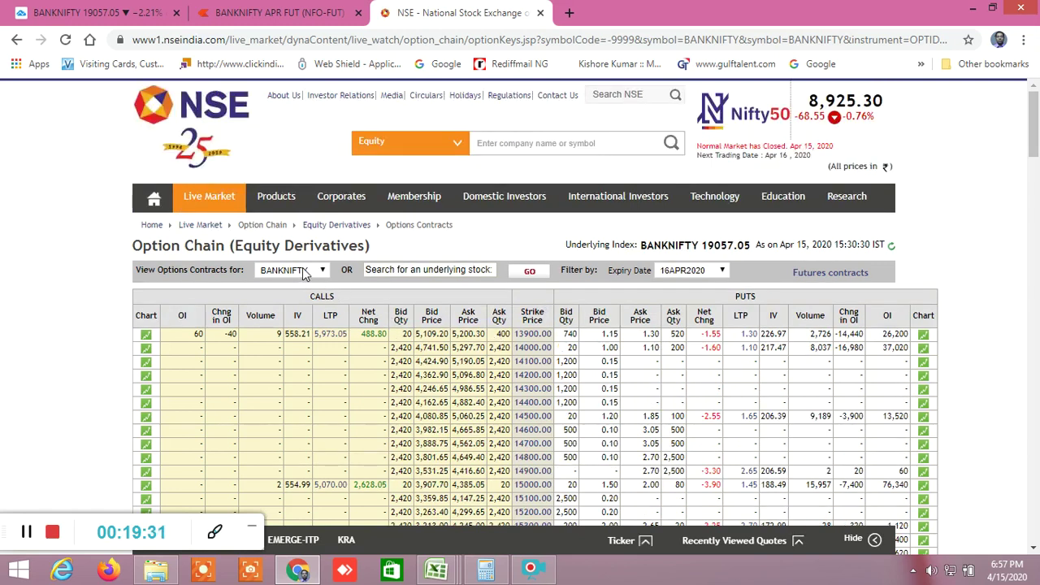
pyautogui.click(304, 274)
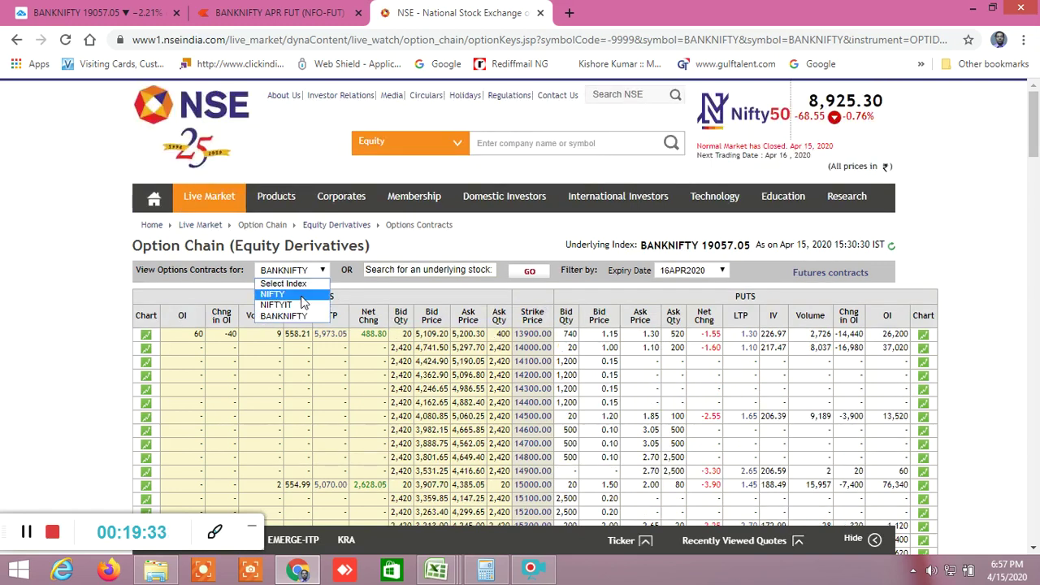
pyautogui.click(276, 294)
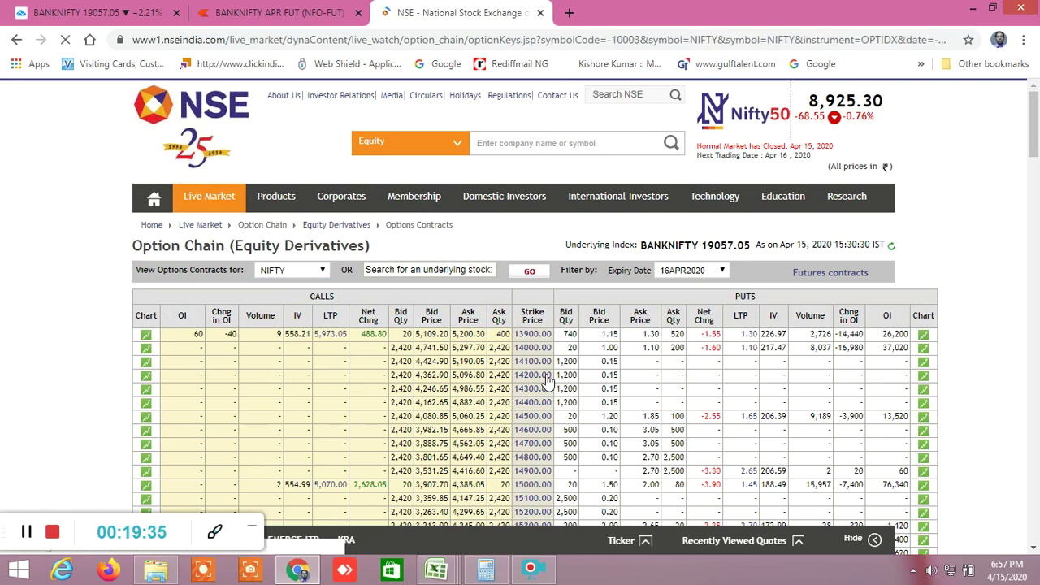
# - Examine the call and put open interest at the NIFTY strikes from about 8000 to 9500
pyautogui.scroll(-6, 547, 380)
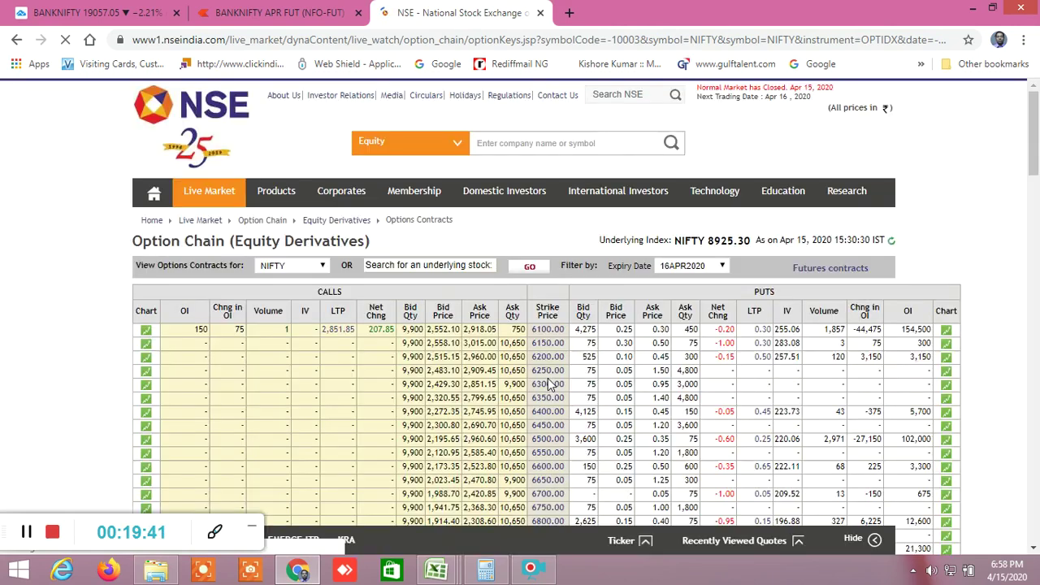
pyautogui.scroll(-10, 548, 381)
pyautogui.scroll(-15, 548, 382)
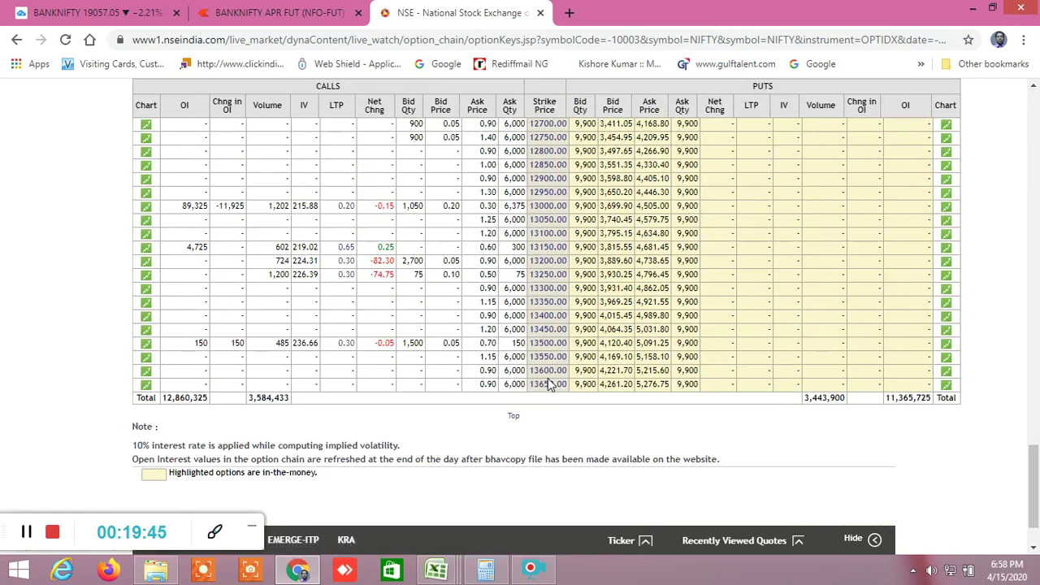
pyautogui.scroll(5, 548, 381)
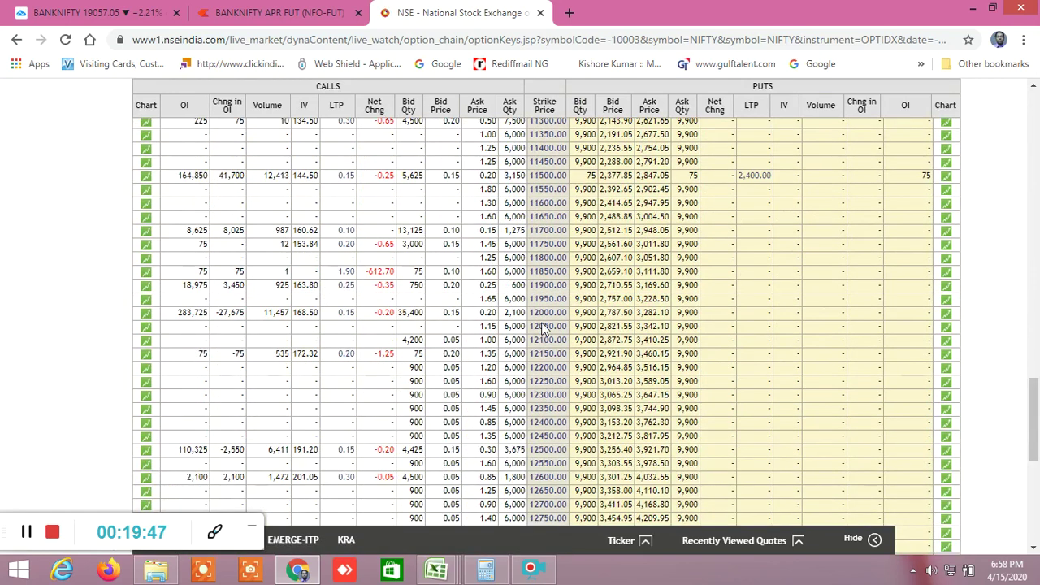
pyautogui.scroll(9, 543, 326)
pyautogui.scroll(1, 543, 327)
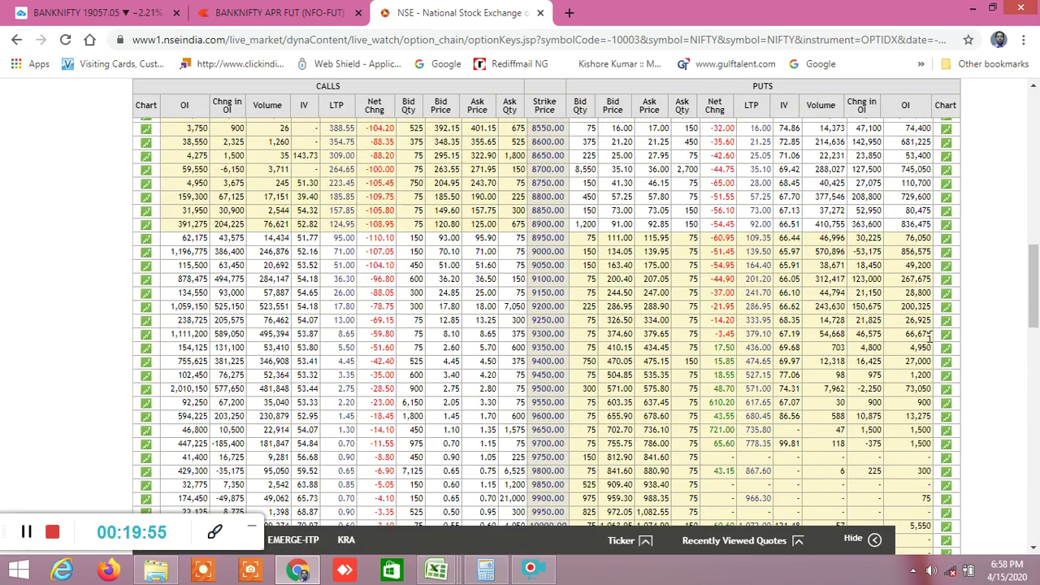
pyautogui.scroll(4, 933, 333)
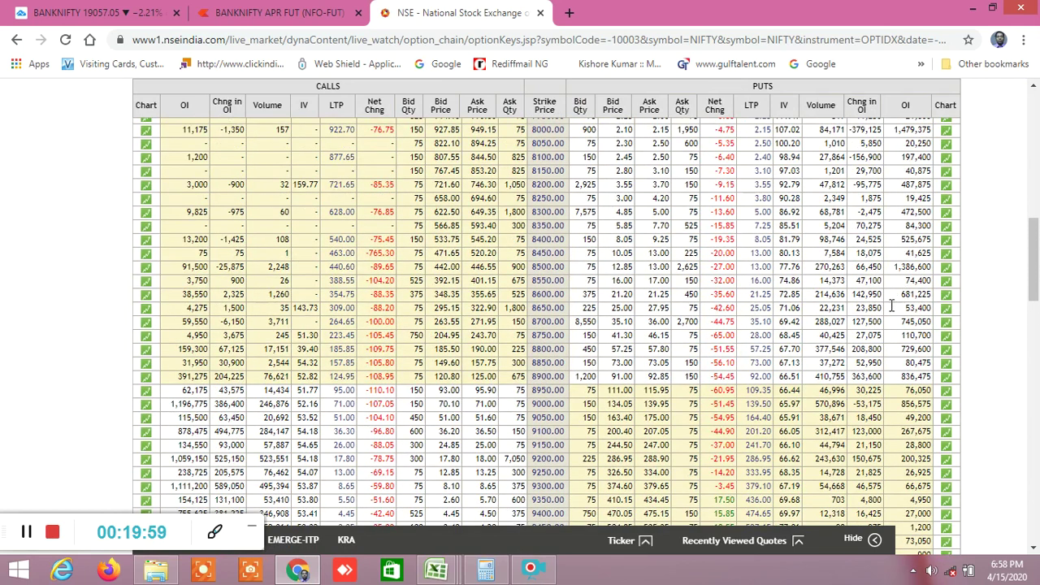
pyautogui.scroll(-2, 891, 305)
pyautogui.scroll(3, 893, 304)
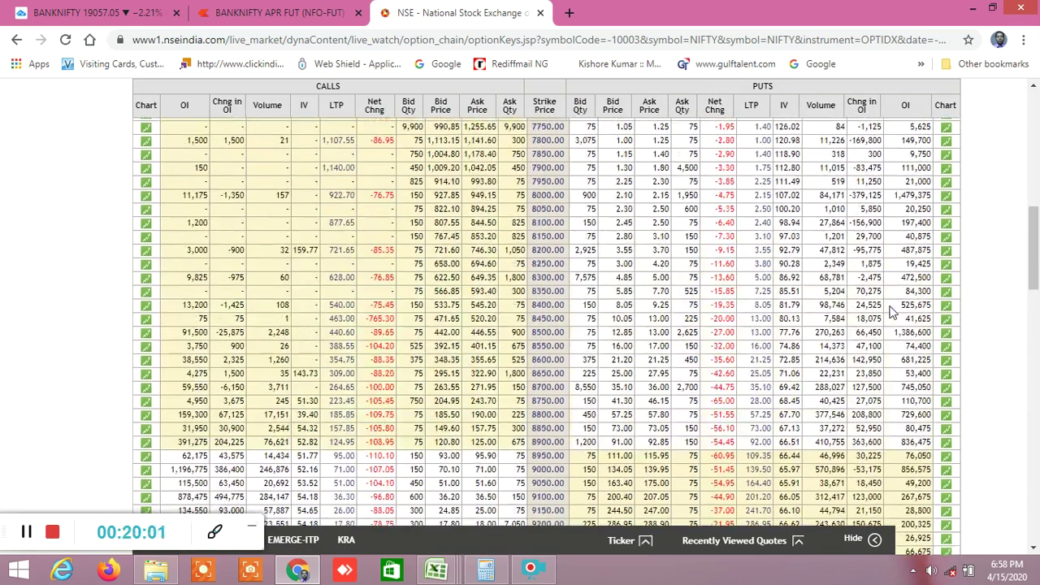
pyautogui.scroll(-2, 757, 367)
pyautogui.scroll(-5, 757, 368)
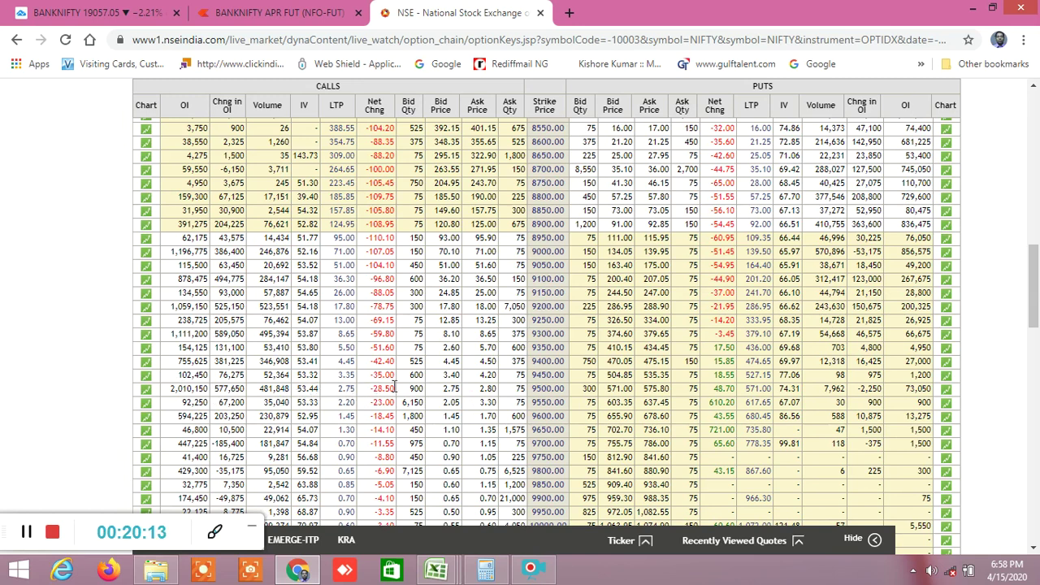
# - Review the net change and last traded prices of NIFTY puts from the 8900 strike up through the in-the-money strikes
pyautogui.scroll(3, 918, 175)
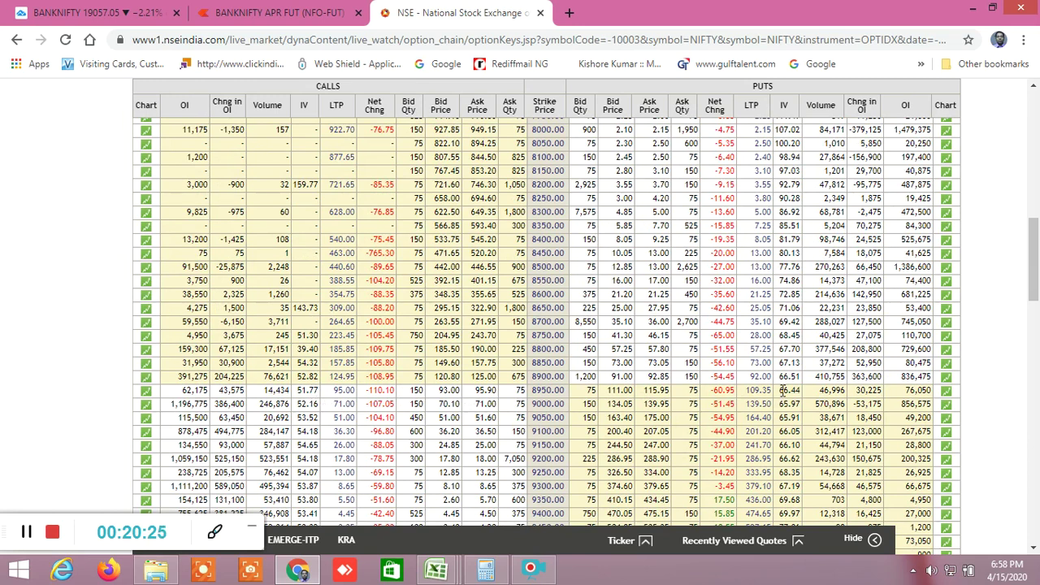
pyautogui.scroll(-1, 782, 392)
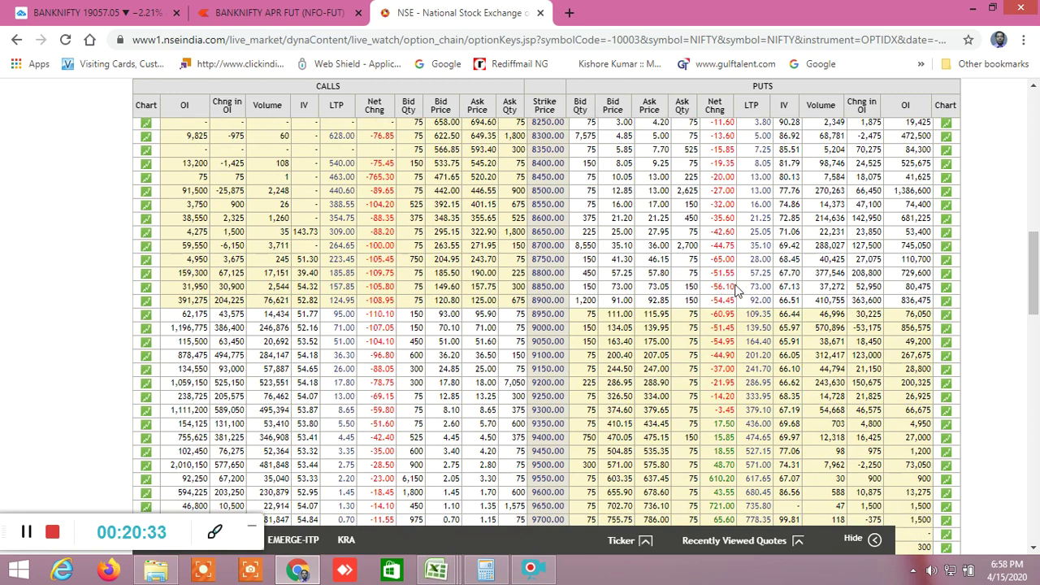
pyautogui.scroll(-1, 728, 300)
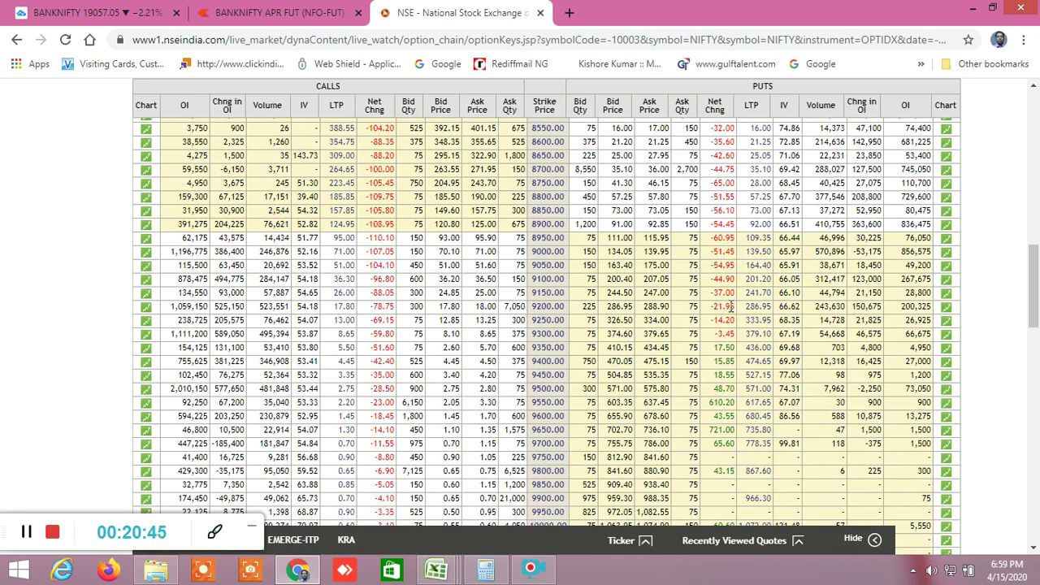
pyautogui.scroll(1, 727, 310)
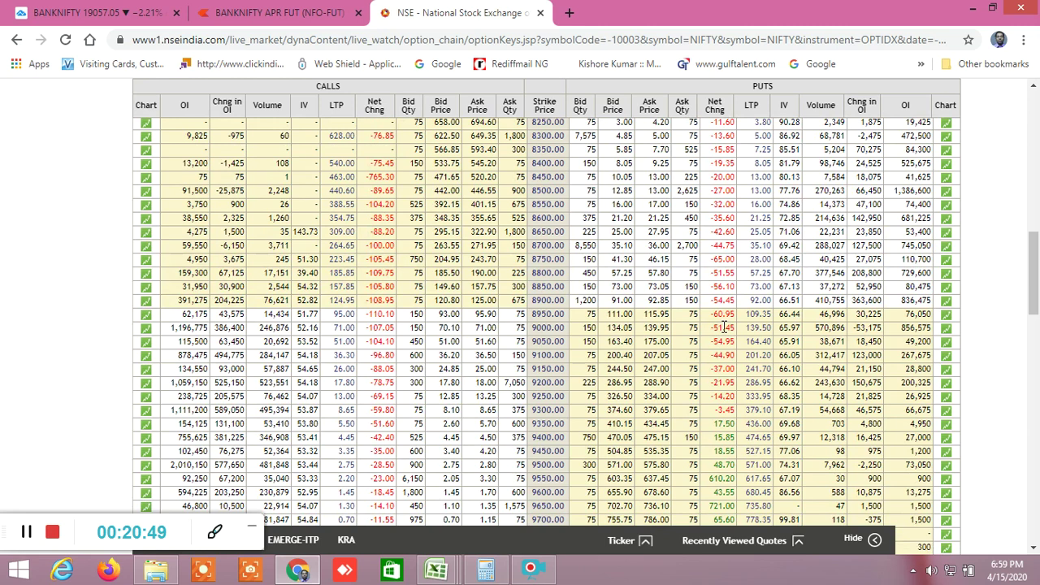
pyautogui.scroll(-2, 723, 327)
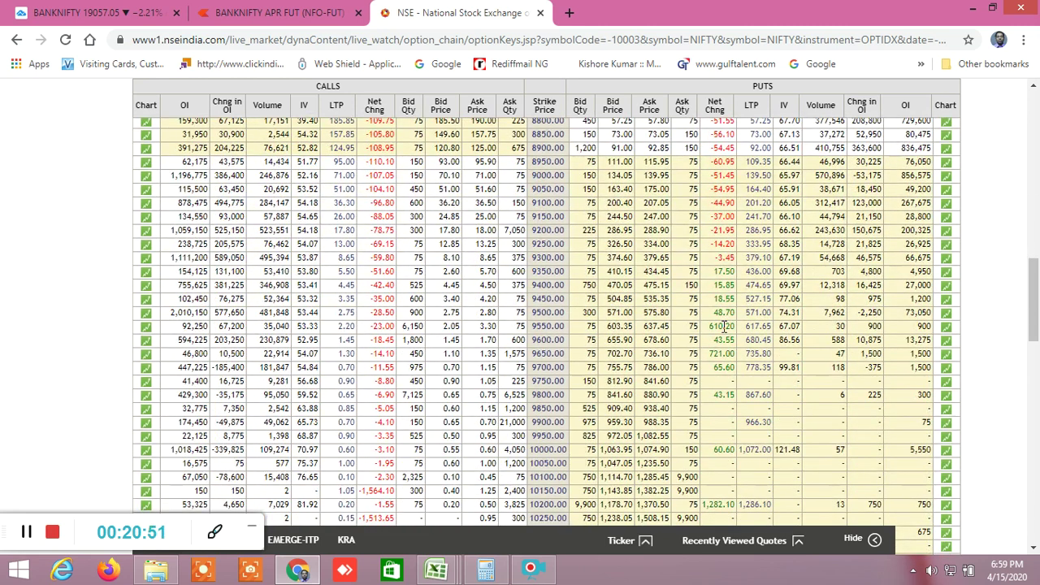
pyautogui.scroll(1, 726, 326)
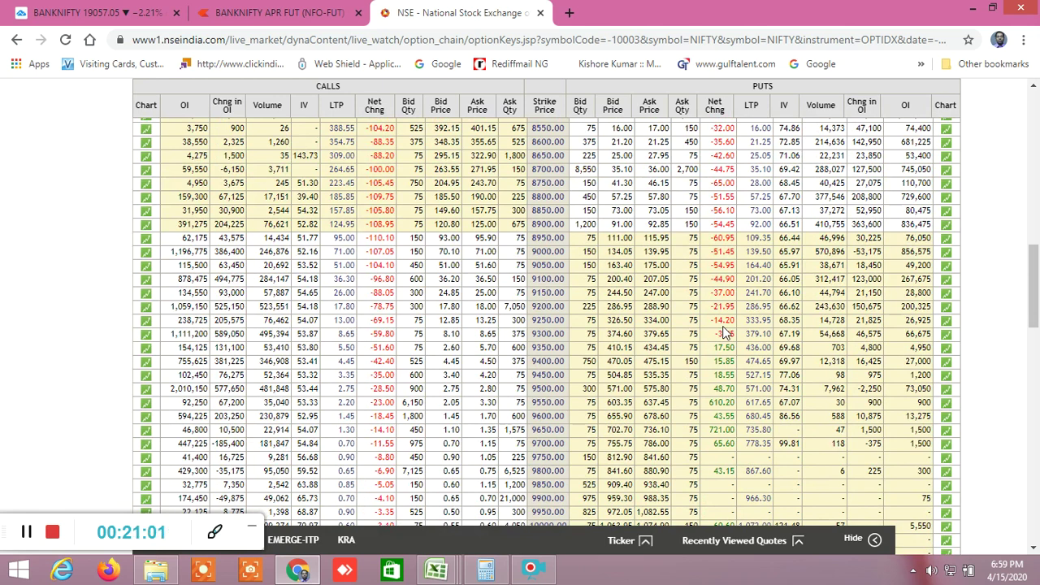
pyautogui.scroll(-2, 726, 333)
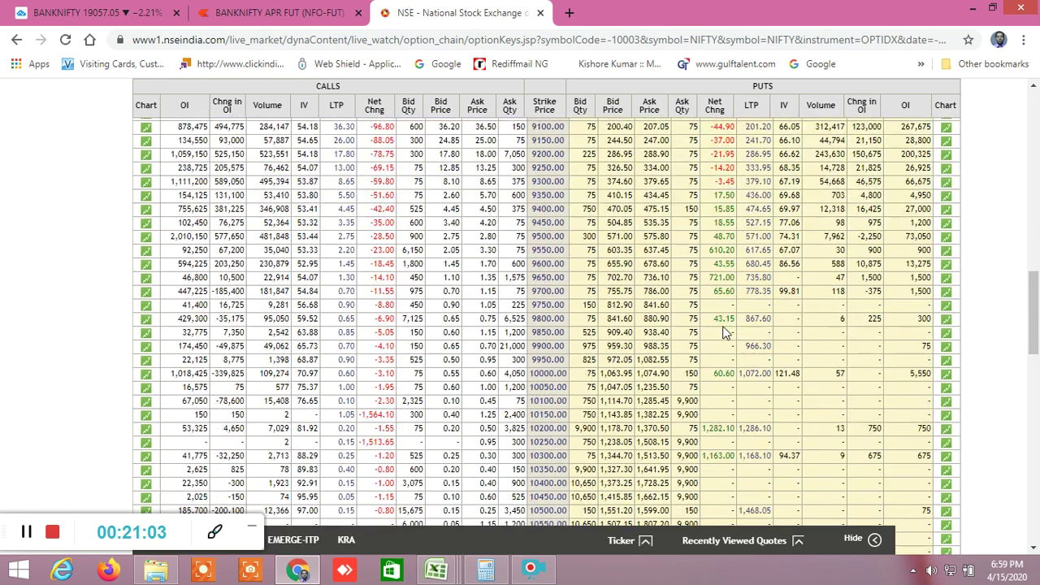
pyautogui.scroll(2, 725, 333)
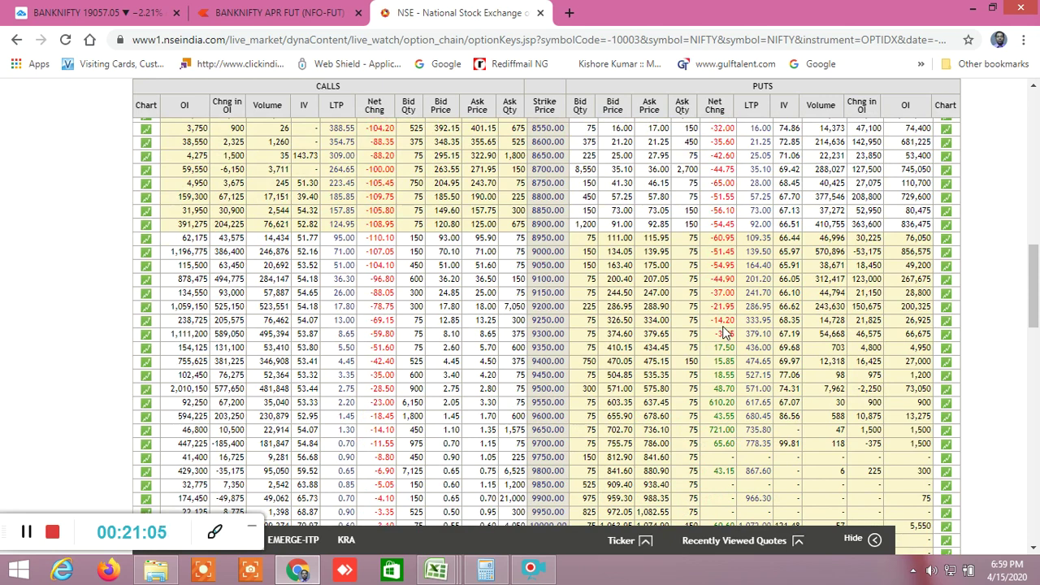
pyautogui.scroll(-4, 726, 333)
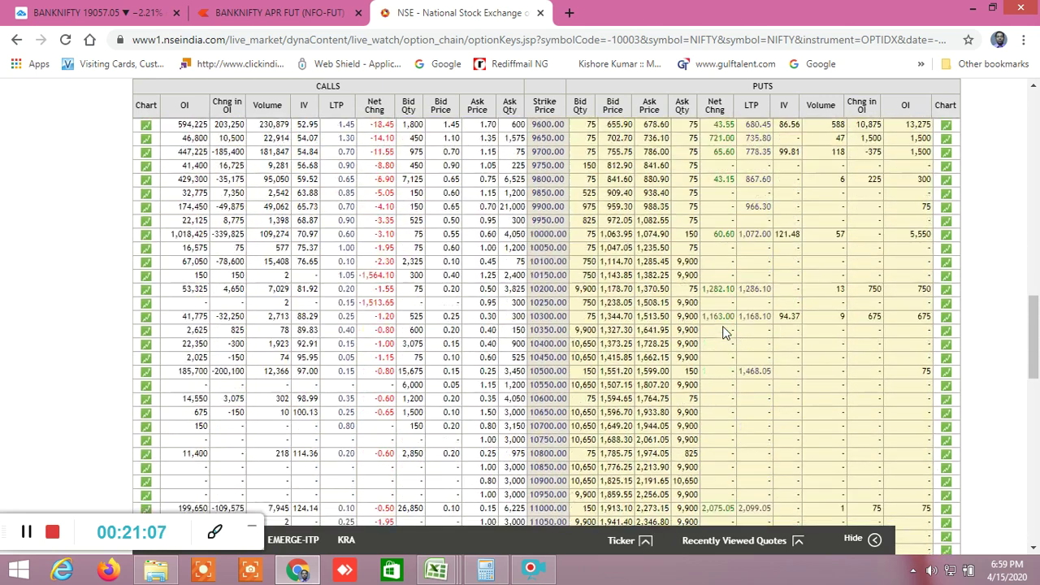
pyautogui.scroll(-3, 725, 333)
pyautogui.scroll(7, 726, 333)
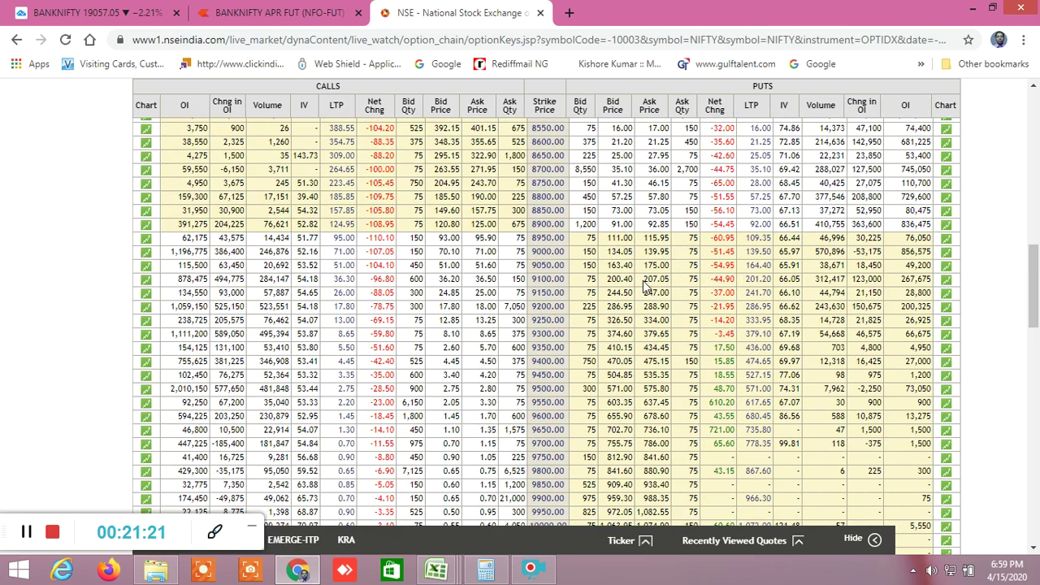
pyautogui.scroll(2, 696, 304)
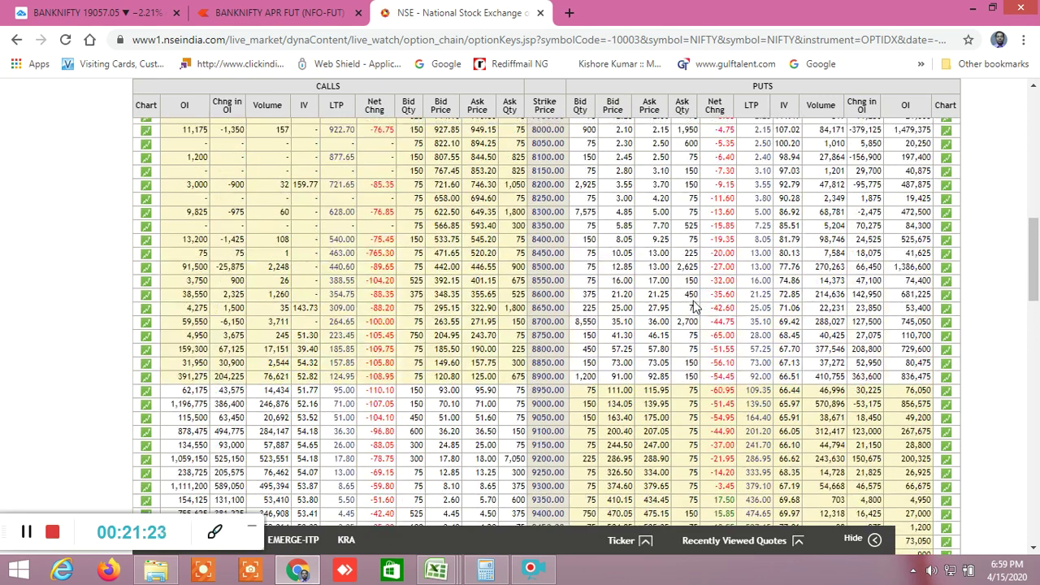
pyautogui.scroll(-3, 696, 304)
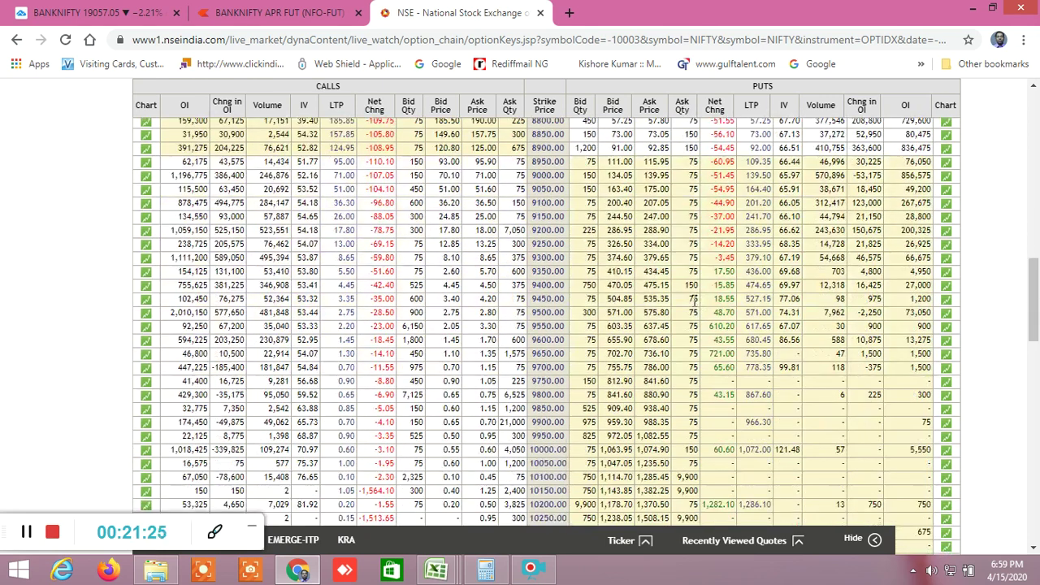
pyautogui.scroll(1, 693, 298)
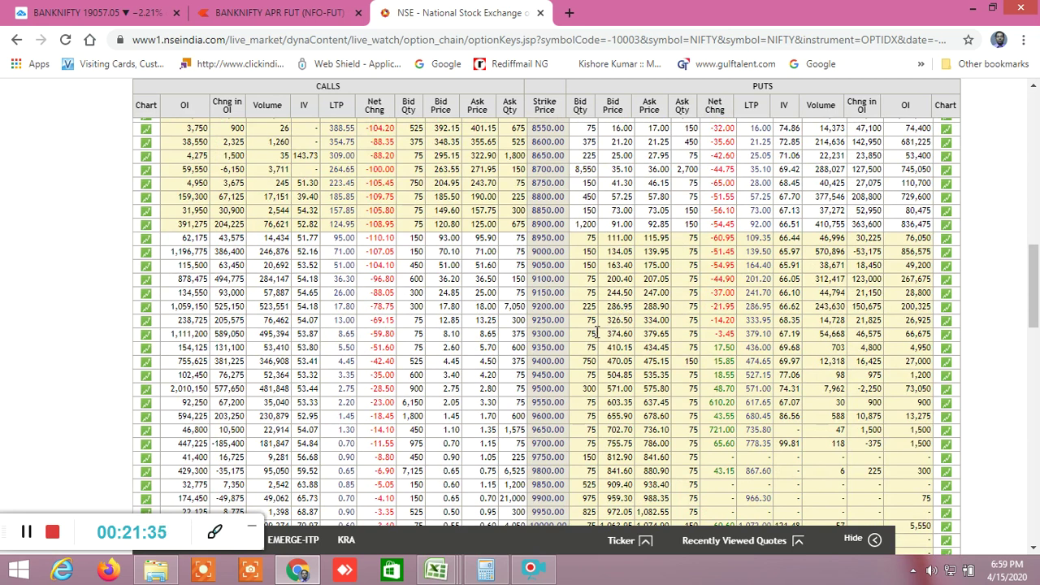
pyautogui.scroll(-1, 592, 336)
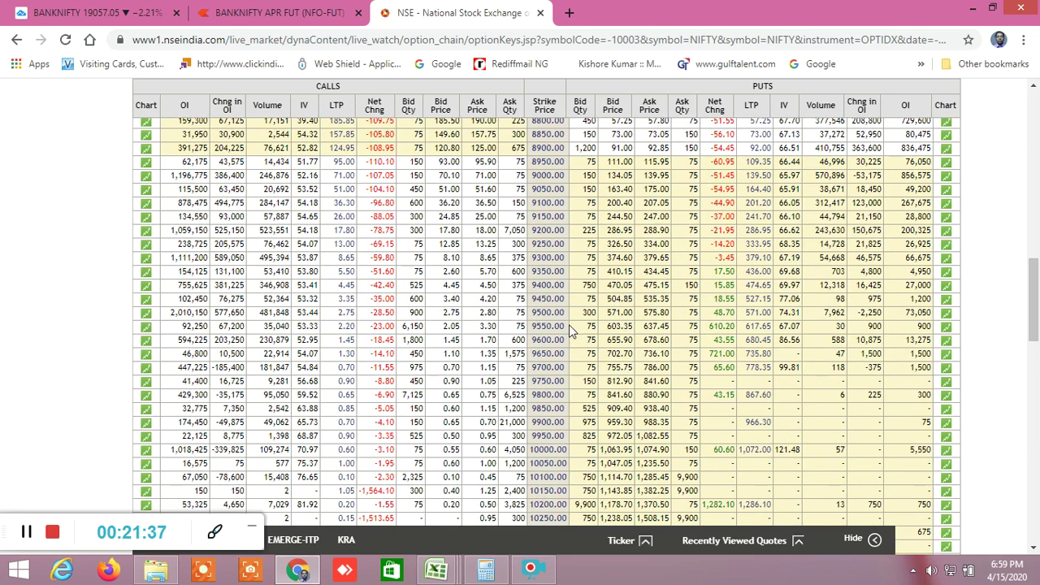
# - Change the option chain's index from NIFTY to BANKNIFTY
pyautogui.scroll(4, 566, 327)
pyautogui.scroll(9, 538, 300)
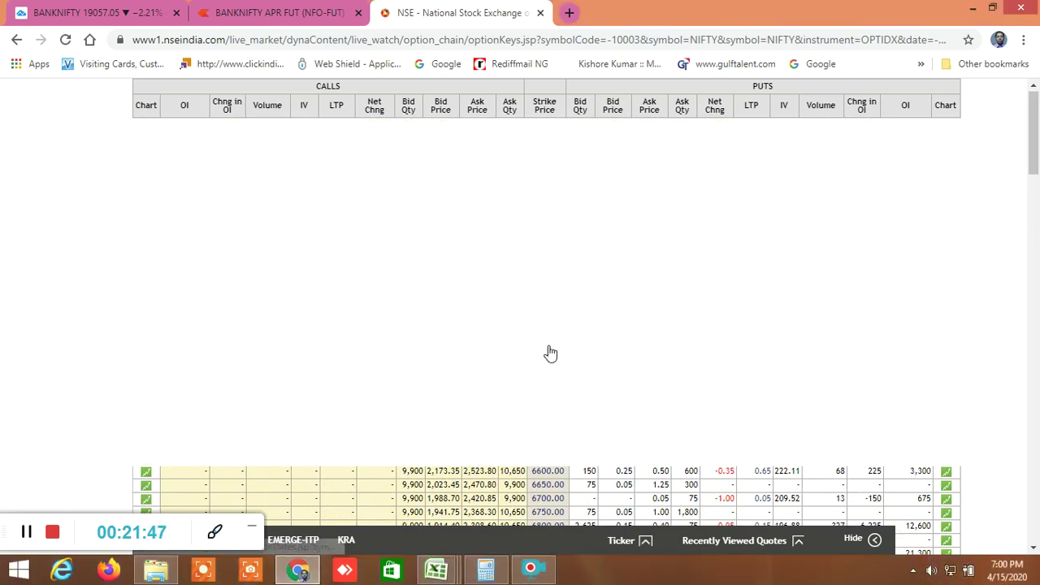
pyautogui.scroll(-3, 327, 268)
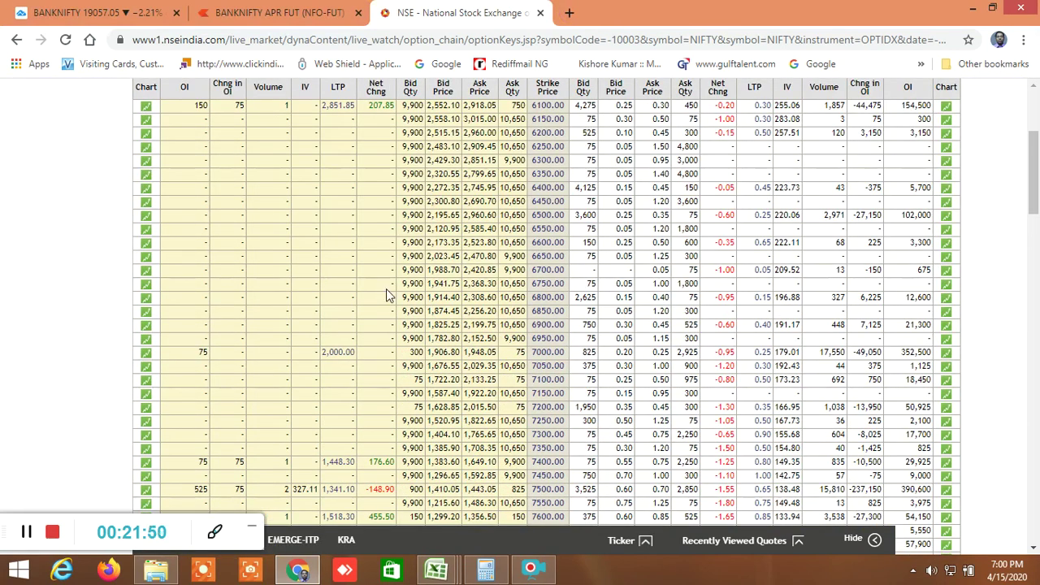
pyautogui.scroll(3, 386, 294)
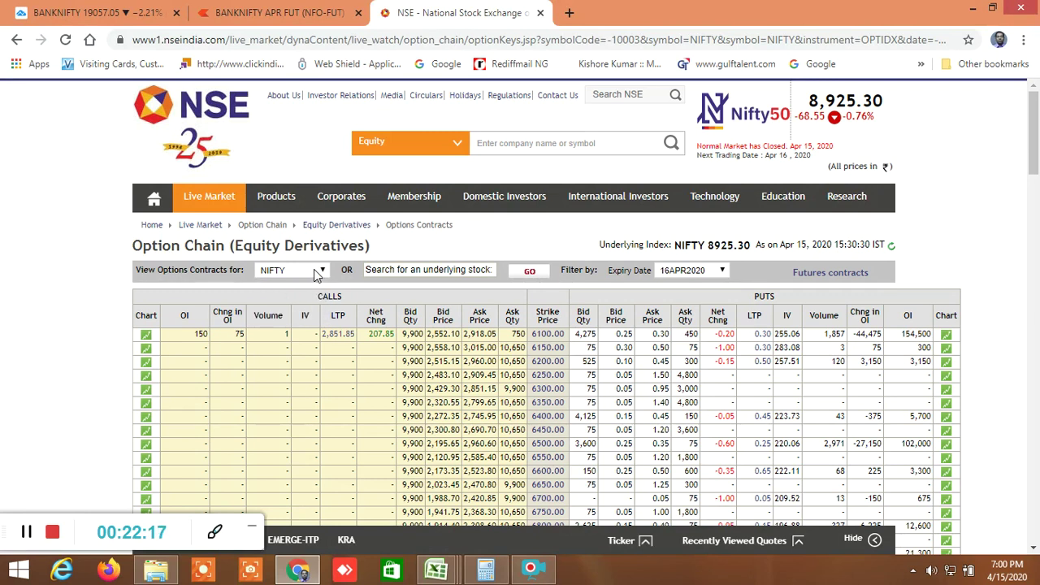
pyautogui.click(317, 273)
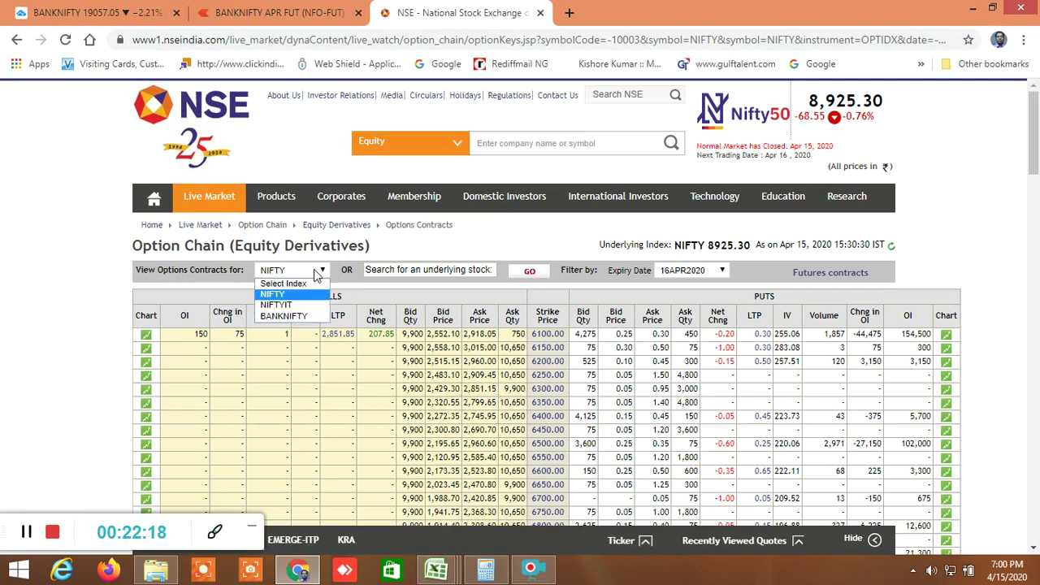
pyautogui.click(305, 316)
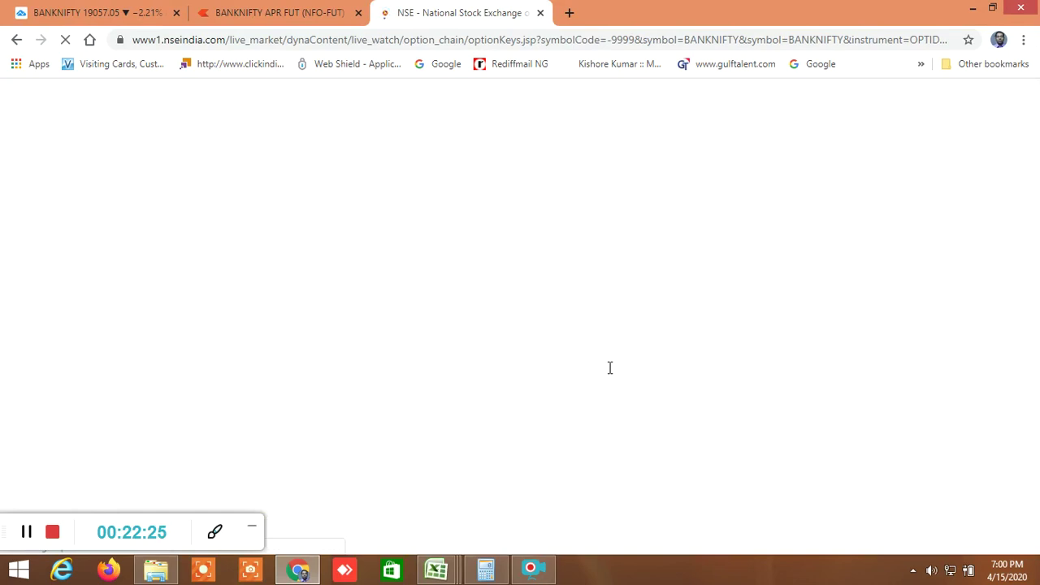
# - Examine the BANKNIFTY call and put open interest and net changes at the strikes around 19000
pyautogui.scroll(-10, 609, 368)
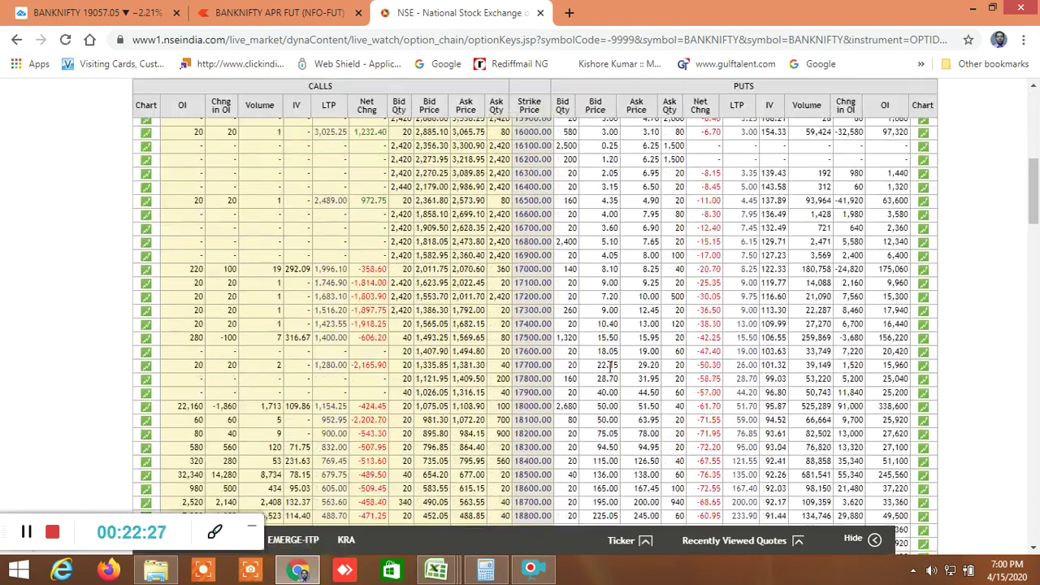
pyautogui.scroll(-5, 609, 368)
pyautogui.scroll(-5, 609, 368)
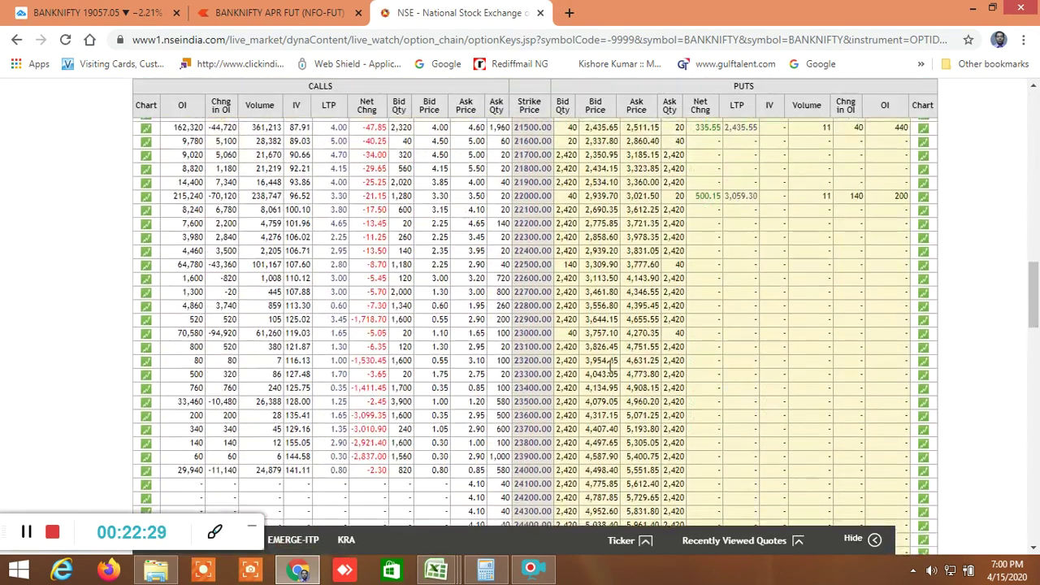
pyautogui.scroll(6, 610, 368)
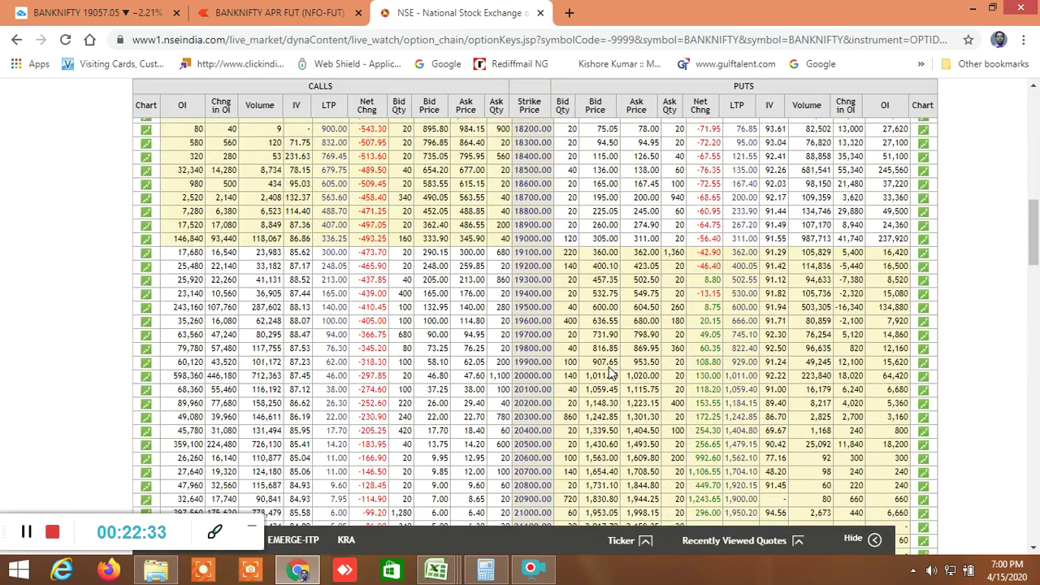
pyautogui.scroll(-1, 611, 372)
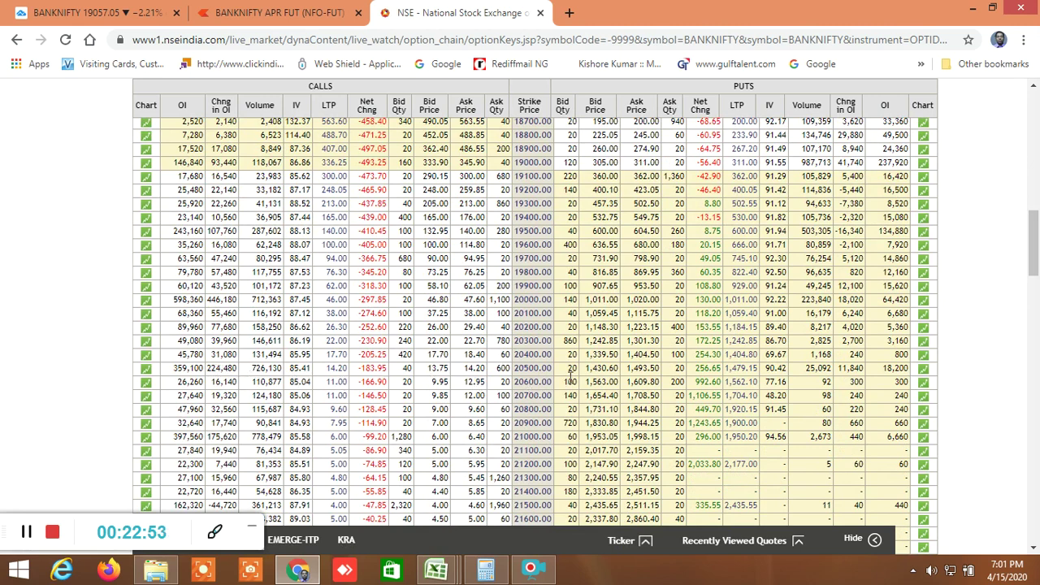
pyautogui.scroll(4, 569, 373)
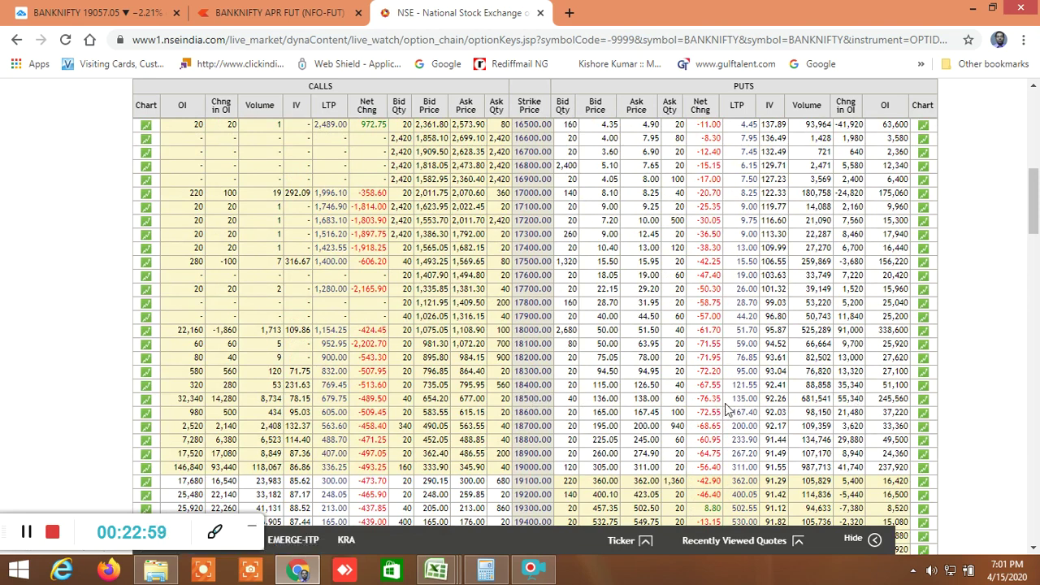
# - Review the BANKNIFTY option prices and open interest from the 18000 strike up through the 21000 strike
pyautogui.scroll(-1, 748, 394)
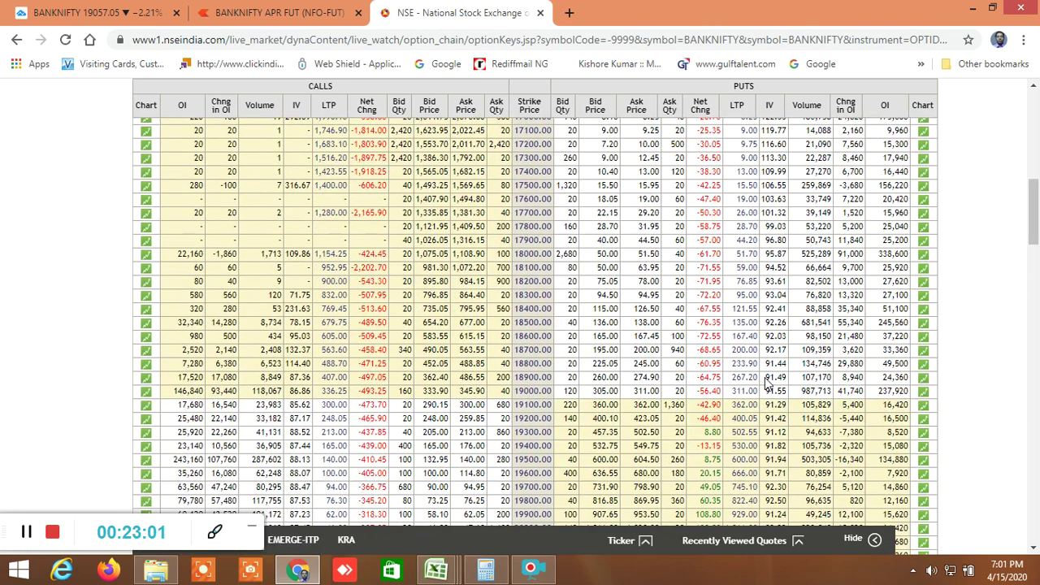
pyautogui.scroll(-1, 766, 383)
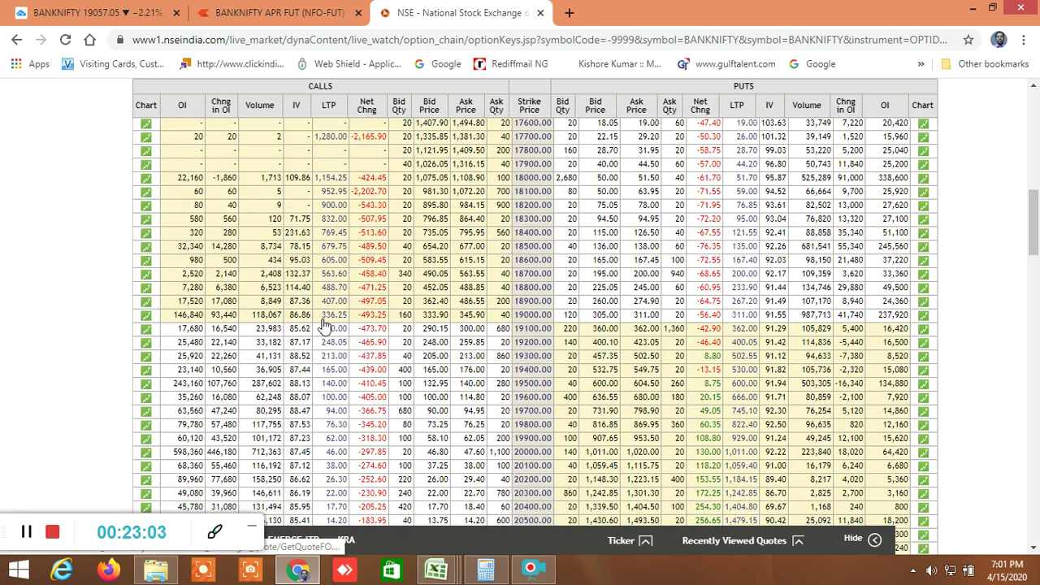
pyautogui.scroll(-1, 442, 366)
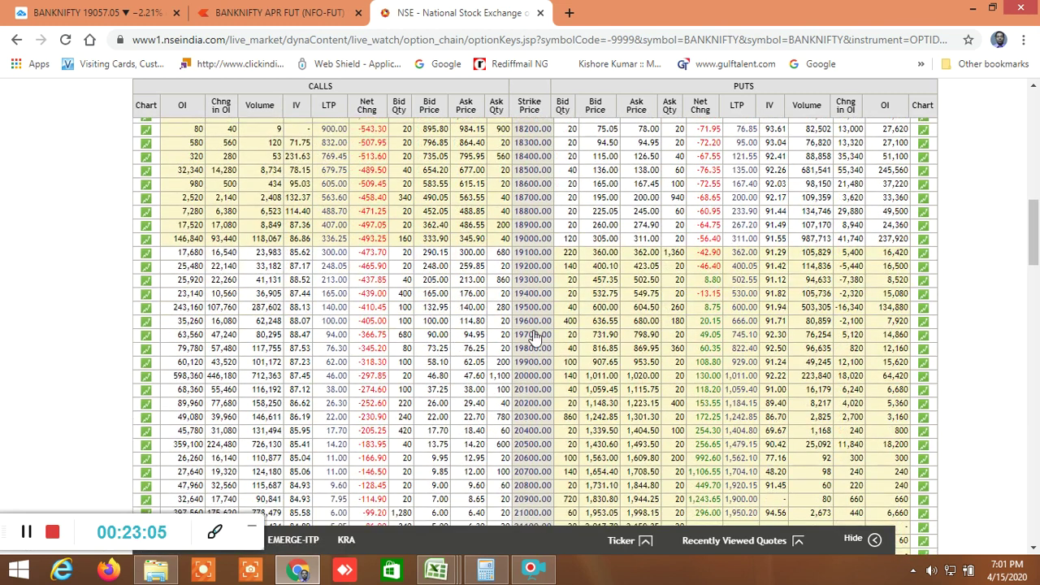
pyautogui.scroll(1, 320, 280)
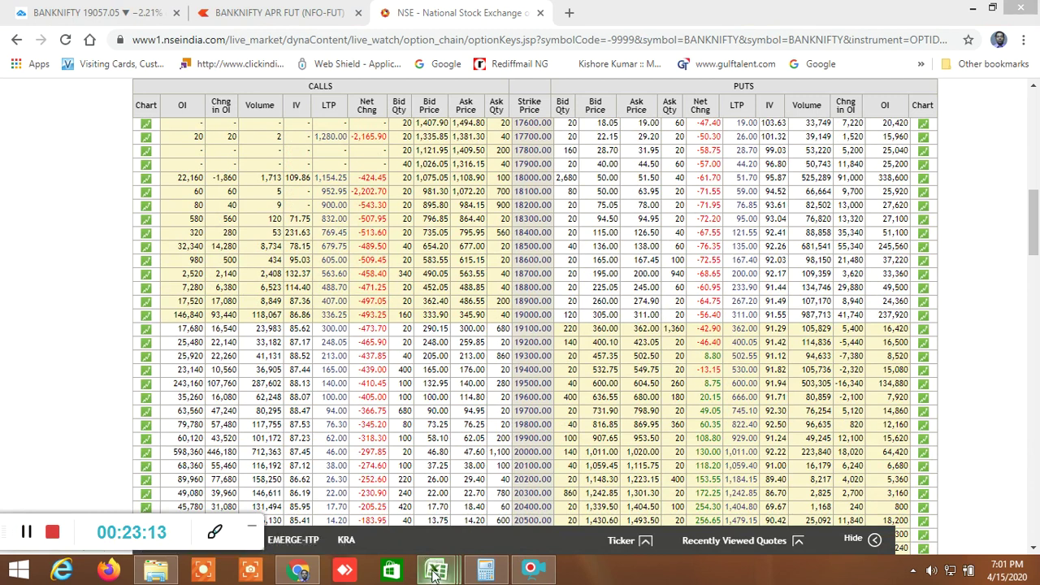
# - Switch to the WORKING FILE [Repaired] workbook in Excel
pyautogui.moveTo(436, 571)
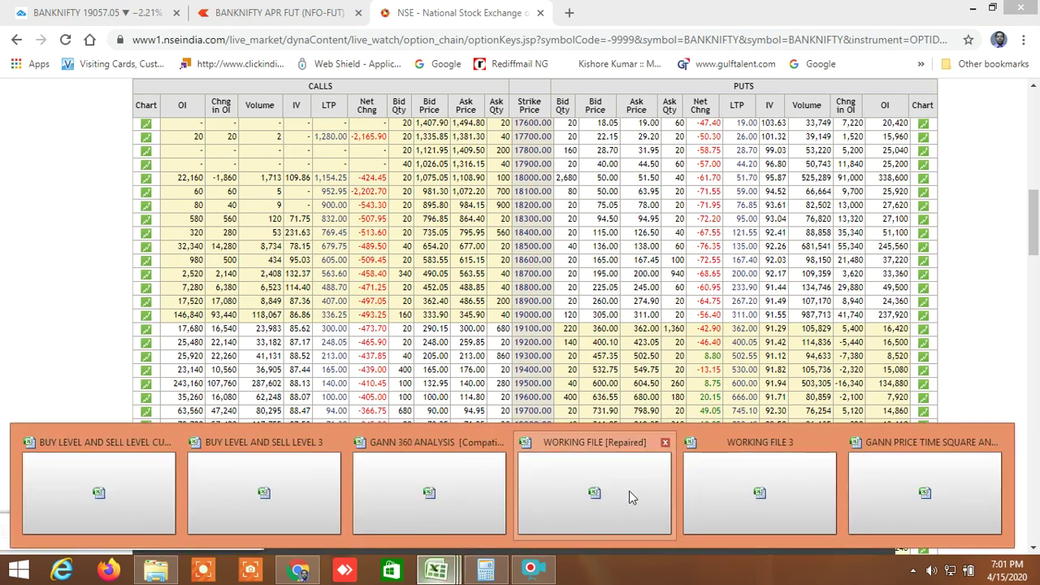
pyautogui.moveTo(618, 485)
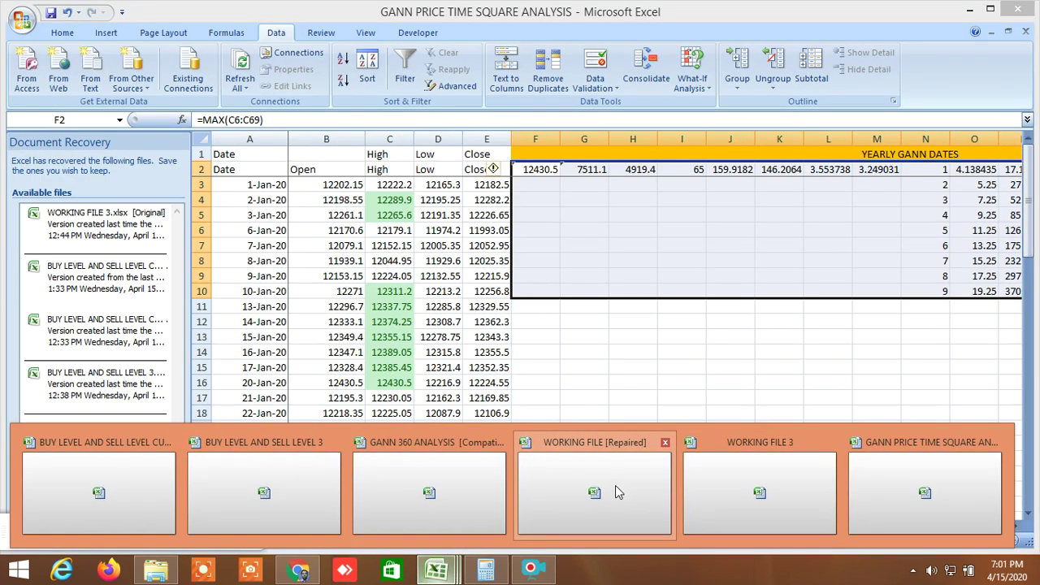
pyautogui.click(615, 485)
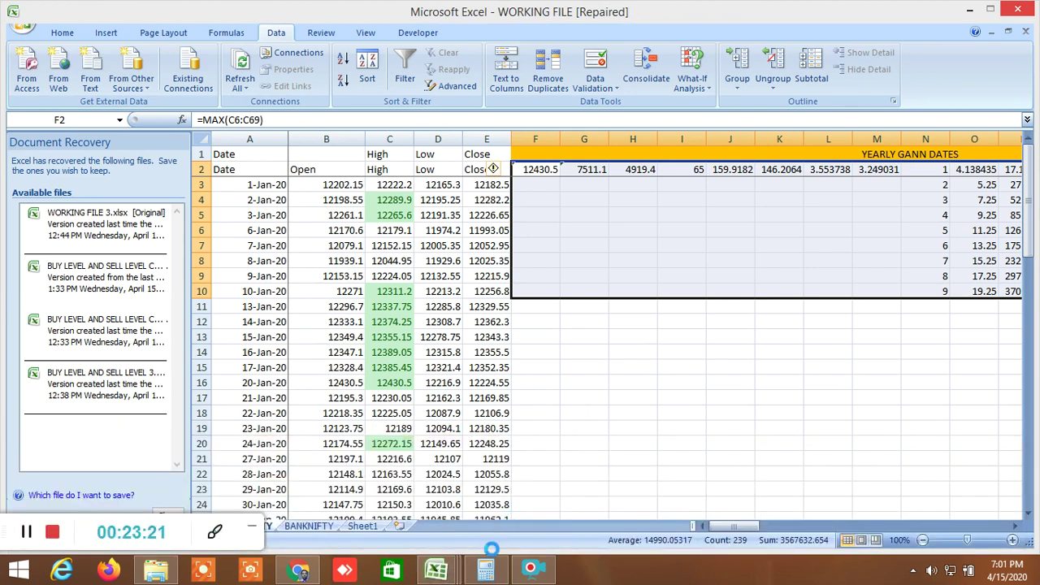
pyautogui.click(446, 575)
pyautogui.click(594, 492)
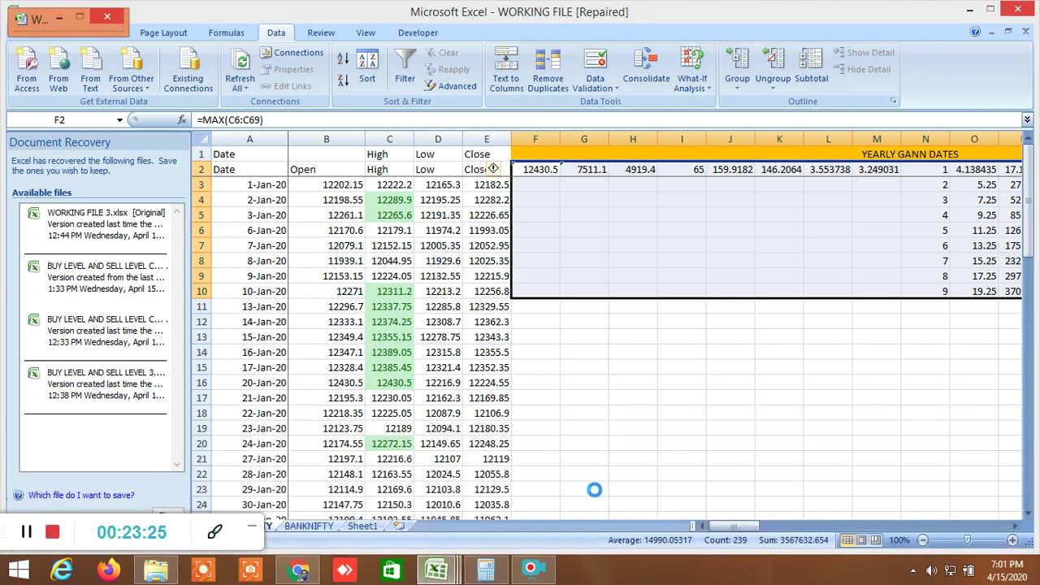
pyautogui.click(449, 572)
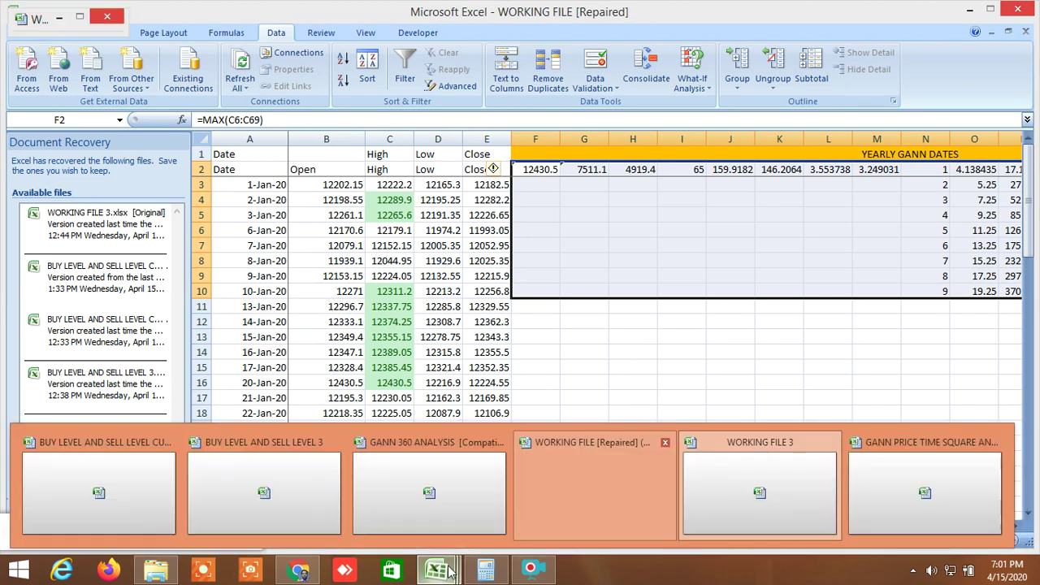
pyautogui.moveTo(601, 494)
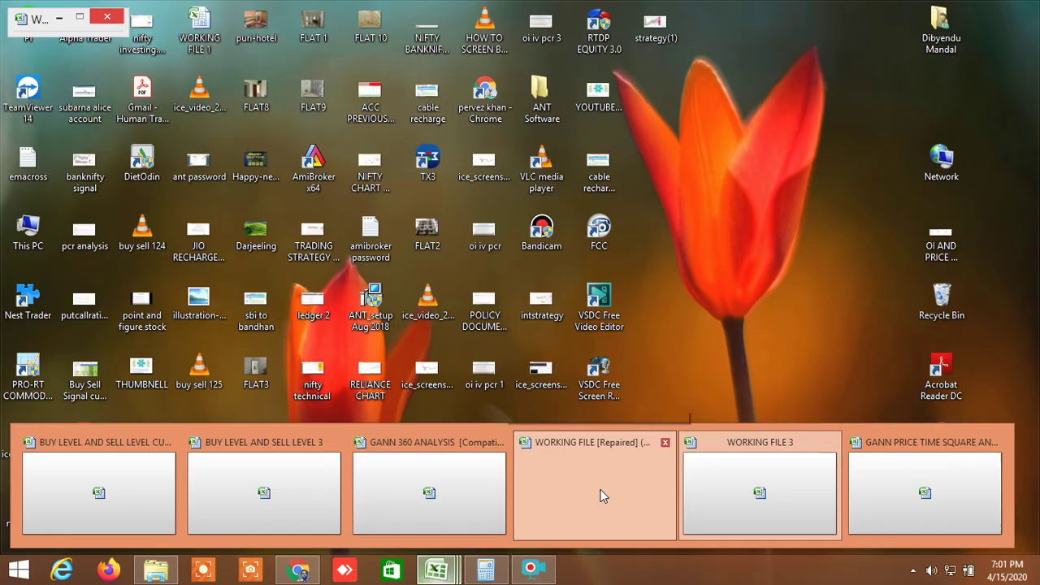
pyautogui.click(601, 496)
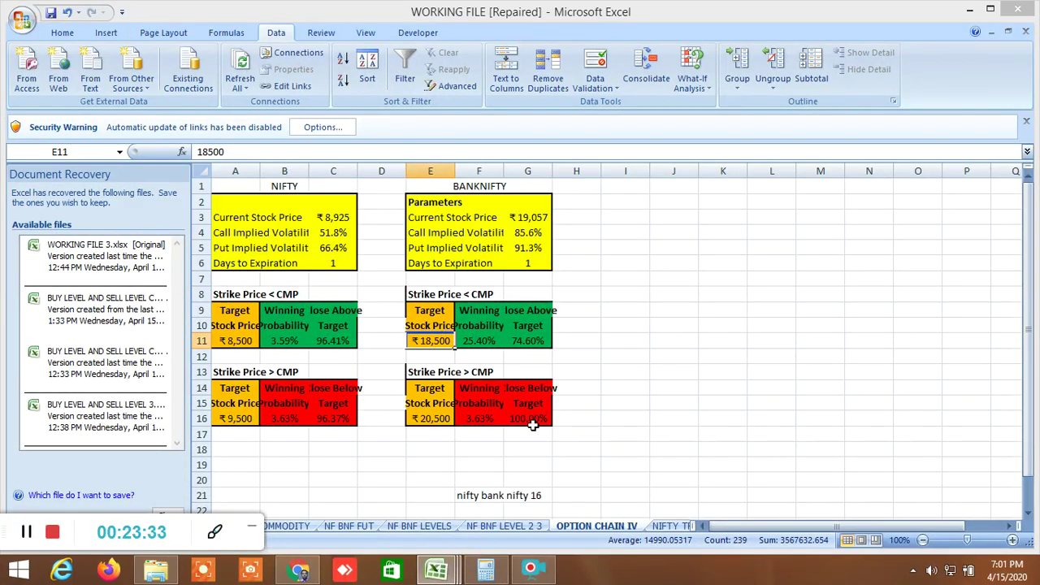
# - Check the winning probabilities for the existing NIFTY target stock prices above and below the current market price
pyautogui.click(378, 295)
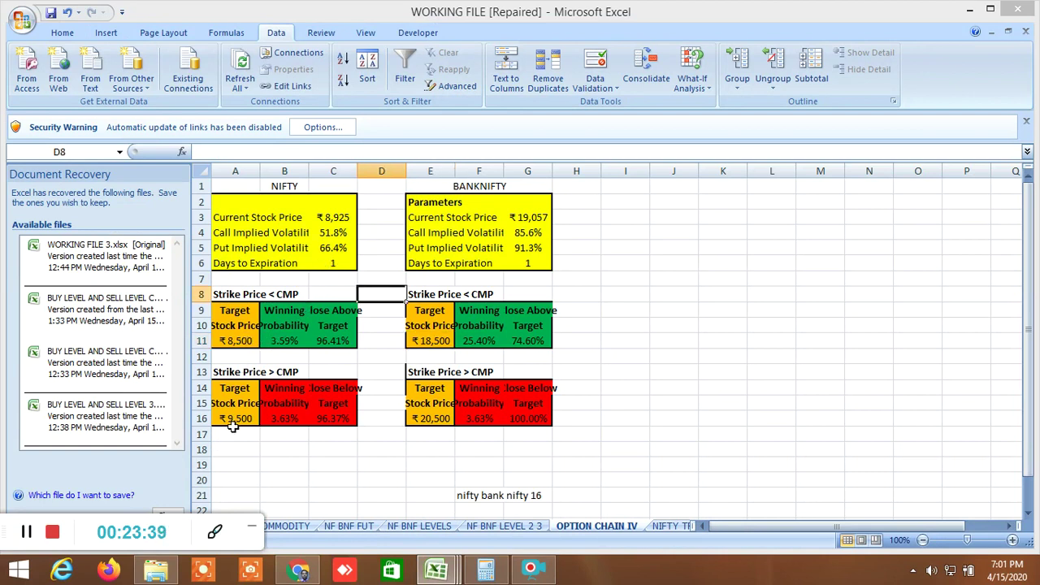
pyautogui.click(234, 419)
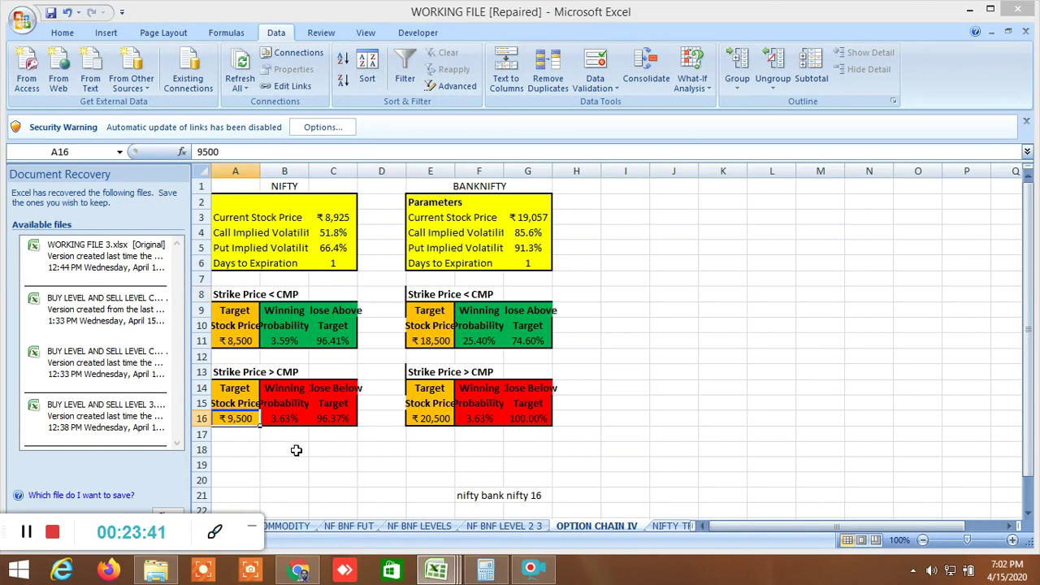
pyautogui.click(244, 341)
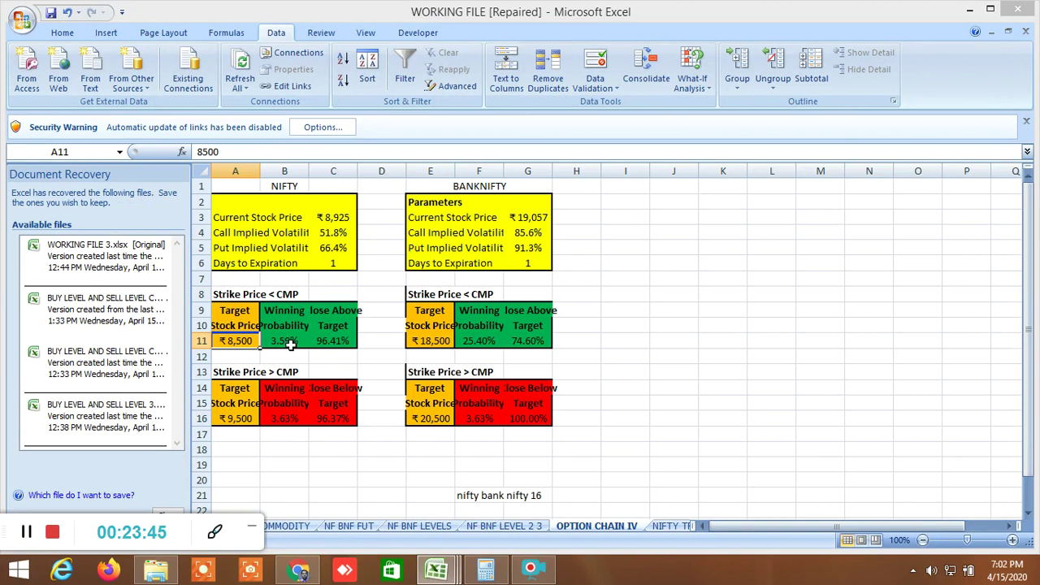
# - Set the NIFTY target stock price in the Strike Price > CMP table to 9300 and check its probabilities
pyautogui.click(238, 416)
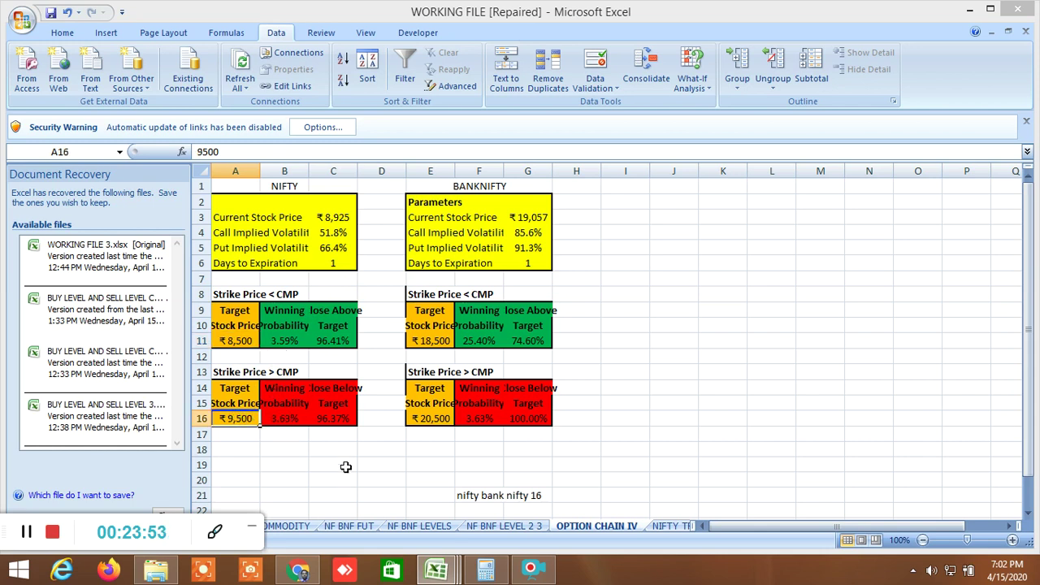
pyautogui.write('9300')
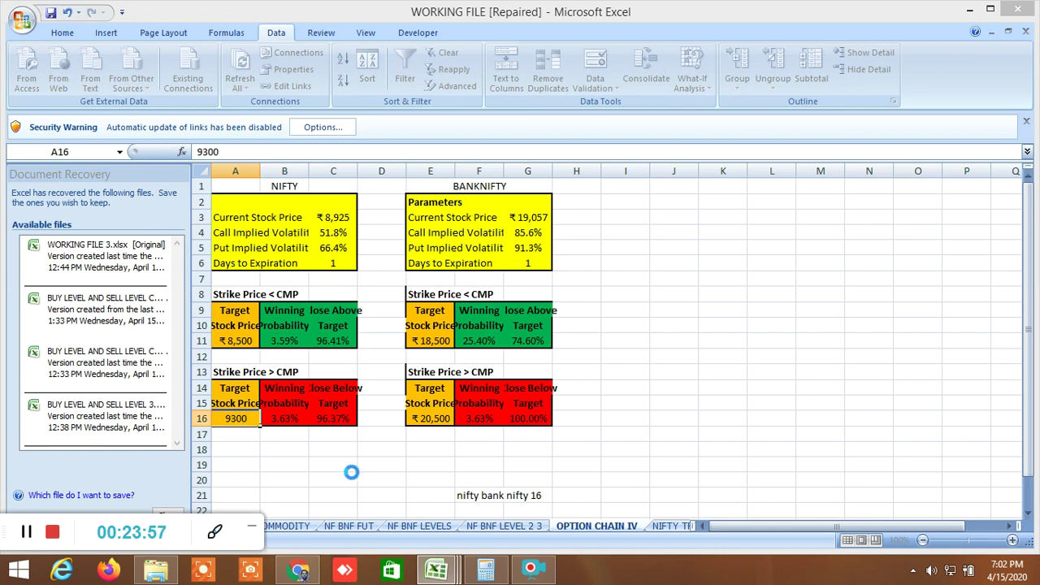
pyautogui.click(349, 478)
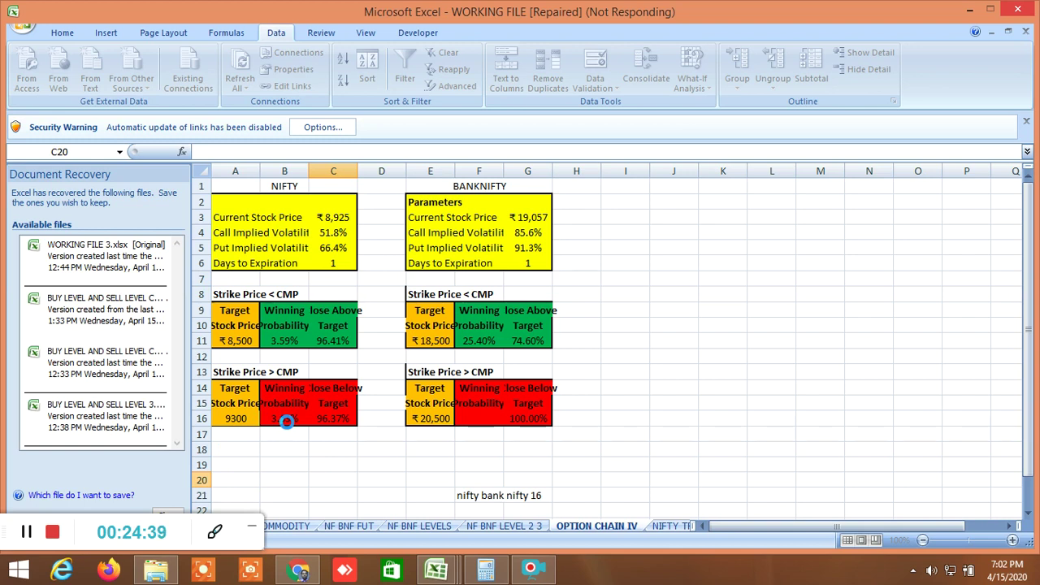
pyautogui.click(335, 445)
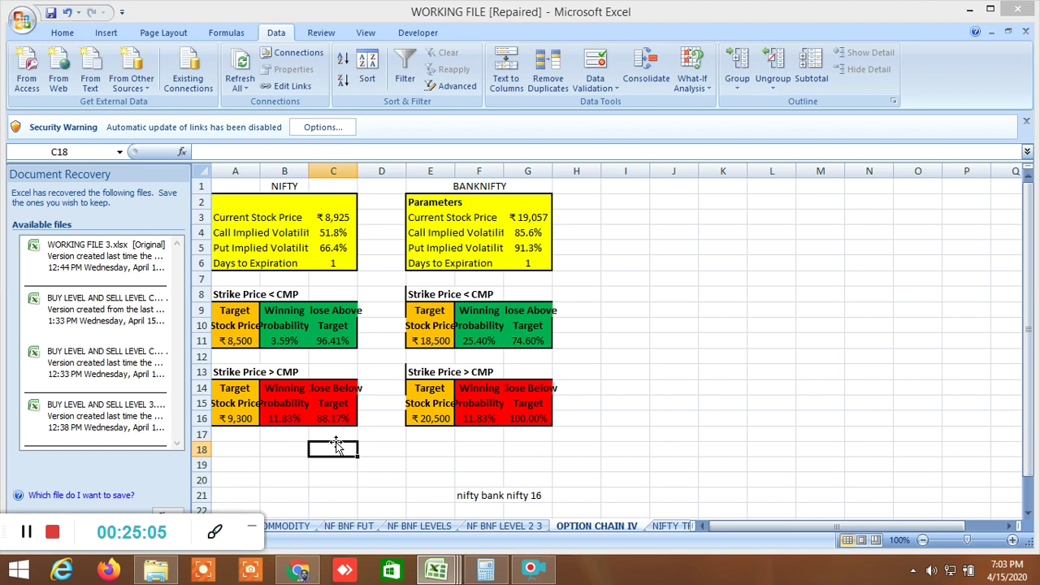
pyautogui.click(236, 446)
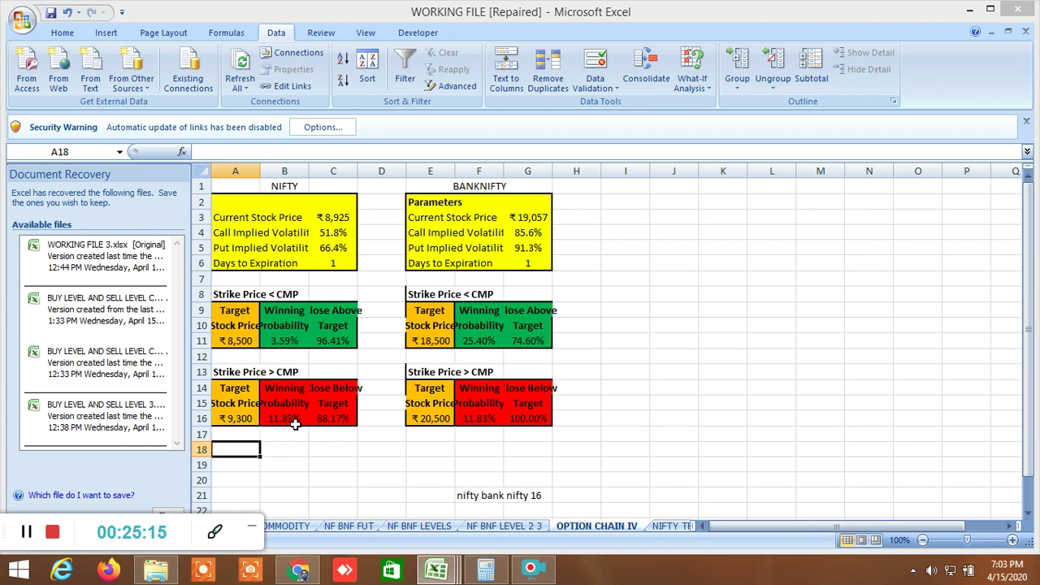
# - Set the NIFTY target stock price in the Strike Price < CMP table to 8700
pyautogui.click(241, 342)
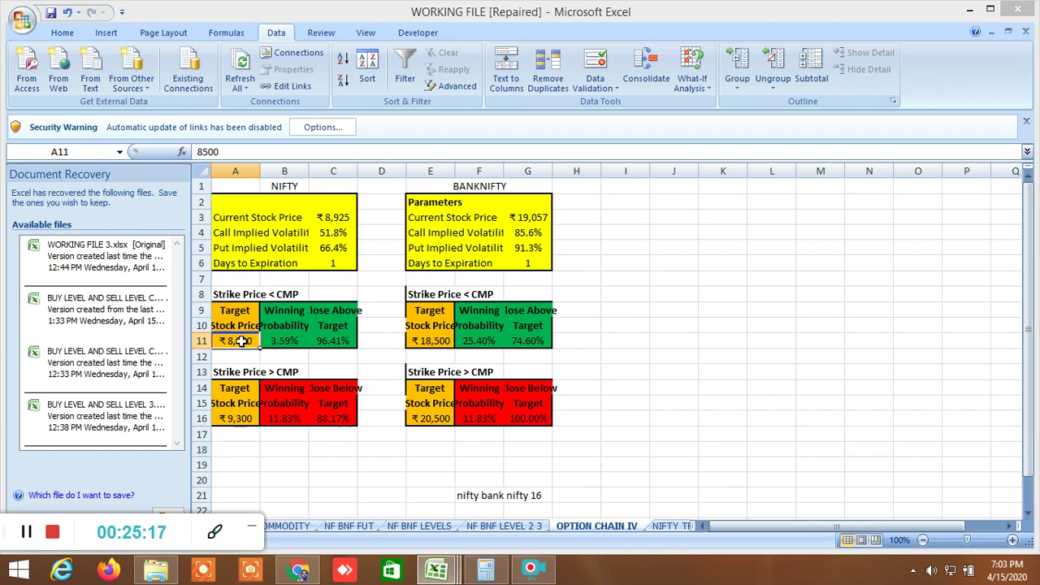
pyautogui.write('87')
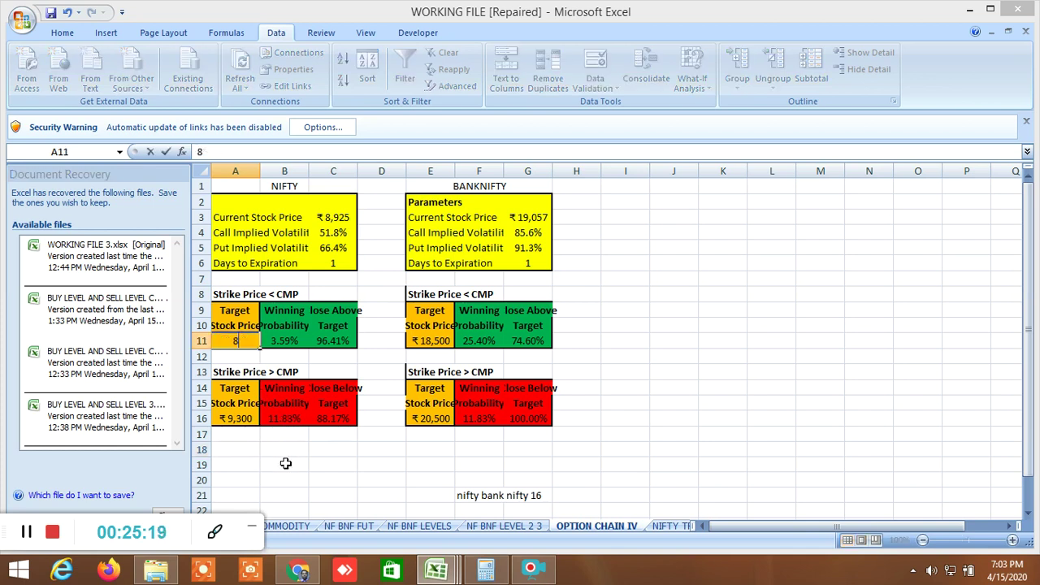
pyautogui.write('00')
pyautogui.press('Return')
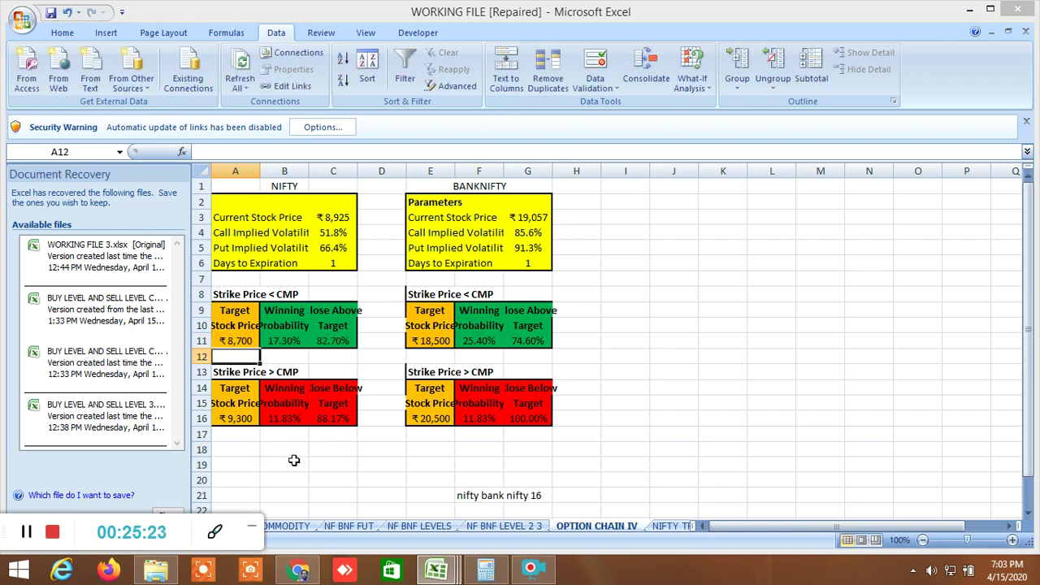
pyautogui.click(243, 342)
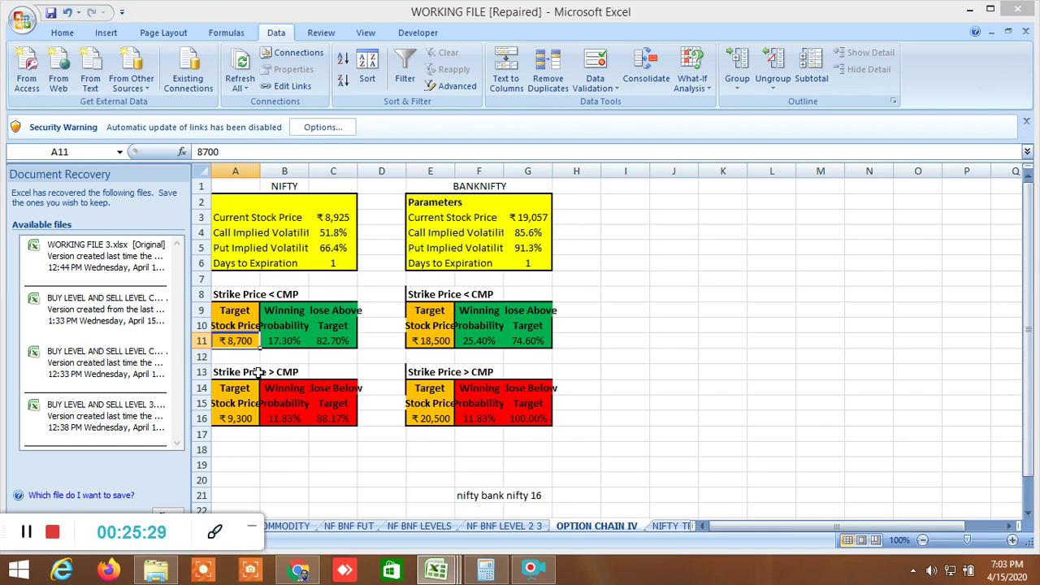
# - Set the NIFTY target stock price in the Strike Price > CMP table to 9400
pyautogui.click(242, 419)
pyautogui.write('9')
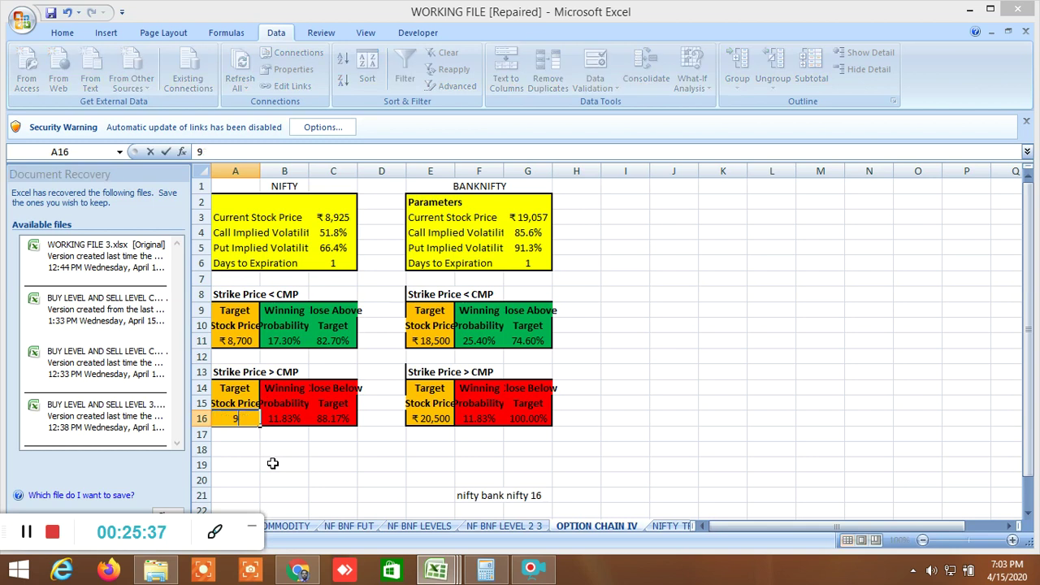
pyautogui.write('400')
pyautogui.press('Return')
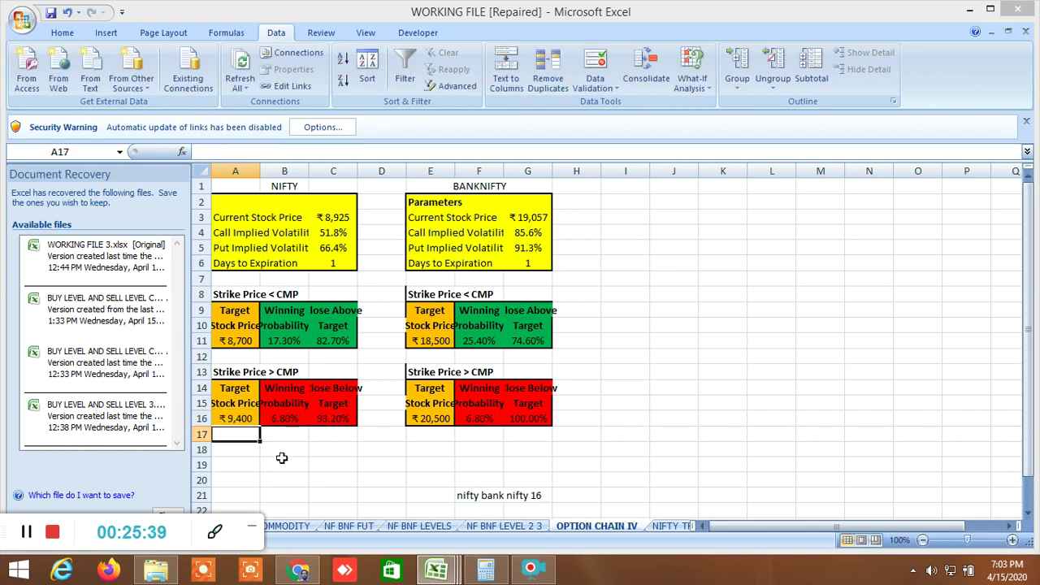
# - Set the NIFTY target stock price in the Strike Price > CMP table to 9200 and compare it with the lower target
pyautogui.click(241, 418)
pyautogui.write('9200')
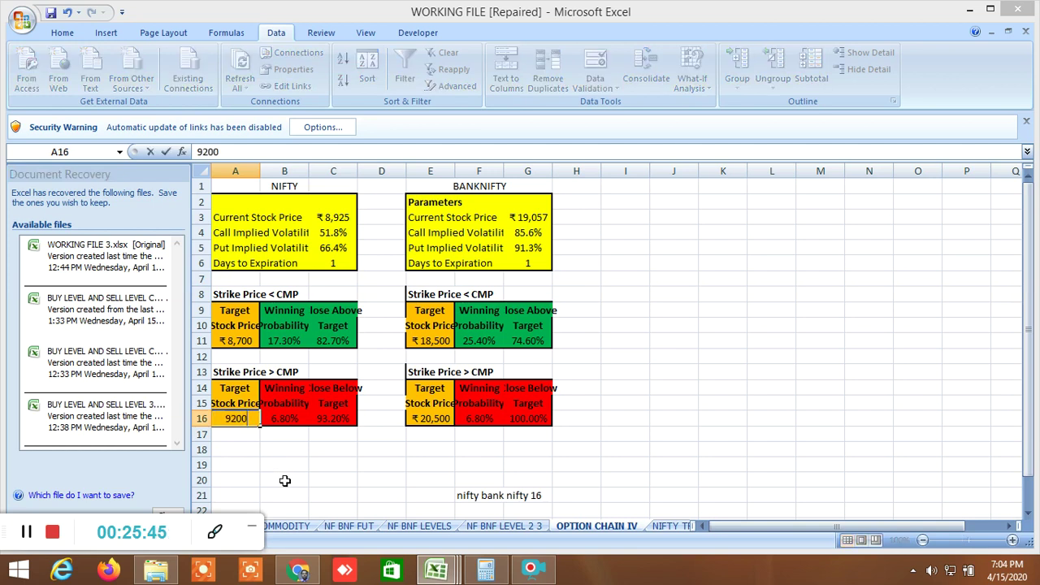
pyautogui.press('Return')
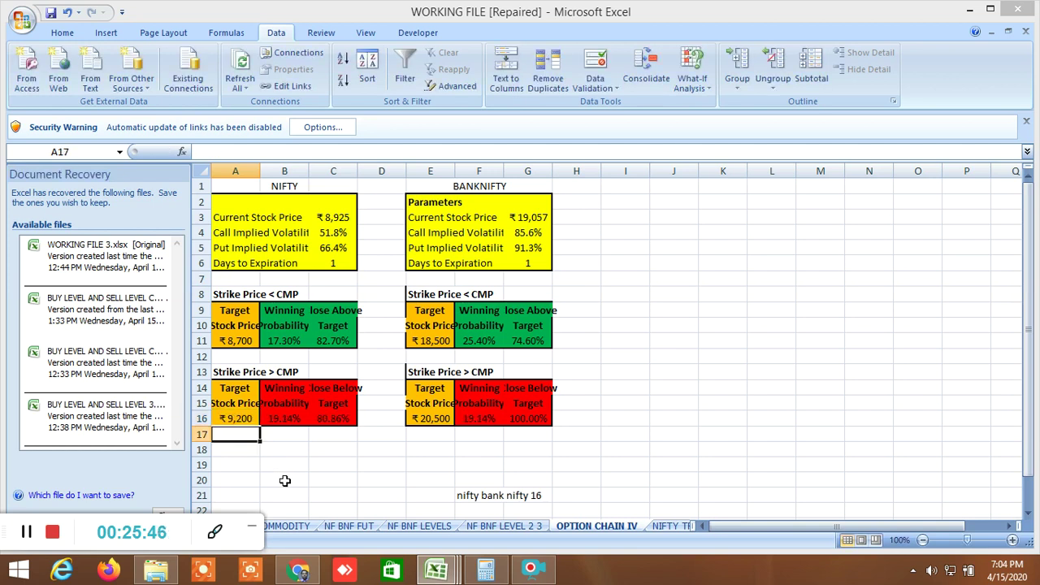
pyautogui.click(242, 419)
pyautogui.click(242, 340)
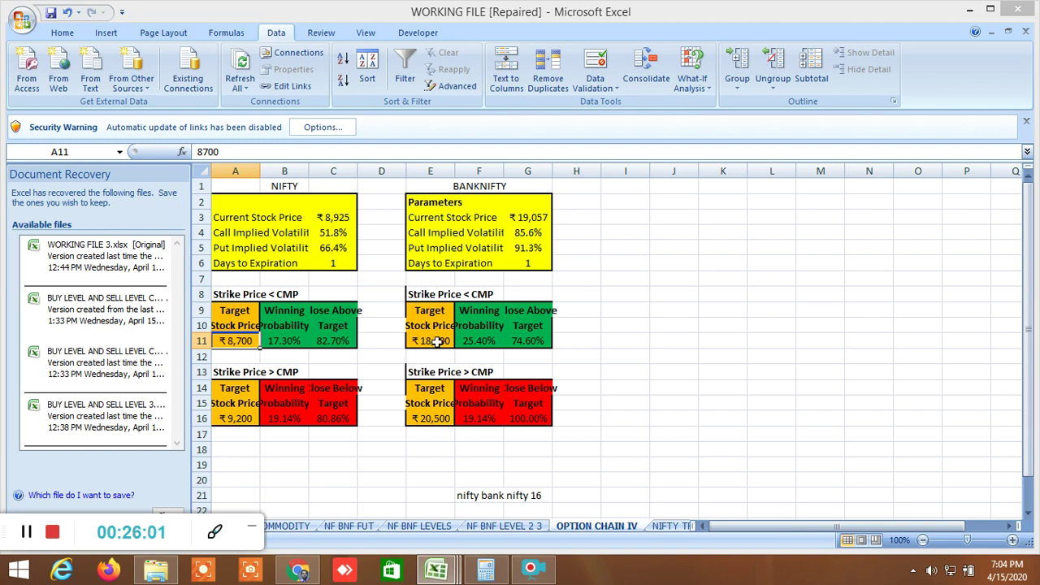
# - Set the BANKNIFTY target stock price in the Strike Price > CMP table to 20000
pyautogui.click(439, 418)
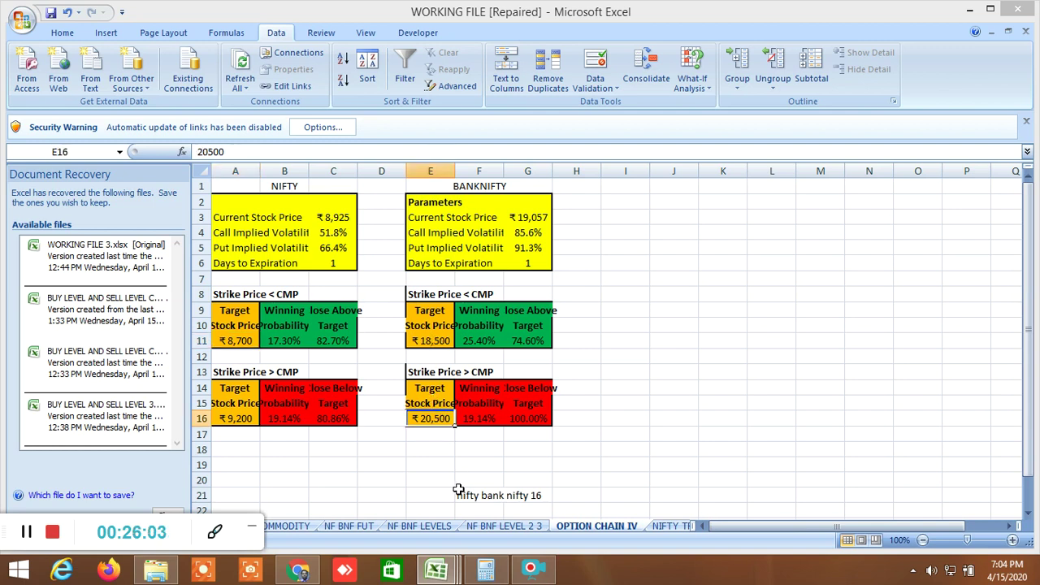
pyautogui.write('20')
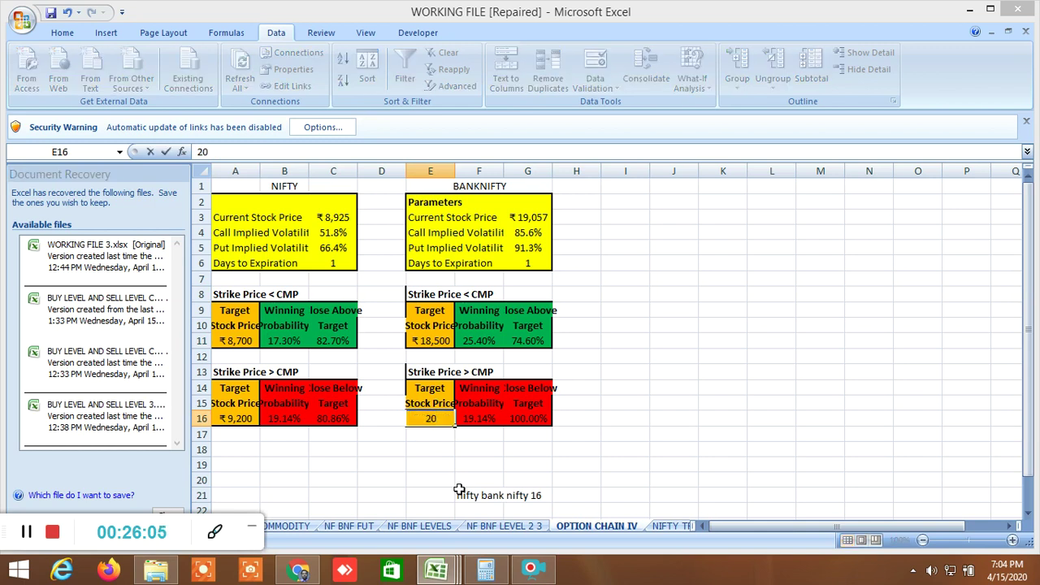
pyautogui.write('000')
pyautogui.press('Return')
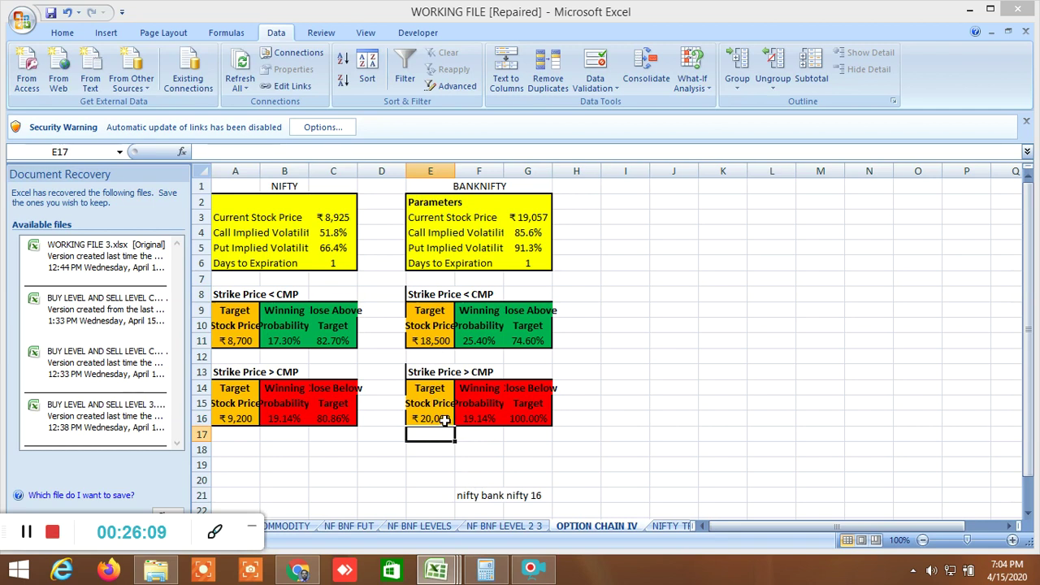
# - Enter 18500 as the BANKNIFTY target stock price in the Strike Price < CMP table and review both BANKNIFTY targets
pyautogui.click(439, 344)
pyautogui.write('1')
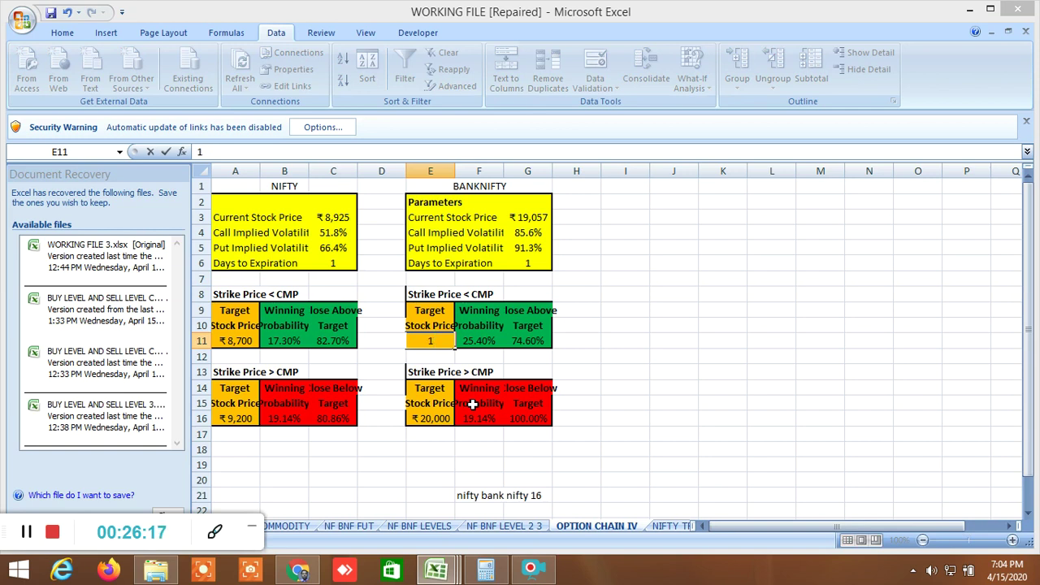
pyautogui.write('8500')
pyautogui.press('Return')
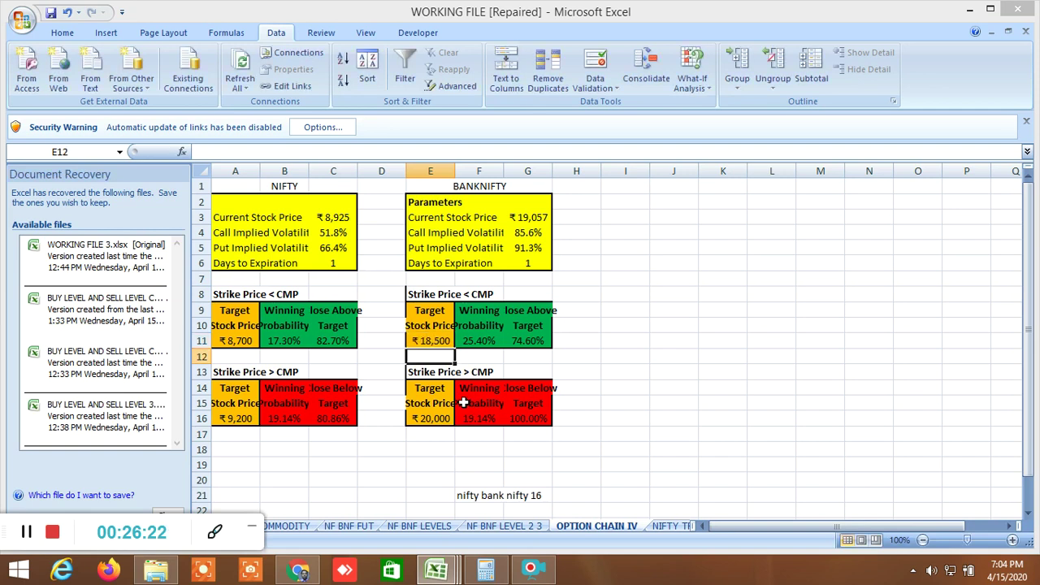
pyautogui.click(429, 452)
pyautogui.click(443, 417)
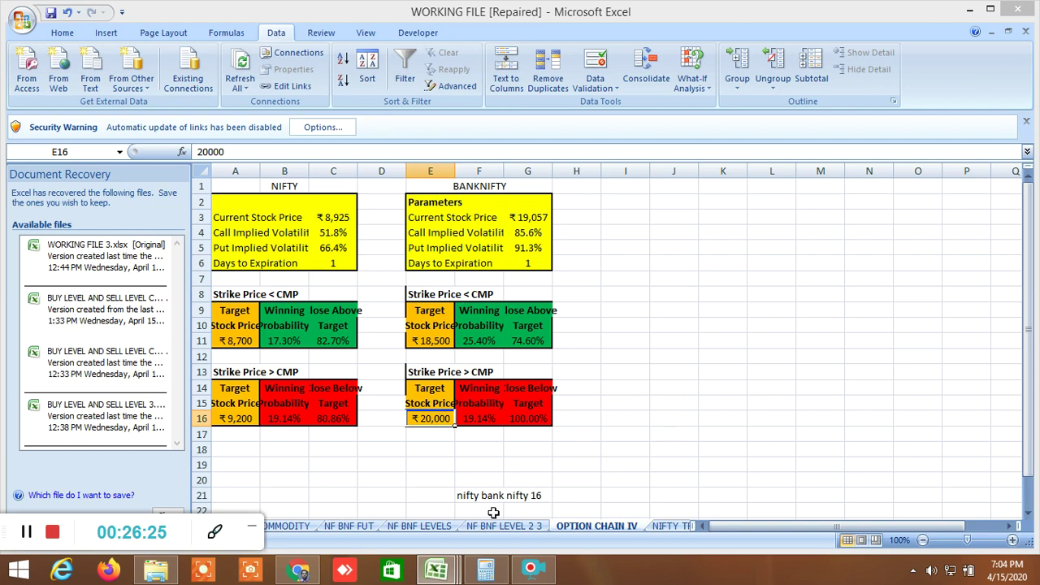
# - Switch to the GANN 360 ANALYSIS workbook
pyautogui.moveTo(439, 569)
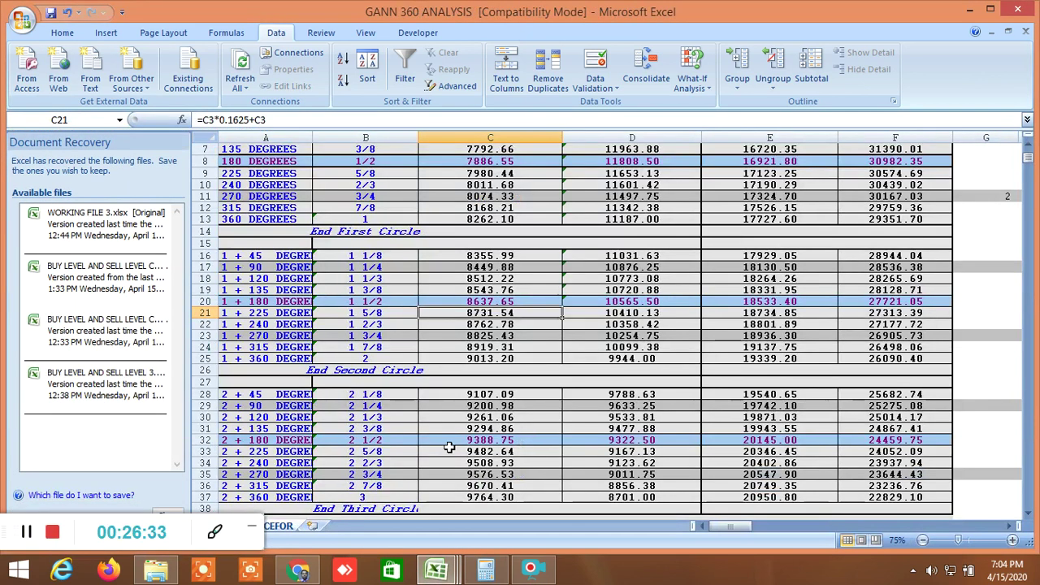
# - Examine the NIFTY levels projected up from the low at 1 + 360 degrees and 2 + 45 degrees
pyautogui.scroll(2, 474, 260)
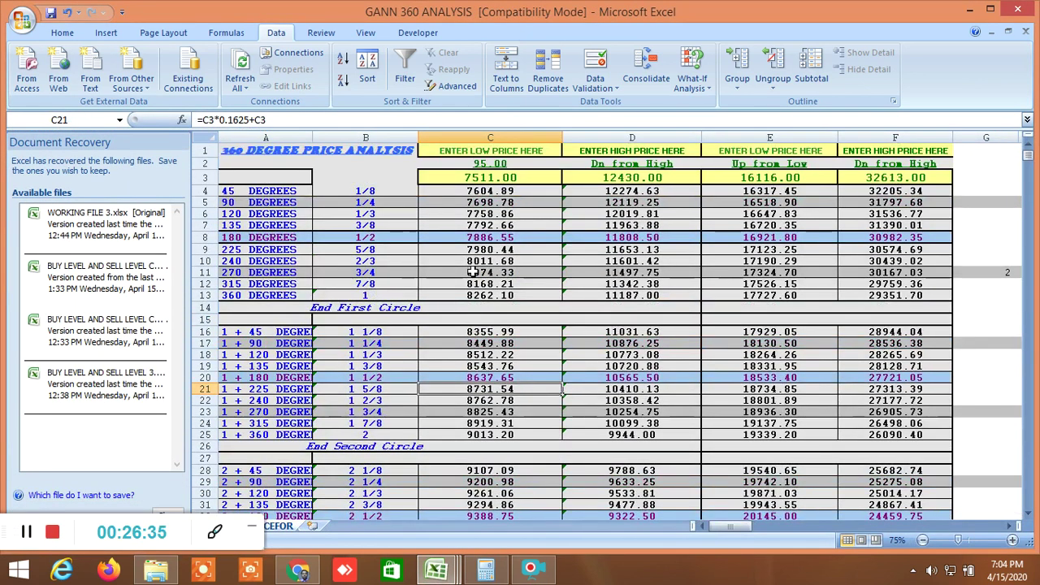
pyautogui.scroll(-5, 475, 265)
pyautogui.scroll(1, 483, 286)
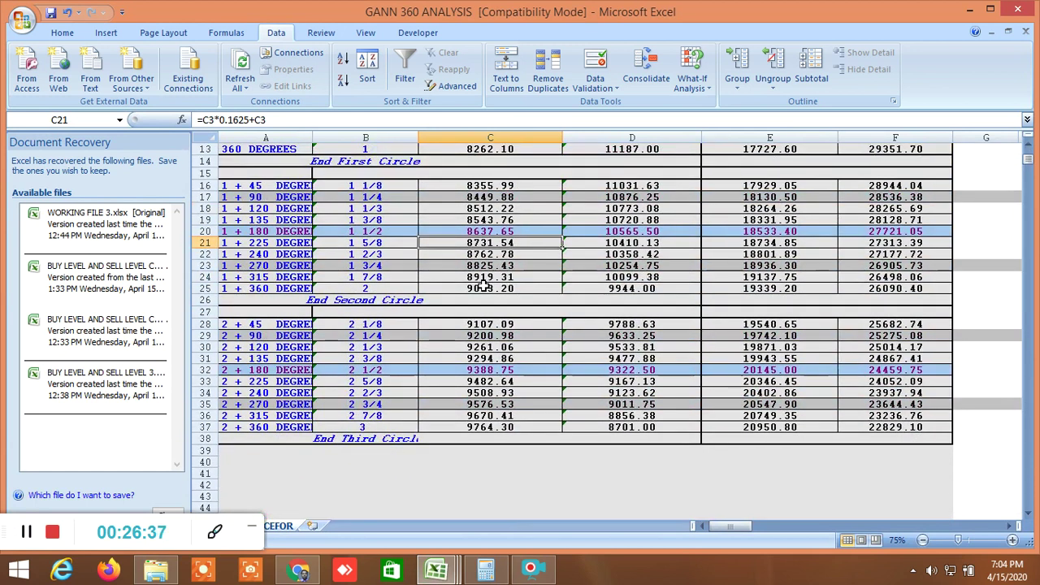
pyautogui.click(493, 291)
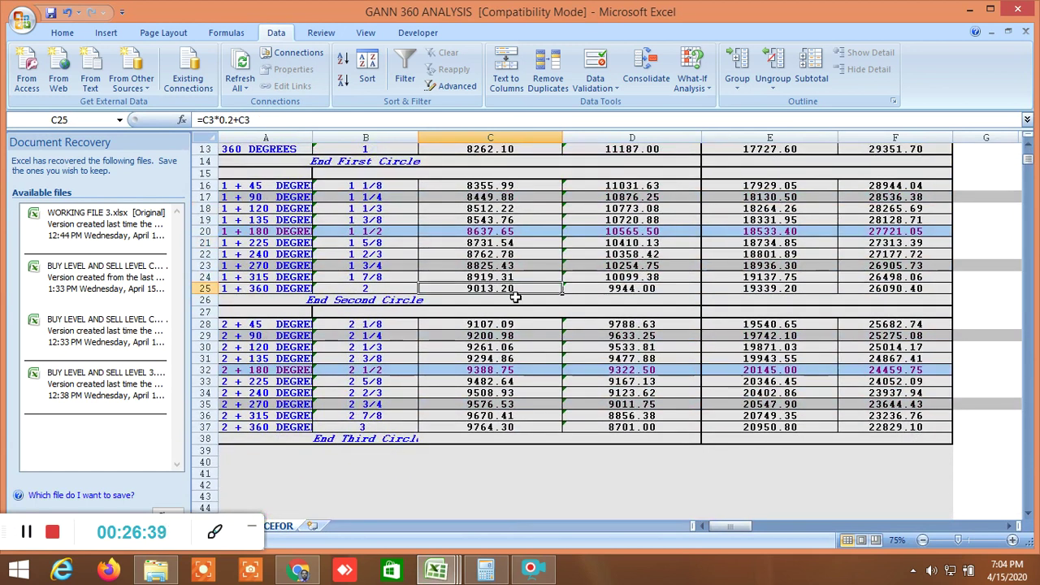
pyautogui.click(497, 325)
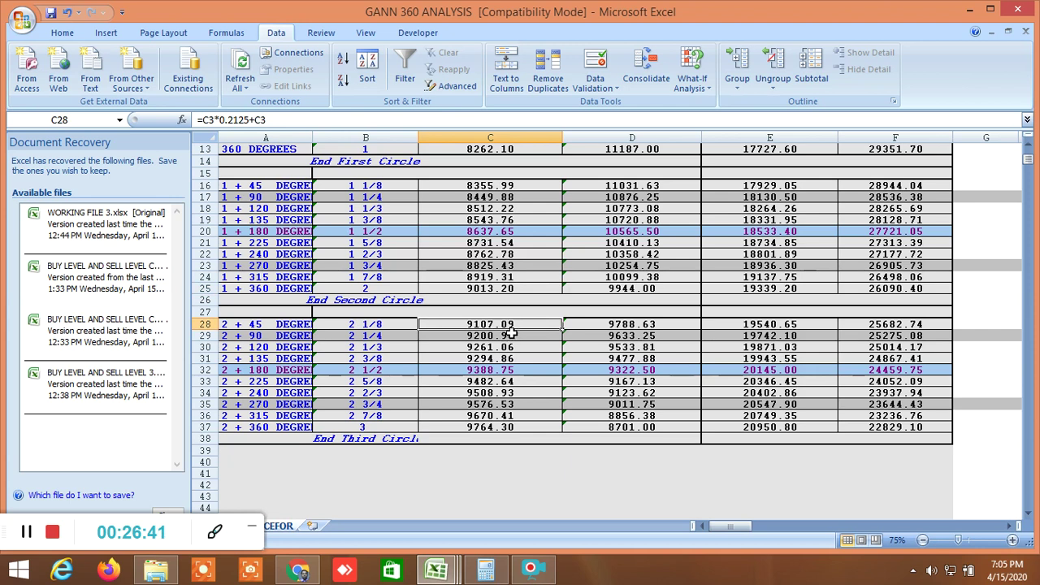
pyautogui.click(524, 480)
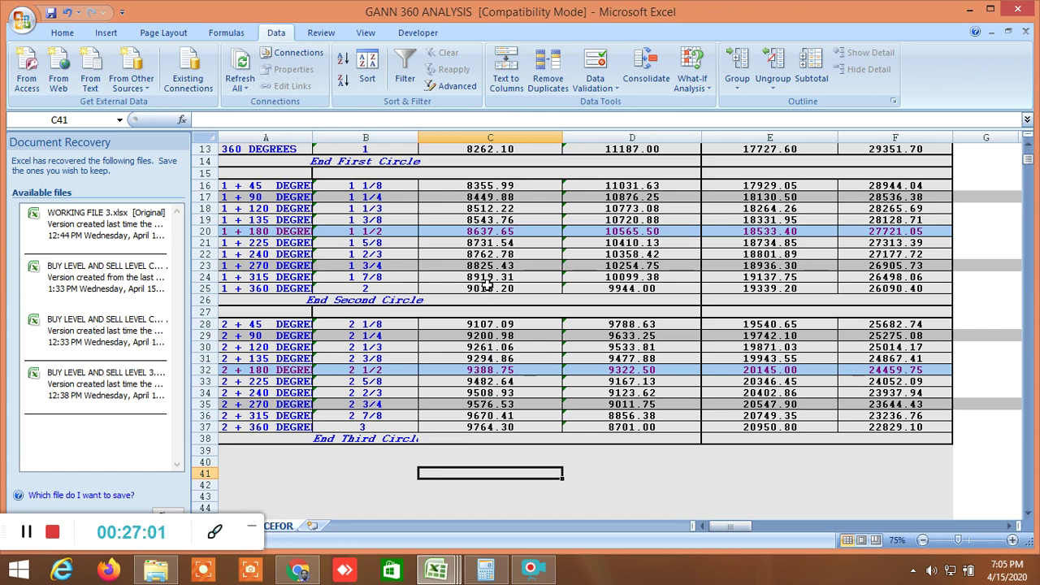
pyautogui.scroll(3, 487, 238)
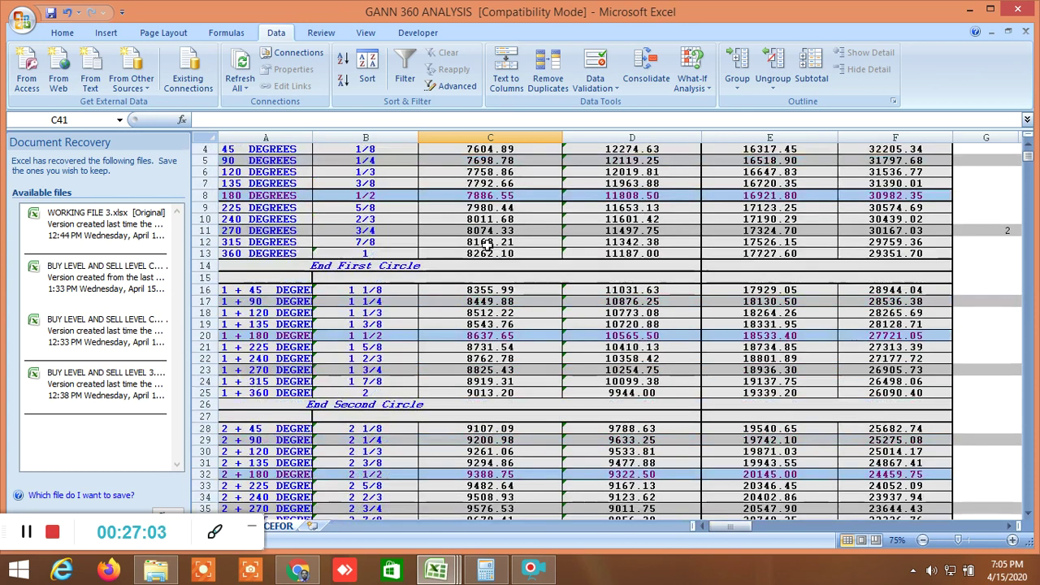
pyautogui.scroll(-1, 493, 351)
pyautogui.click(492, 357)
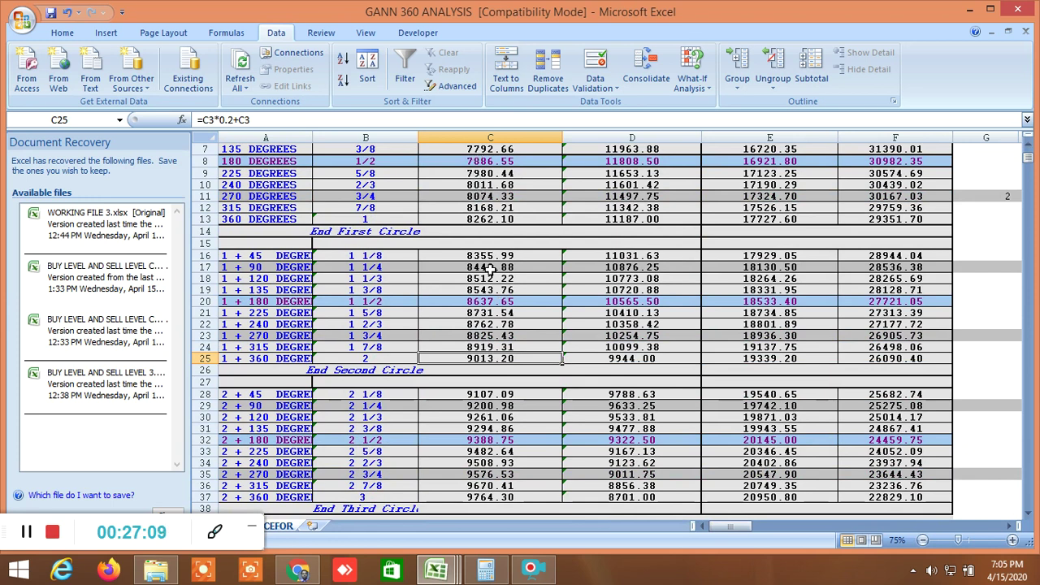
pyautogui.rightClick(493, 355)
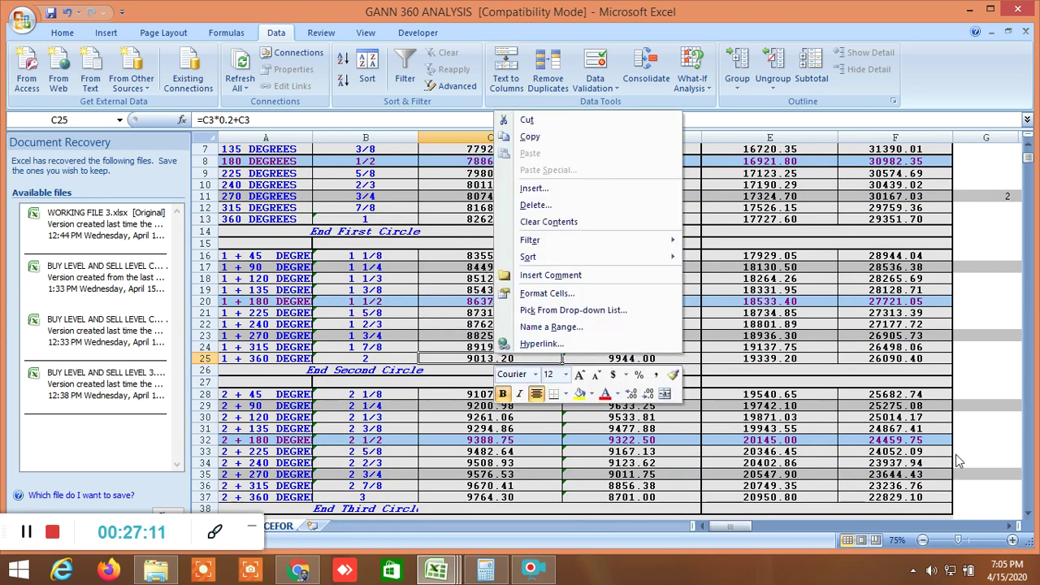
pyautogui.press('Up')
pyautogui.press('Escape')
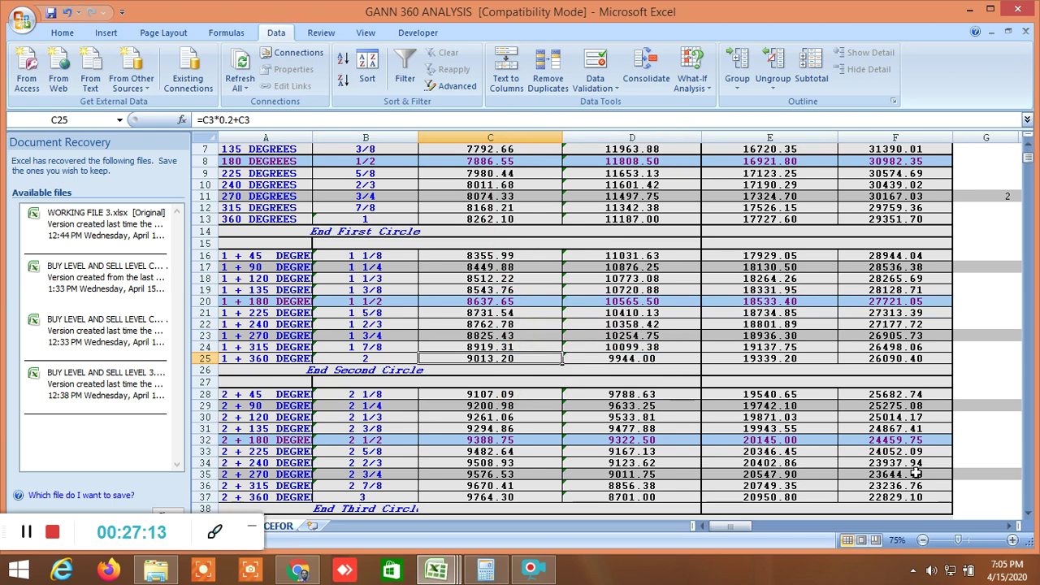
# - Compare NIFTY's second- and third-circle degree levels with the low and high prices entered at the head of the 360 degree table
pyautogui.scroll(-1, 546, 437)
pyautogui.scroll(-1, 547, 436)
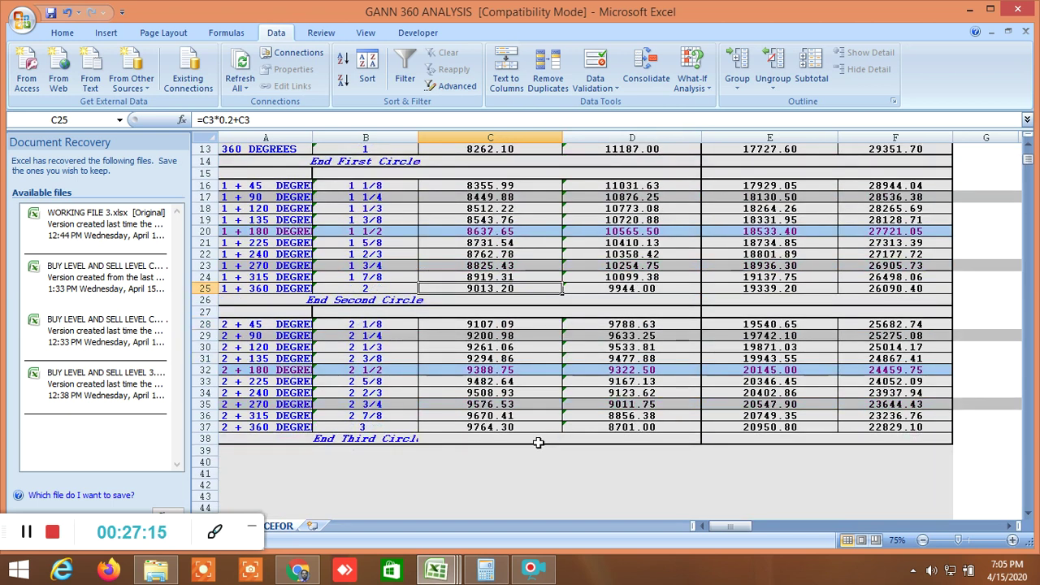
pyautogui.scroll(1, 538, 442)
pyautogui.scroll(1, 537, 444)
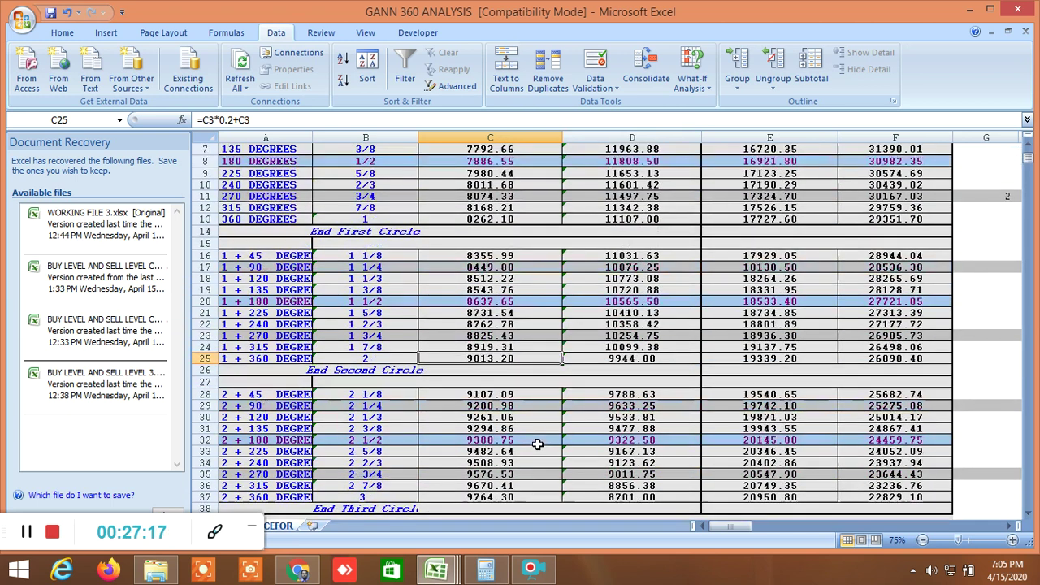
pyautogui.scroll(2, 489, 183)
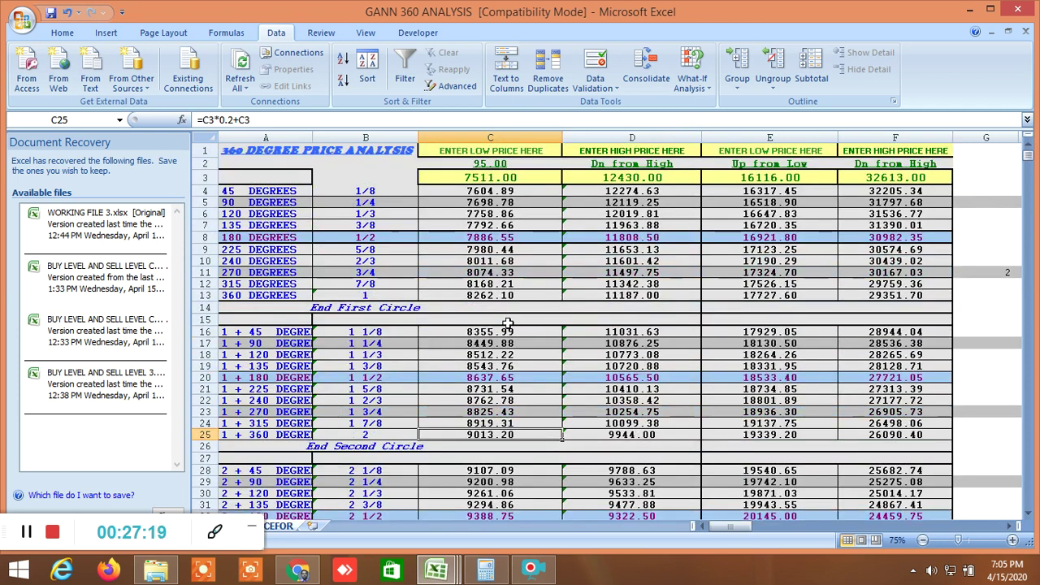
pyautogui.scroll(-4, 508, 323)
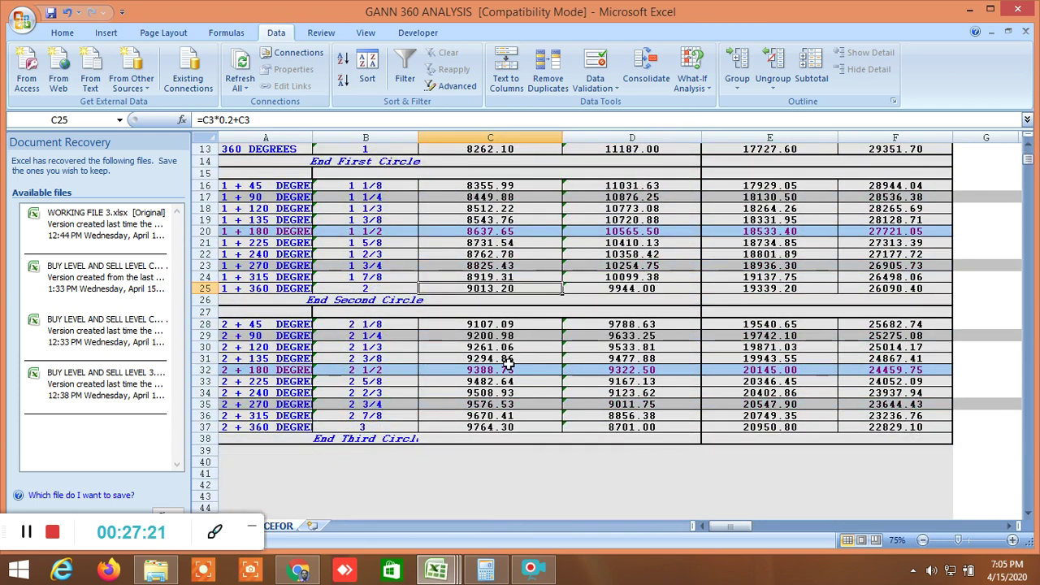
pyautogui.scroll(1, 507, 363)
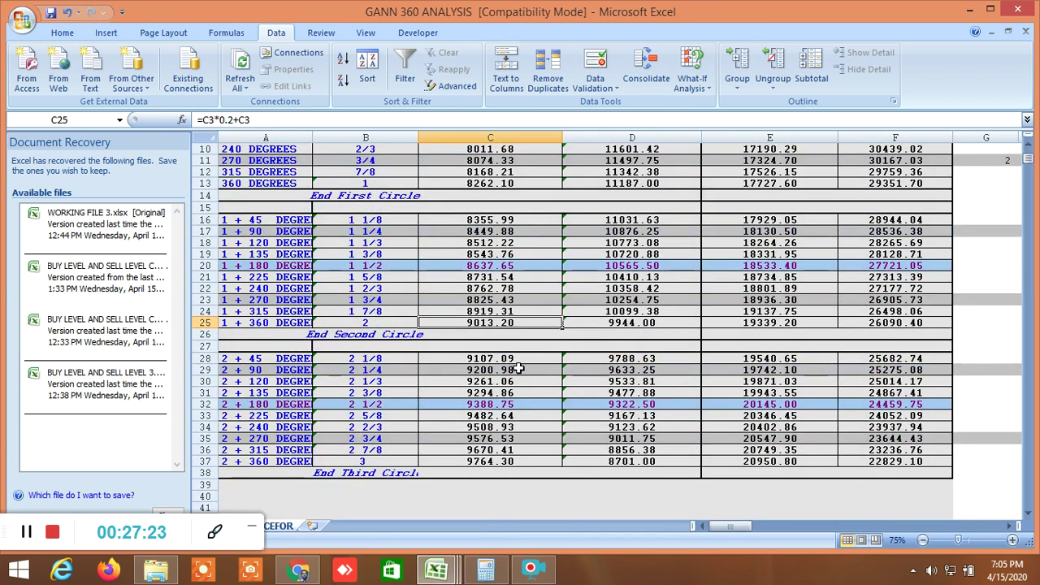
pyautogui.scroll(1, 518, 368)
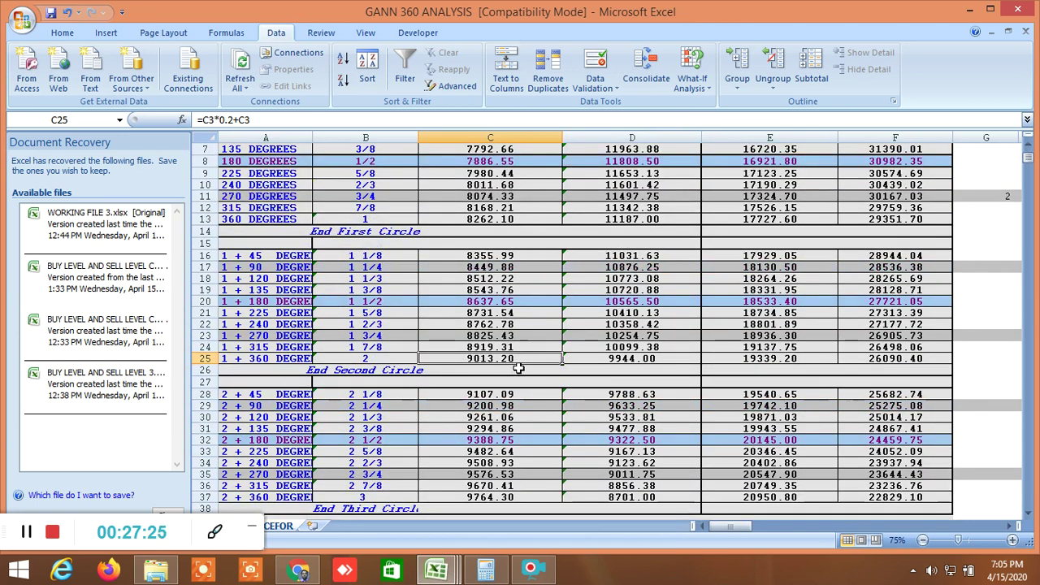
pyautogui.scroll(-1, 518, 369)
pyautogui.scroll(1, 518, 369)
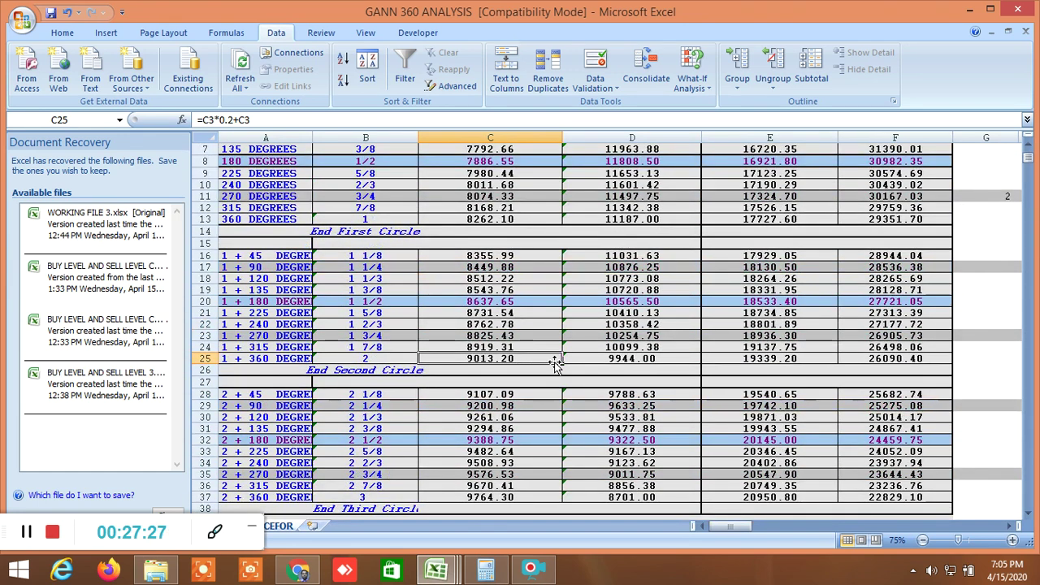
pyautogui.scroll(-1, 509, 373)
pyautogui.scroll(-1, 508, 373)
pyautogui.scroll(1, 509, 373)
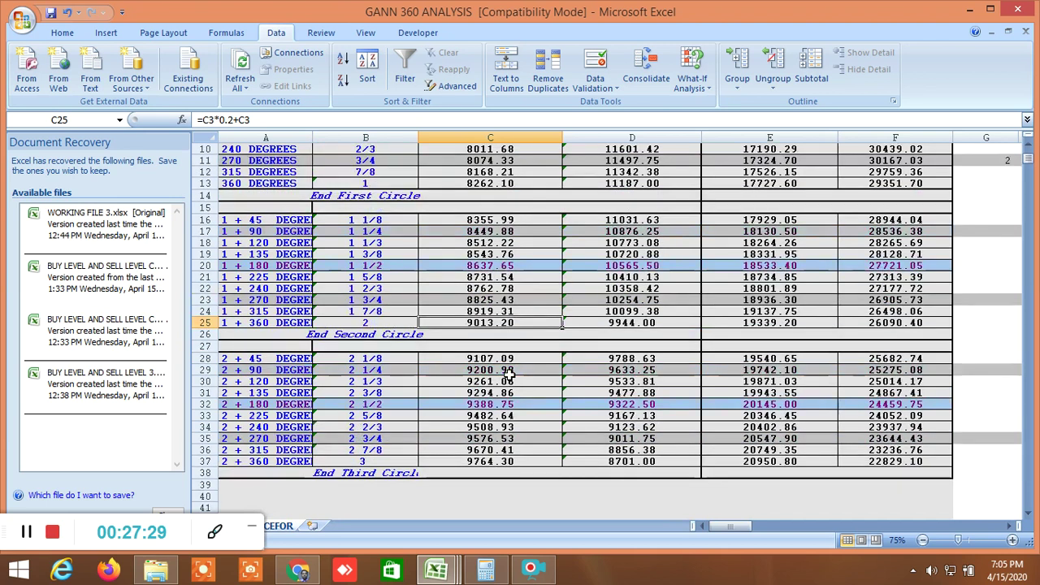
pyautogui.scroll(1, 509, 373)
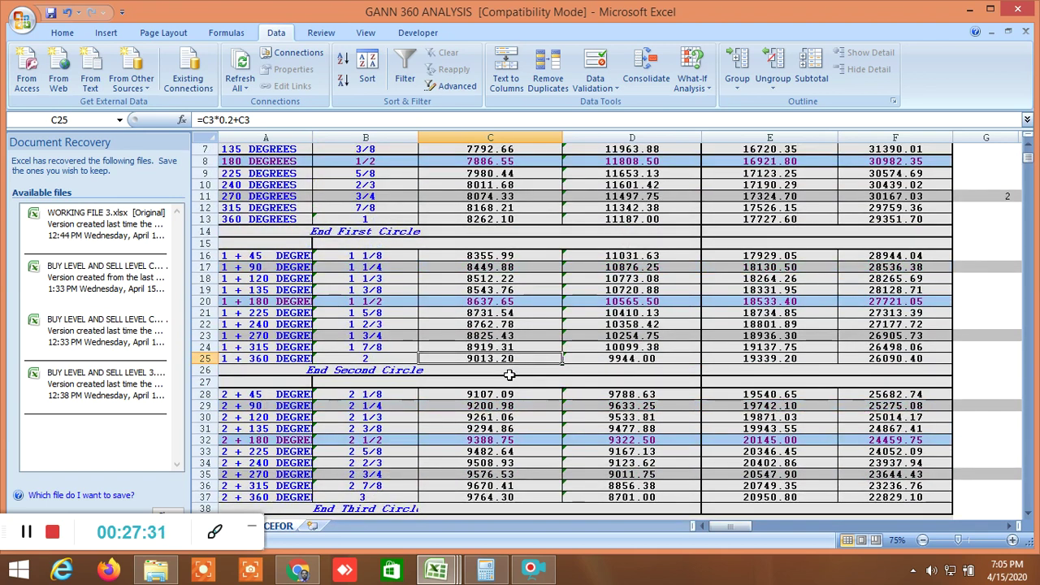
pyautogui.scroll(-2, 509, 373)
pyautogui.scroll(2, 509, 373)
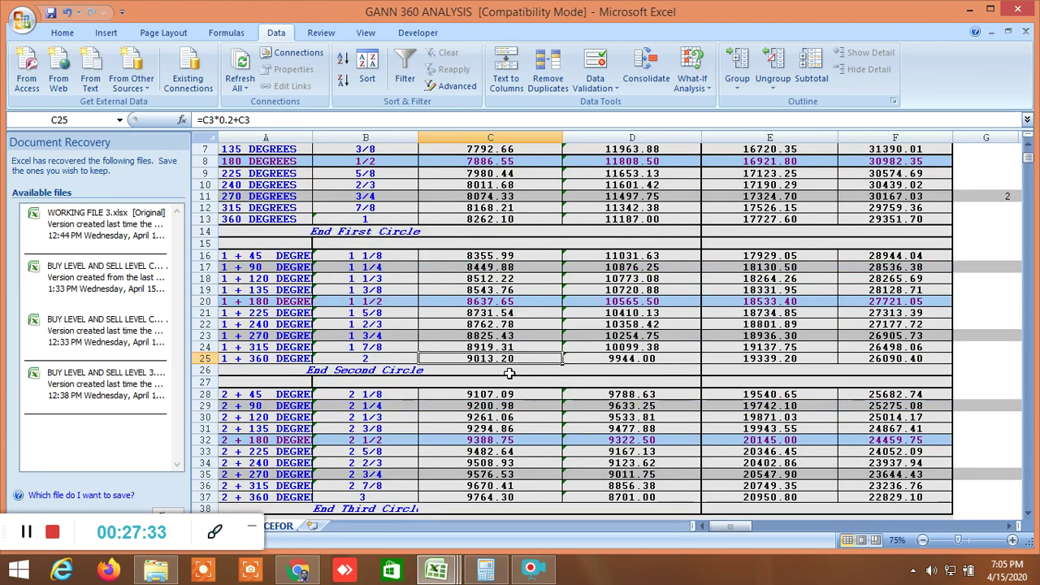
pyautogui.scroll(2, 634, 413)
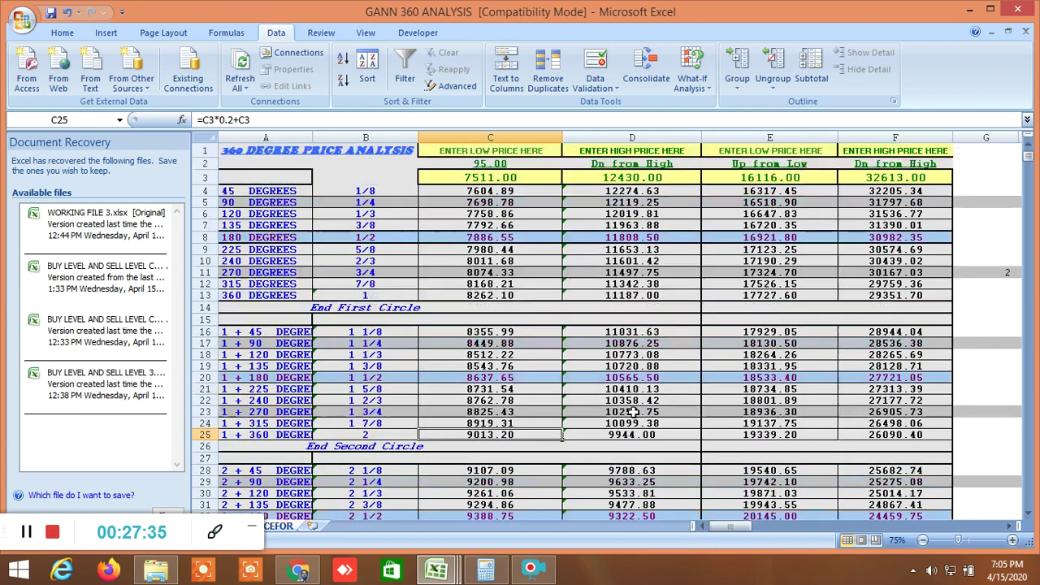
pyautogui.scroll(-3, 772, 385)
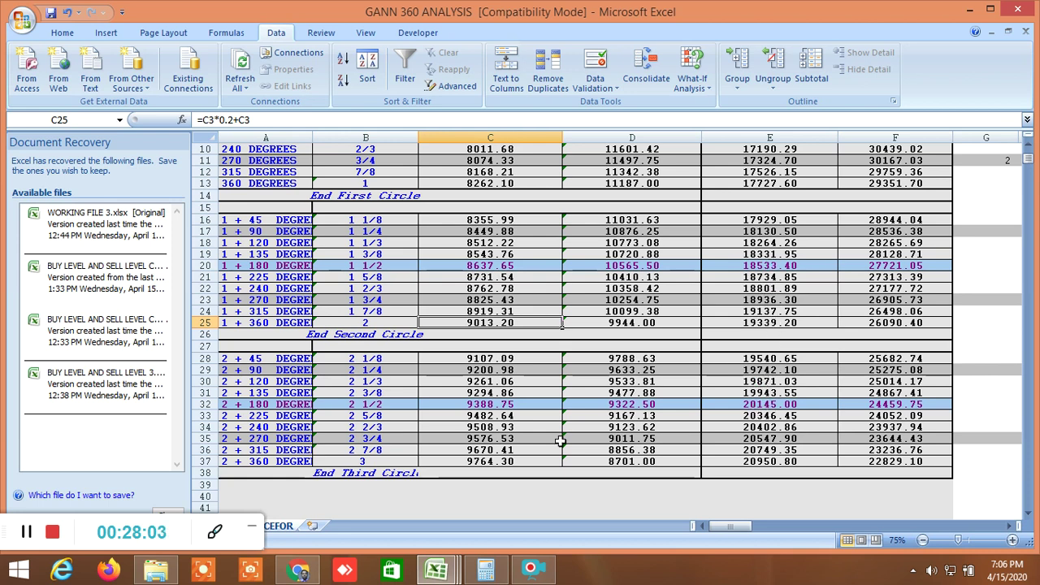
# - Switch to the BUY LEVEL AND SELL LEVEL CUM SCREENER workbook and open its ALLBUY SELL LEVELSCUM SCREENER1 sheet
pyautogui.click(449, 575)
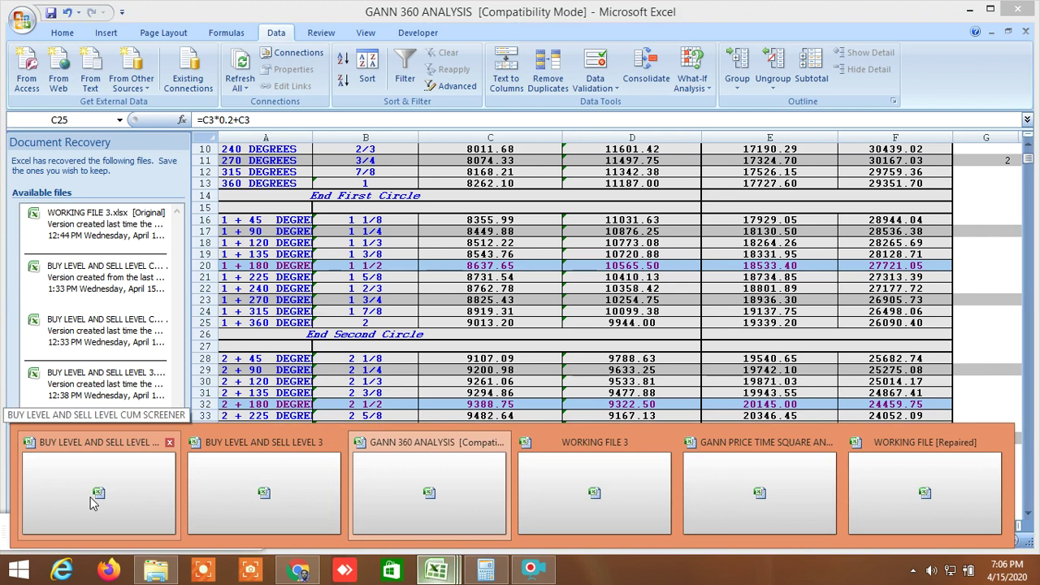
pyautogui.click(357, 459)
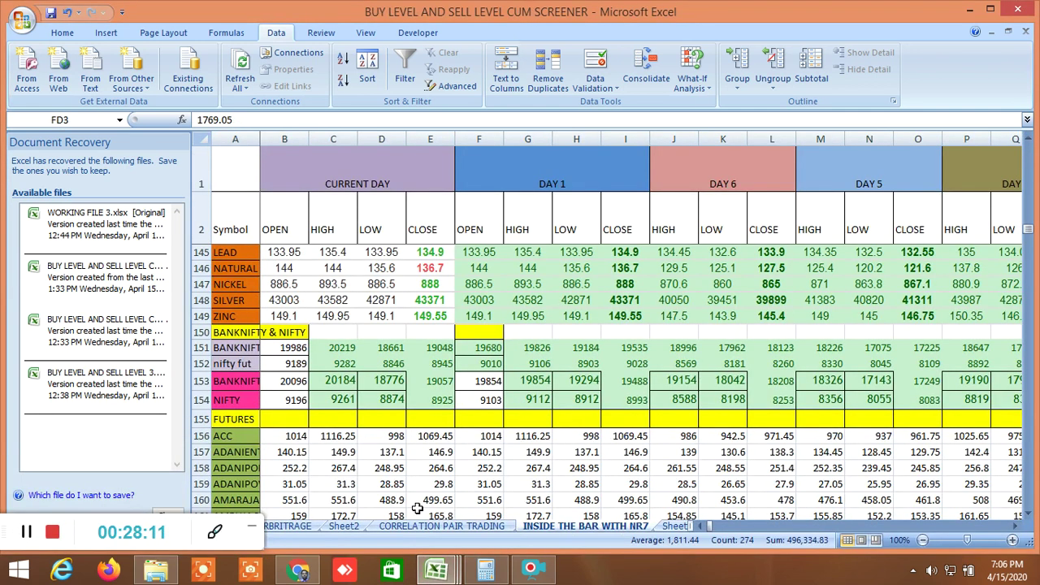
pyautogui.moveTo(6, 530); pyautogui.dragTo(3, 250)
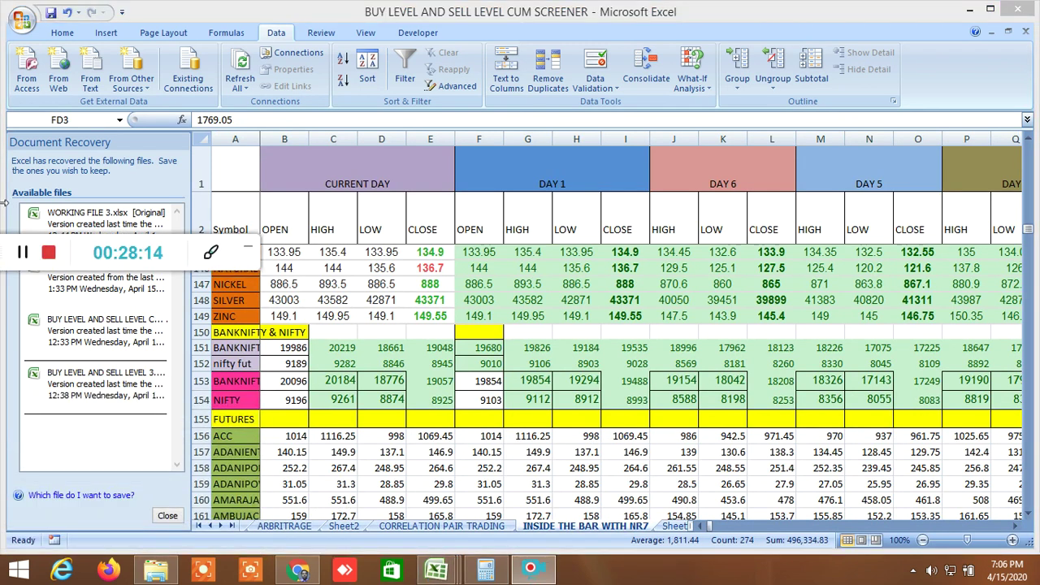
pyautogui.click(210, 525)
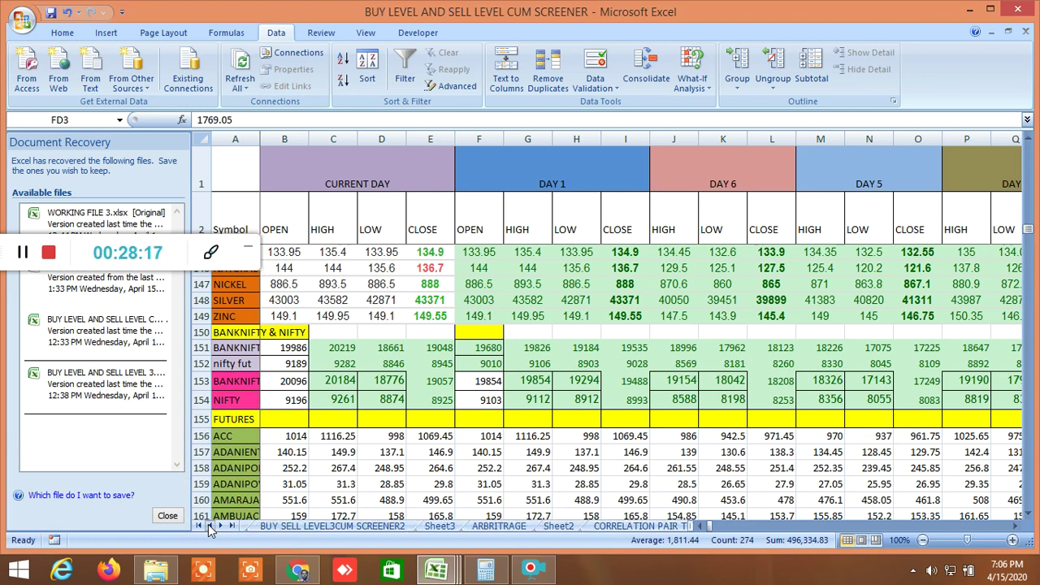
pyautogui.click(210, 525)
pyautogui.click(210, 526)
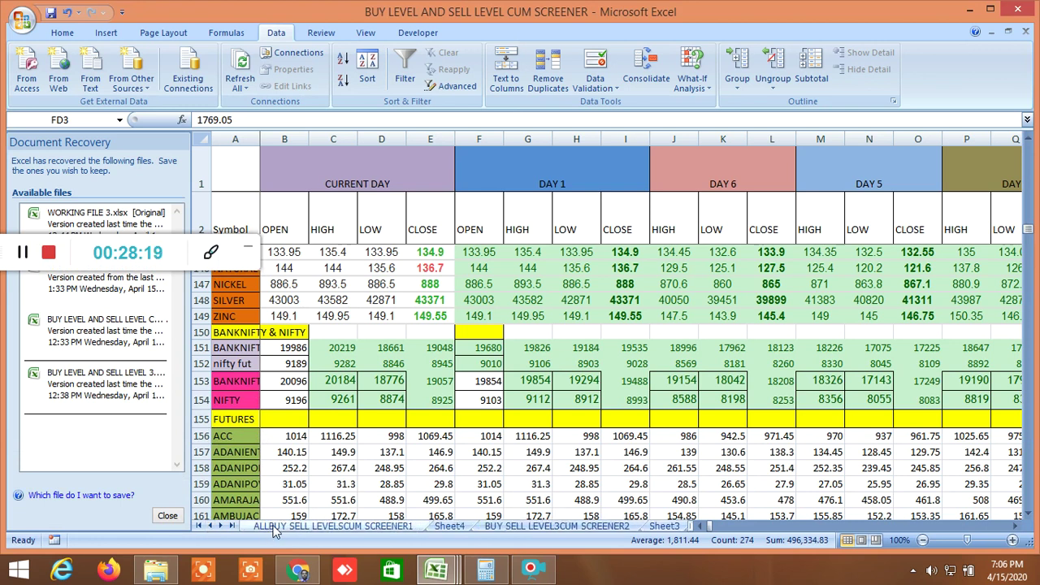
pyautogui.click(273, 527)
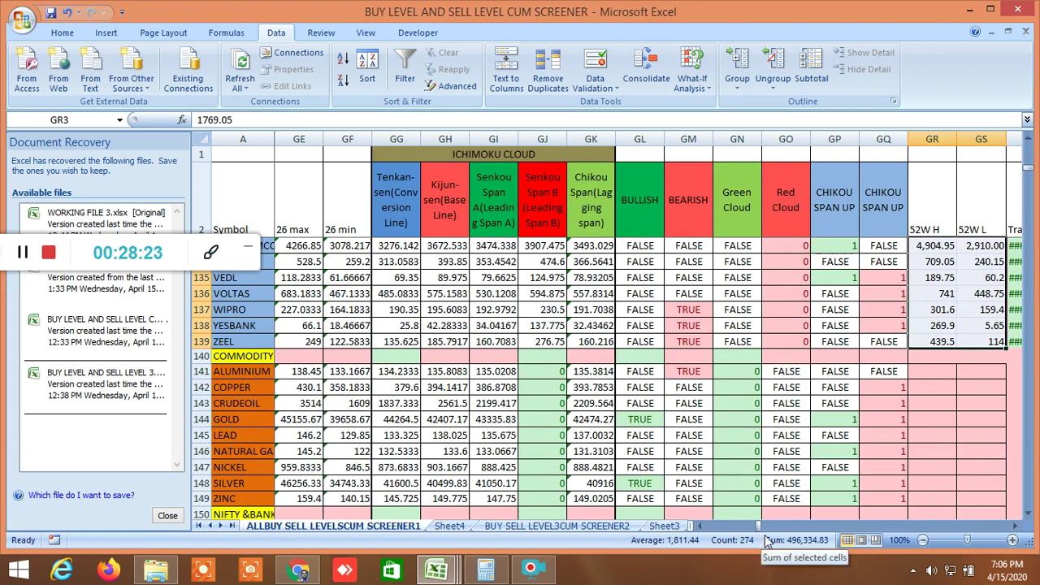
# - Review the NIFTY and BANKNIFTY rows through the moving average and support columns up to the 360 degree upside first cycle
pyautogui.moveTo(759, 530); pyautogui.dragTo(771, 536)
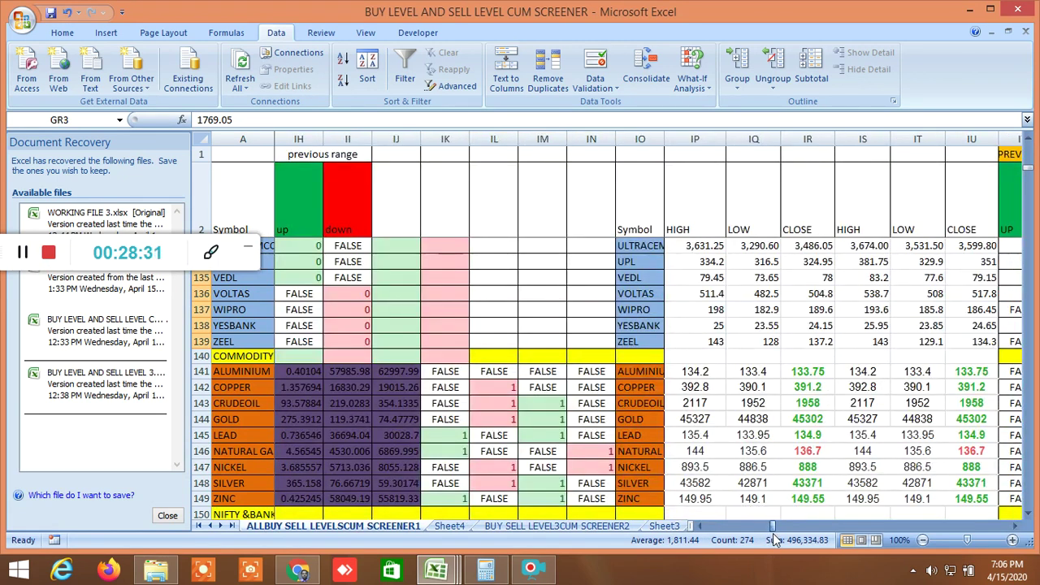
pyautogui.scroll(-3, 774, 452)
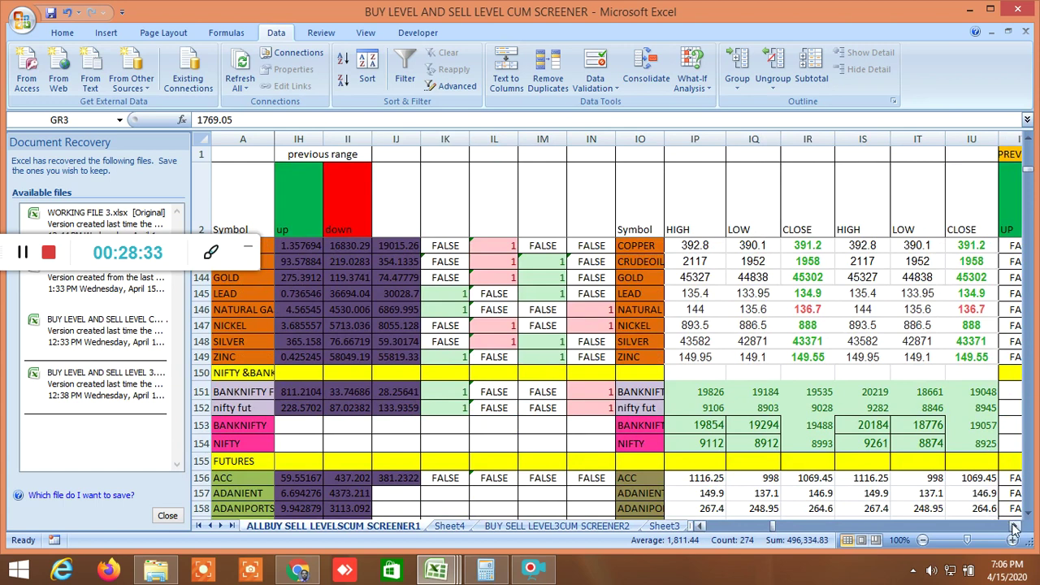
pyautogui.click(1013, 526)
pyautogui.moveTo(1013, 528); pyautogui.dragTo(1013, 528)
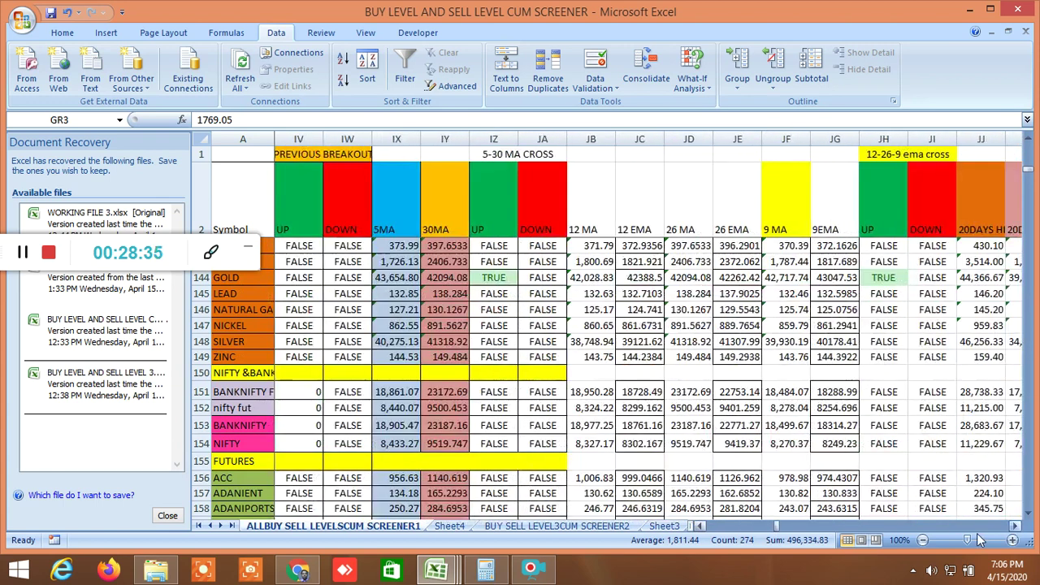
pyautogui.moveTo(773, 530); pyautogui.dragTo(790, 537)
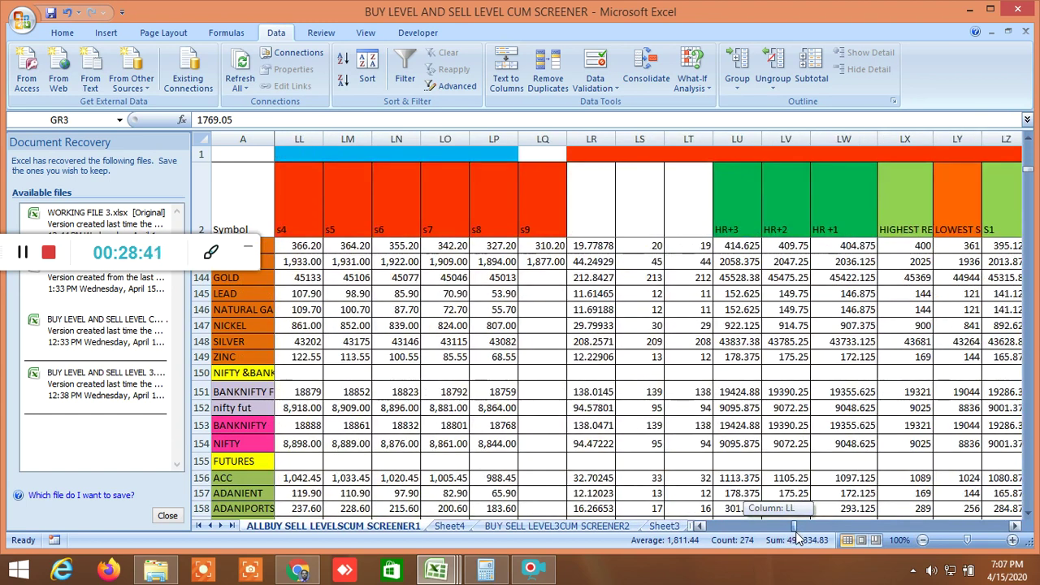
pyautogui.moveTo(797, 536); pyautogui.dragTo(821, 542)
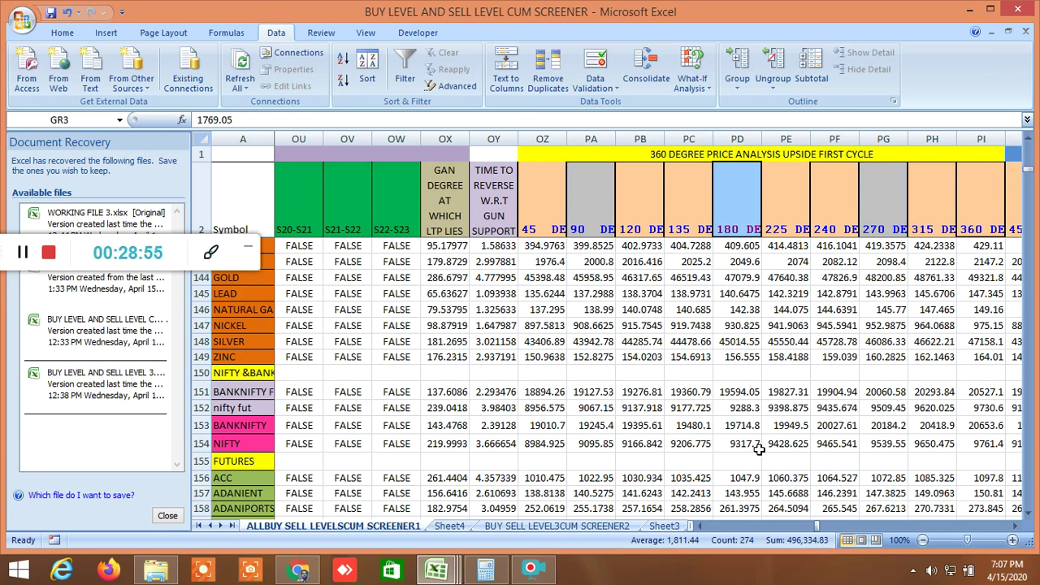
# - Examine the NIFTY and BANKNIFTY levels in the 360 degree upside first cycle and the adjoining downside columns
pyautogui.click(1014, 526)
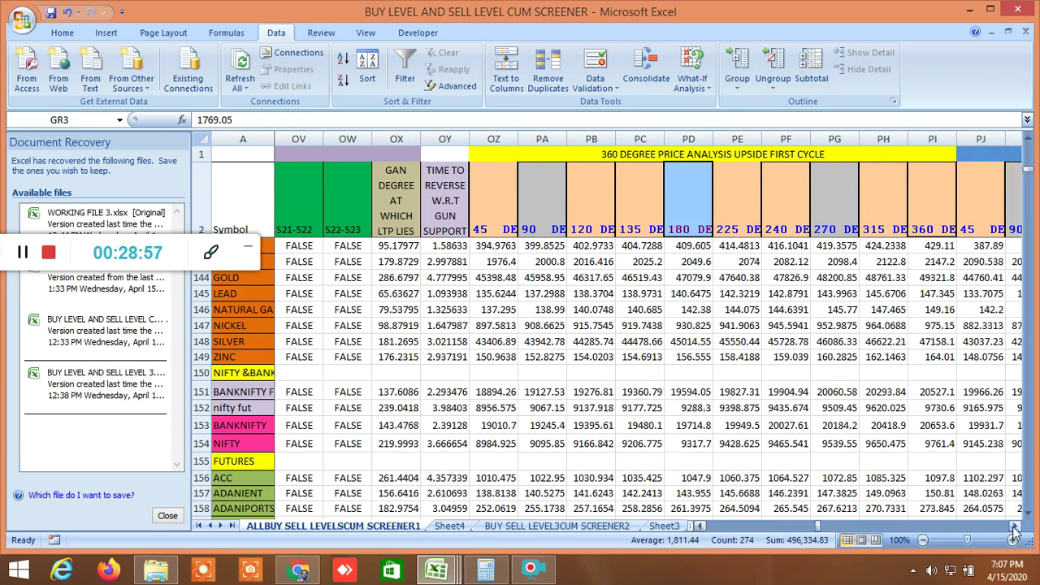
pyautogui.click(1014, 528)
pyautogui.click(1014, 528)
pyautogui.click(1014, 528)
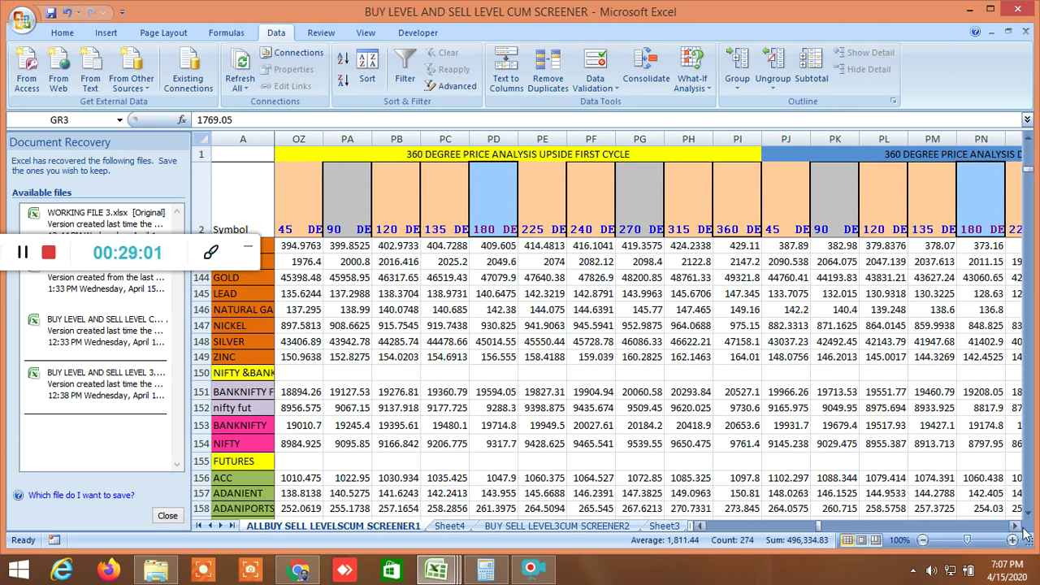
pyautogui.click(1014, 528)
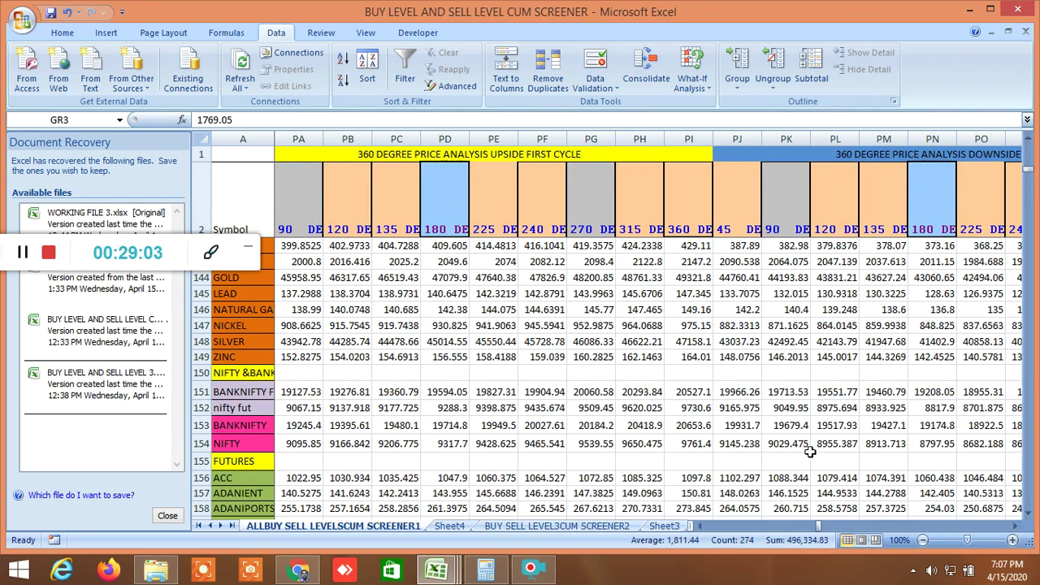
# - Review the NIFTY and BANKNIFTY rows from the 360 degree first-cycle levels to the number vibration 7 buy and sell levels
pyautogui.click(1012, 528)
pyautogui.click(1012, 528)
pyautogui.click(1013, 528)
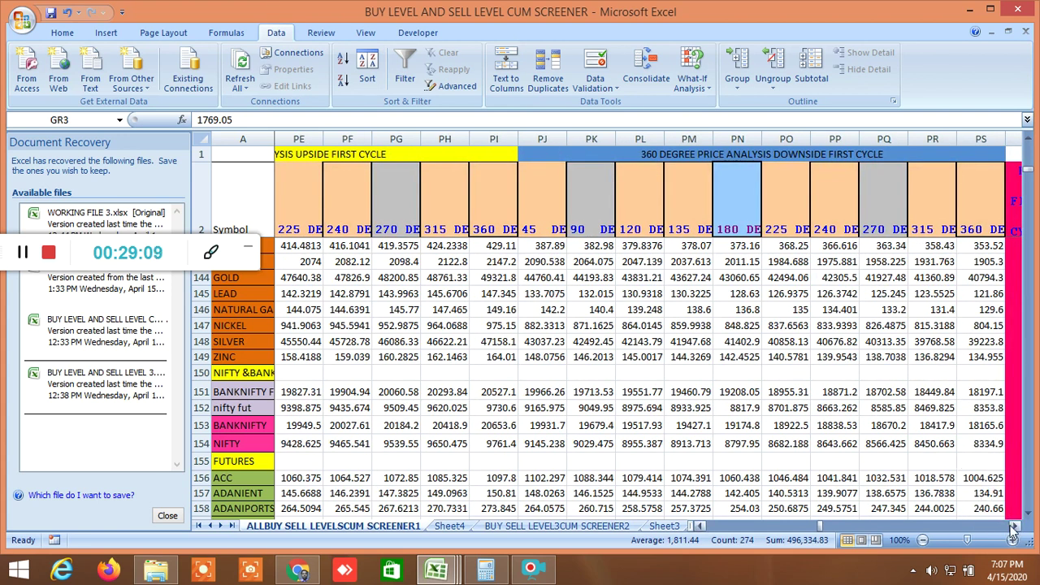
pyautogui.click(701, 525)
pyautogui.click(702, 525)
pyautogui.click(702, 525)
pyautogui.click(702, 525)
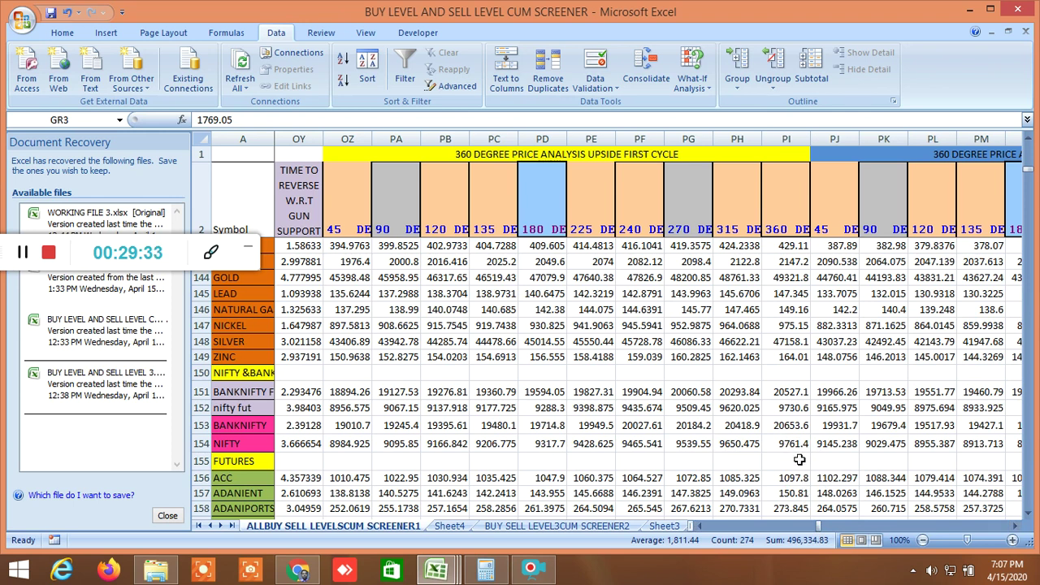
pyautogui.moveTo(816, 528); pyautogui.dragTo(841, 542)
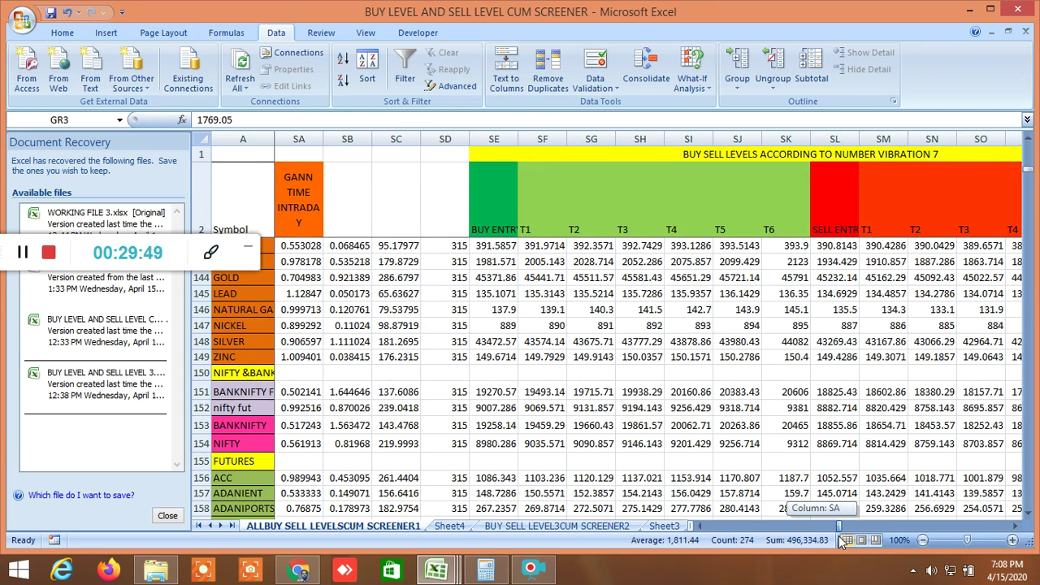
pyautogui.moveTo(841, 542); pyautogui.dragTo(842, 543)
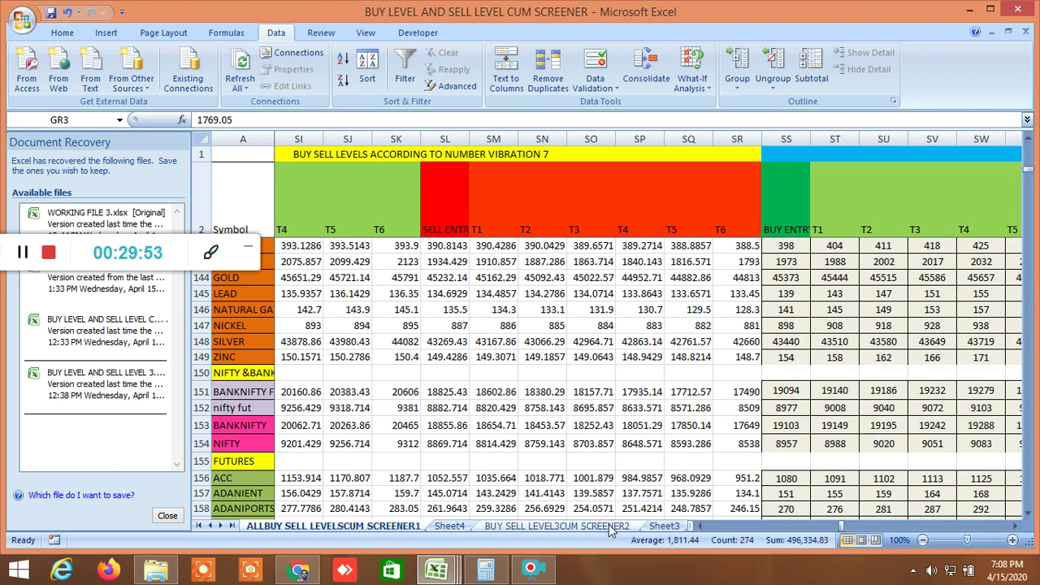
# - Open the INSIDE THE BAR WITH NR7 sheet and examine the 7-day Fibonacci buy and sell levels for NIFTY and BANKNIFTY
pyautogui.click(662, 526)
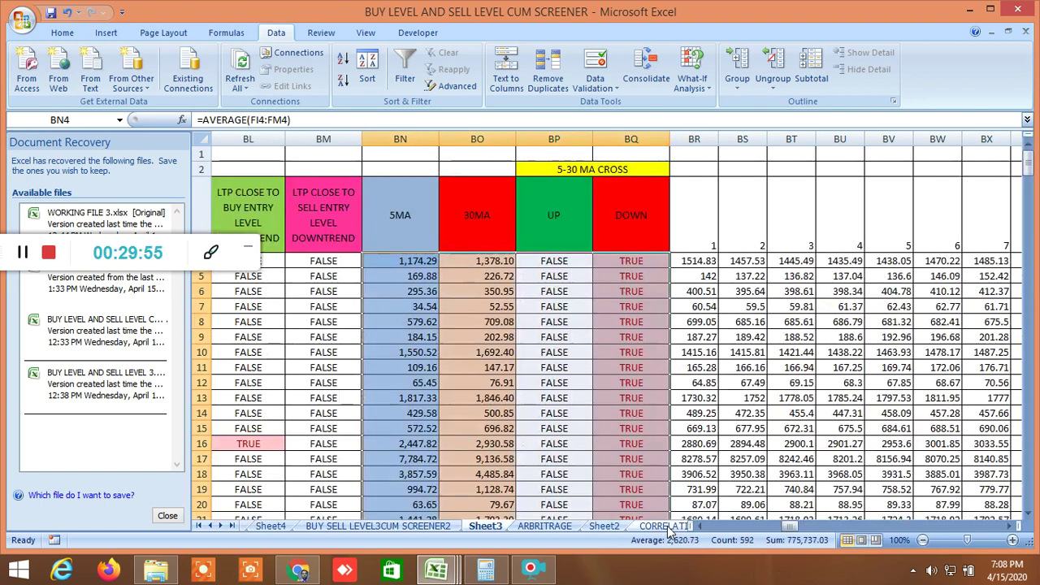
pyautogui.click(667, 525)
pyautogui.click(667, 526)
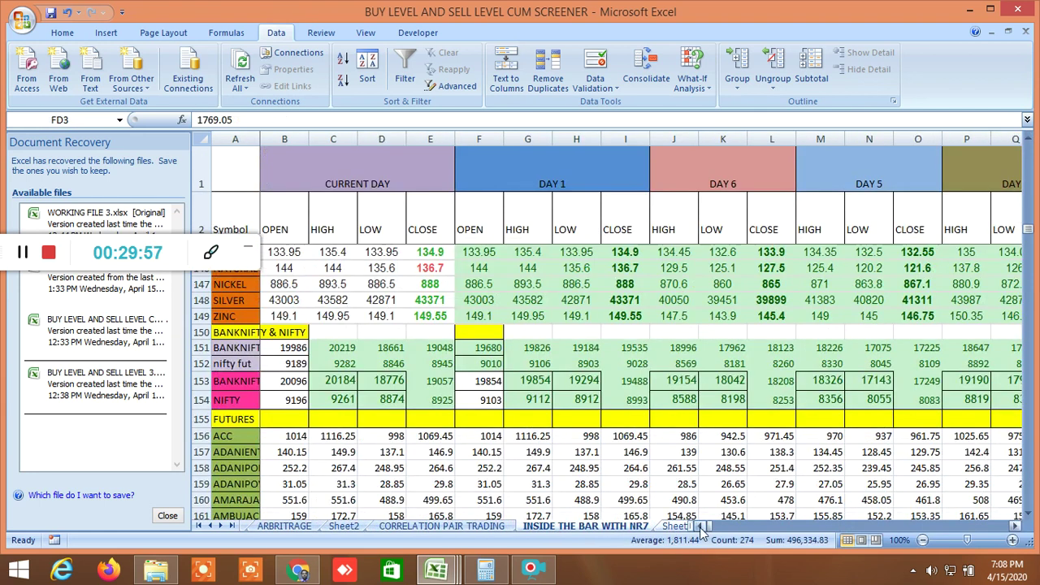
pyautogui.moveTo(709, 530); pyautogui.dragTo(792, 541)
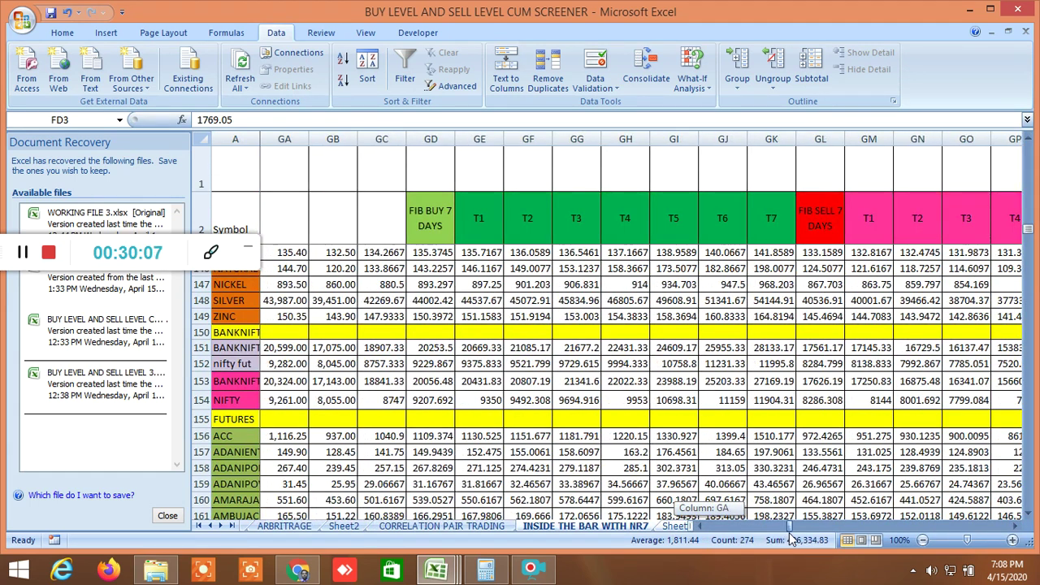
# - Examine NIFTY and BANKNIFTY in the CPR columns and the Fibonacci levels based on daily volatility, from buy entry to S9
pyautogui.moveTo(792, 540); pyautogui.dragTo(889, 542)
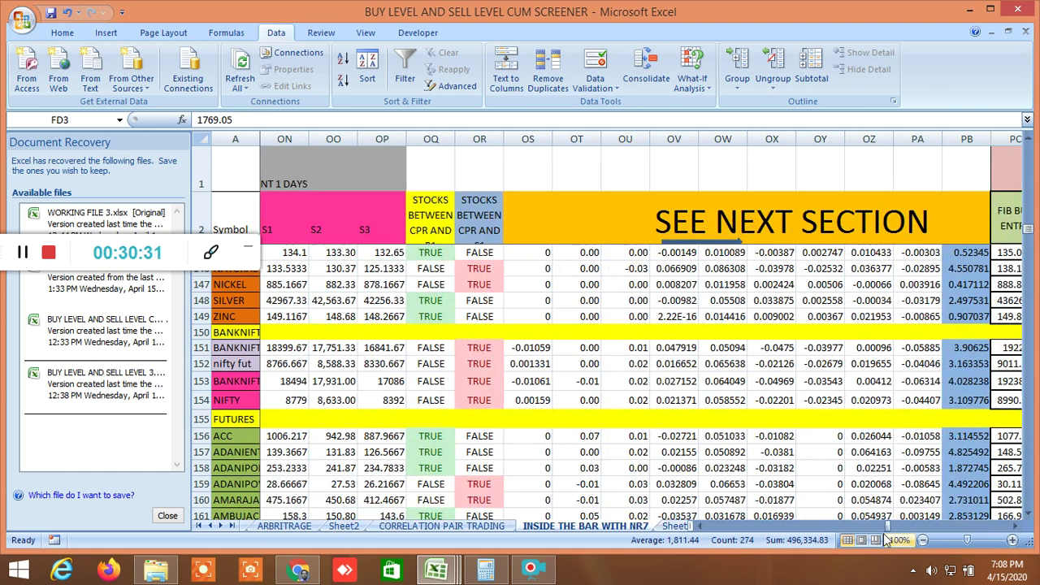
pyautogui.click(1014, 530)
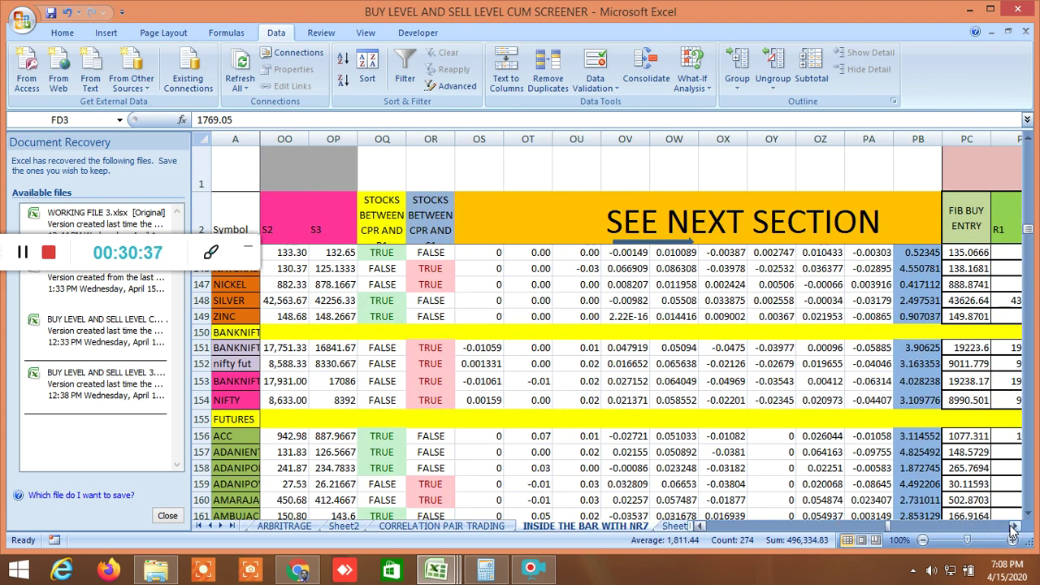
pyautogui.click(1012, 530)
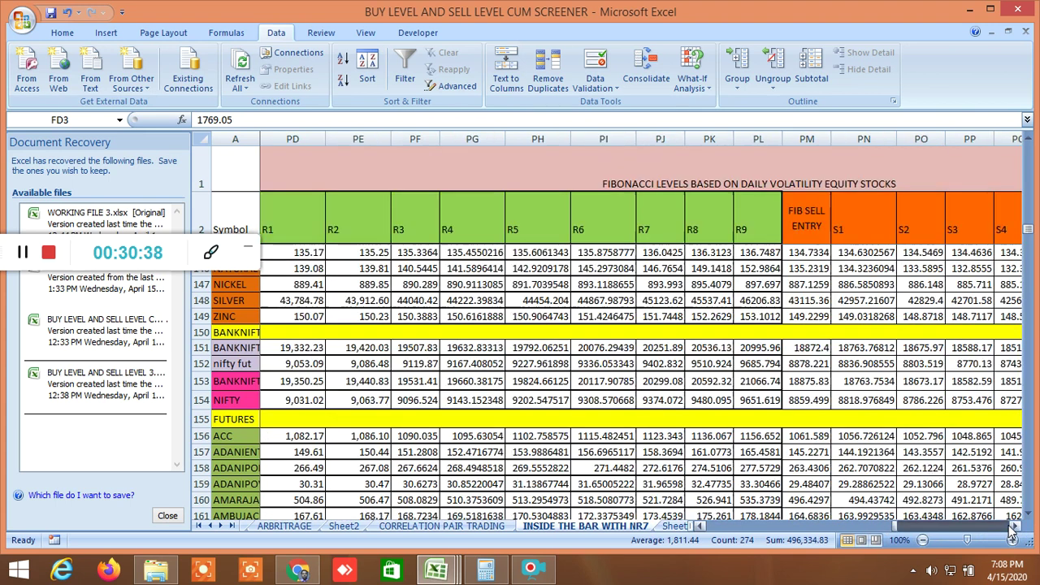
pyautogui.click(696, 526)
pyautogui.click(696, 527)
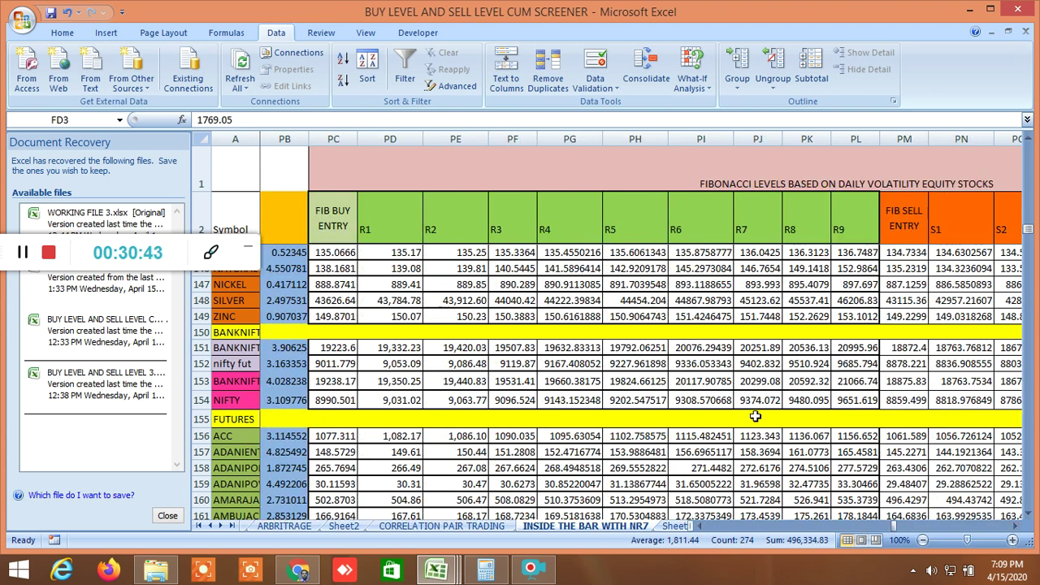
pyautogui.click(1018, 526)
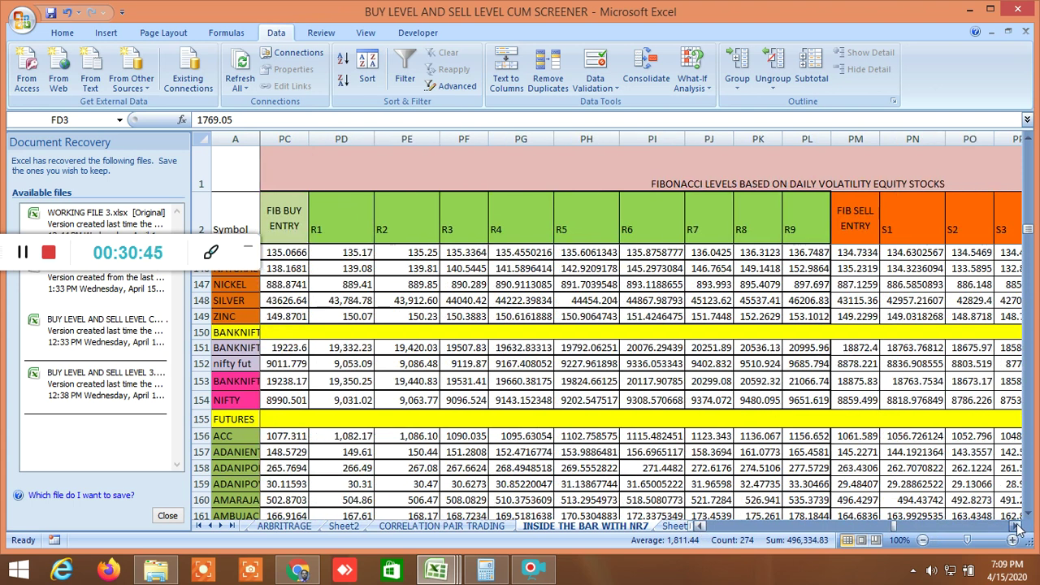
pyautogui.click(1018, 527)
pyautogui.click(1018, 526)
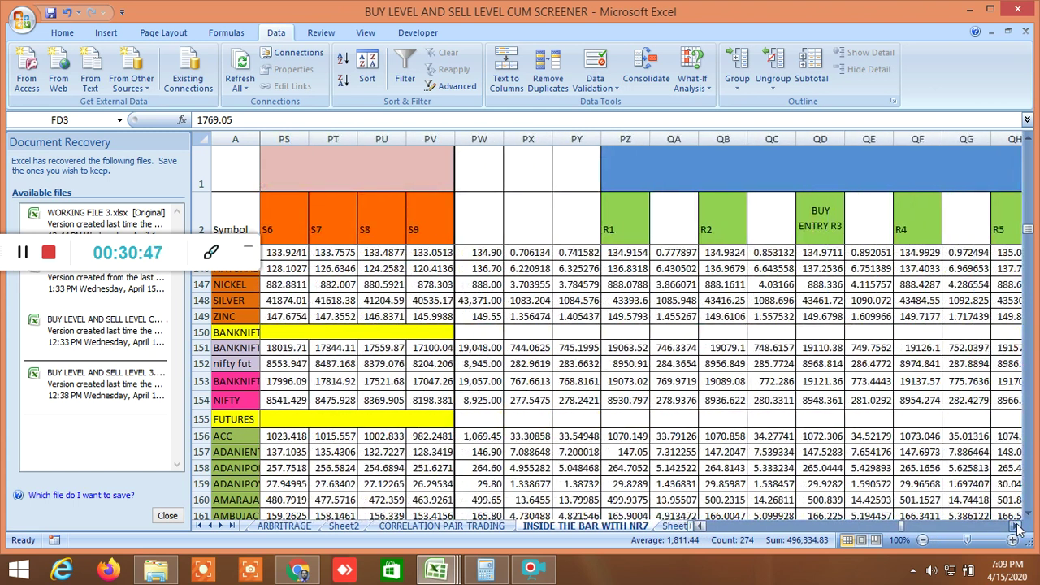
# - Review the NIFTY and BANKNIFTY Gann angle levels and the pivot point and average true range targets up to T31
pyautogui.click(1018, 527)
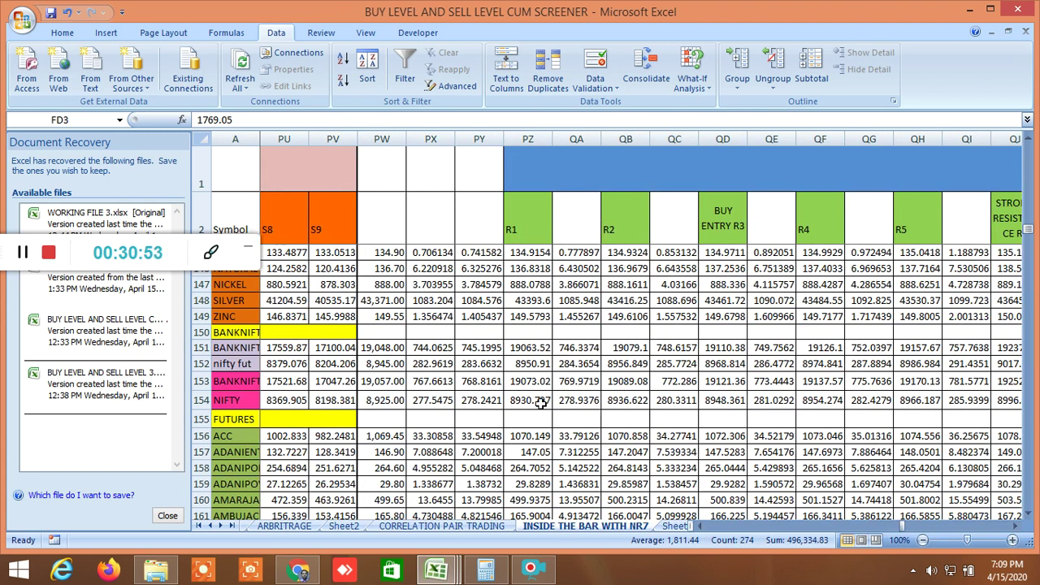
pyautogui.moveTo(1013, 526); pyautogui.dragTo(1014, 526)
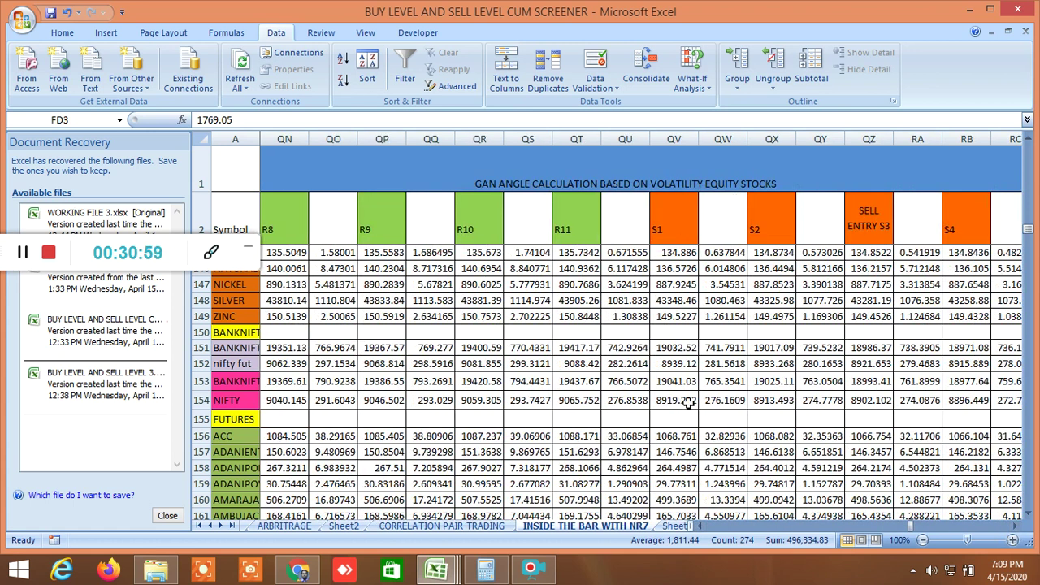
pyautogui.moveTo(1014, 528); pyautogui.dragTo(1014, 530)
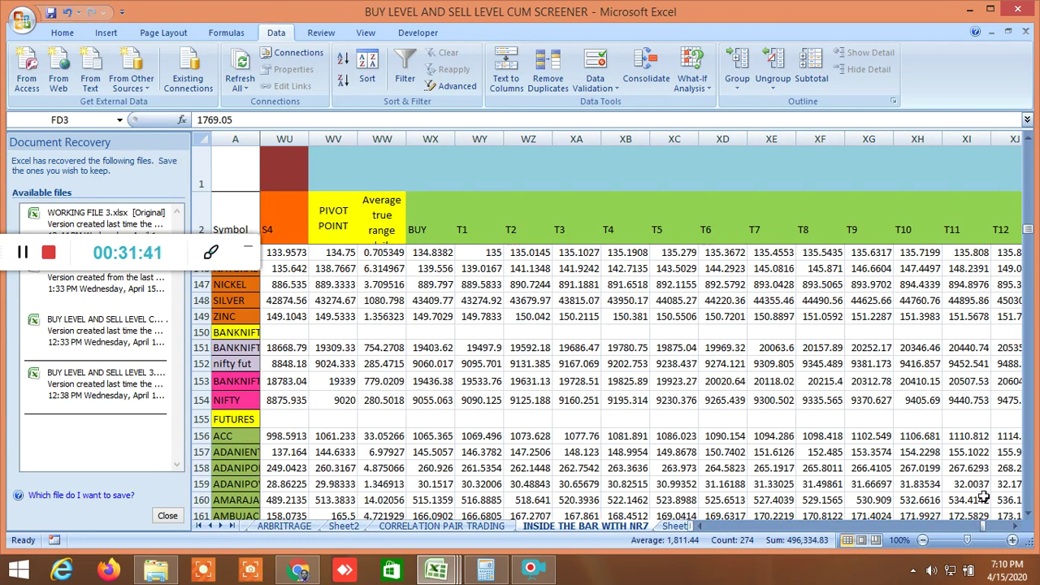
pyautogui.moveTo(1014, 530); pyautogui.dragTo(1013, 530)
# - Switch to the WORKING FILE 3 workbook and bring up the NEW BUY SELL LEVEL 1 columns on the FNO STOCK sheet
pyautogui.moveTo(439, 574)
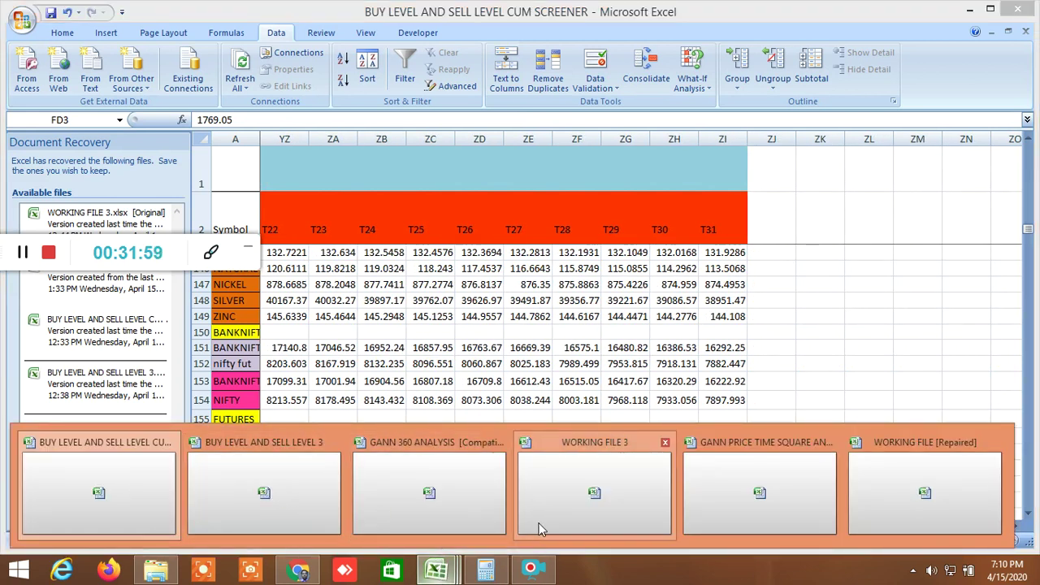
pyautogui.click(592, 503)
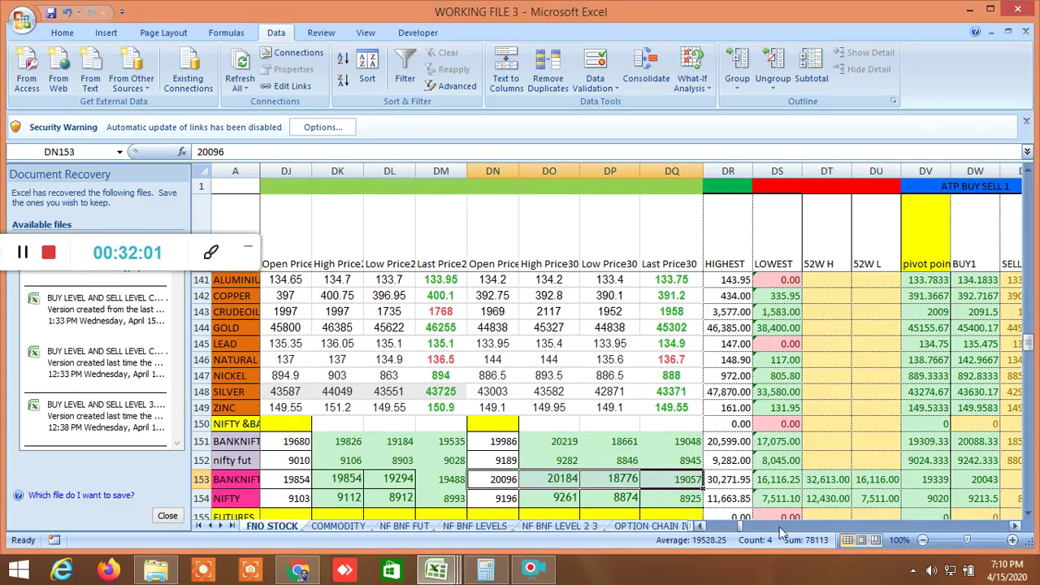
pyautogui.moveTo(754, 529); pyautogui.dragTo(867, 550)
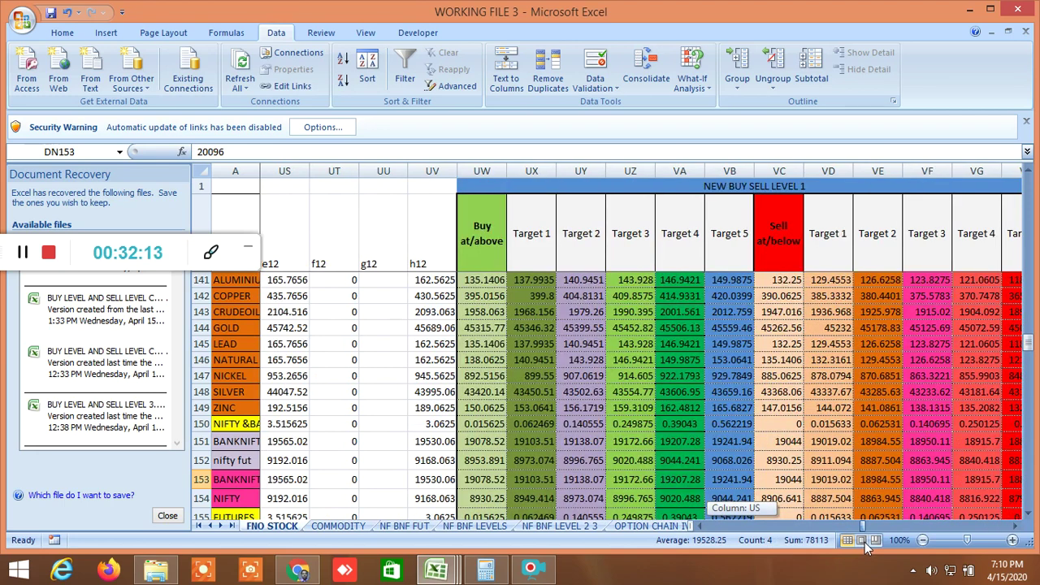
pyautogui.moveTo(867, 549); pyautogui.dragTo(866, 544)
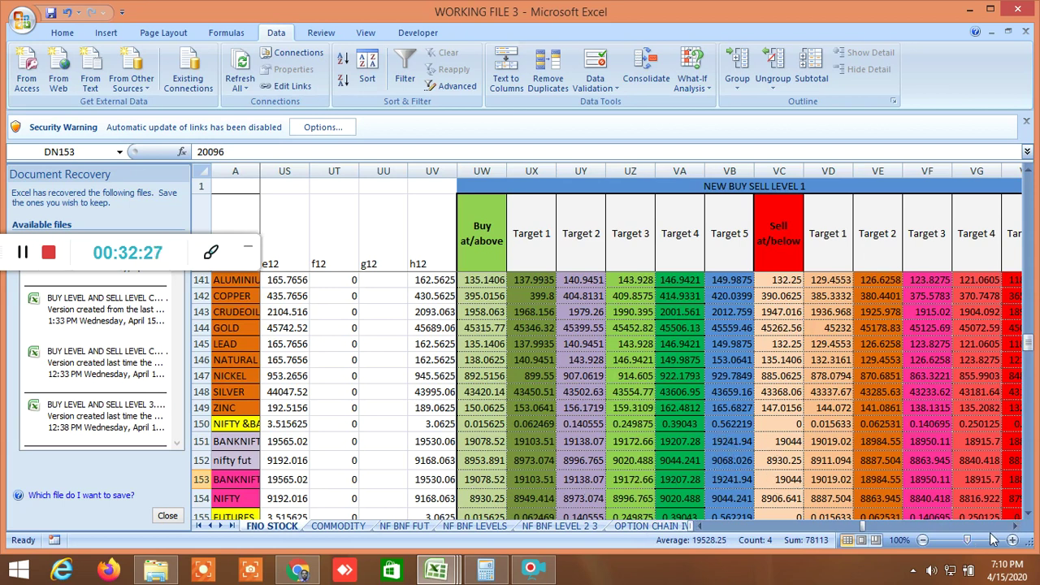
# - Review the NIFTY and BANKNIFTY targets, resistances and supports belonging to NEW BUY SELL LEVEL 1
pyautogui.click(1015, 527)
pyautogui.click(1015, 526)
pyautogui.click(1015, 526)
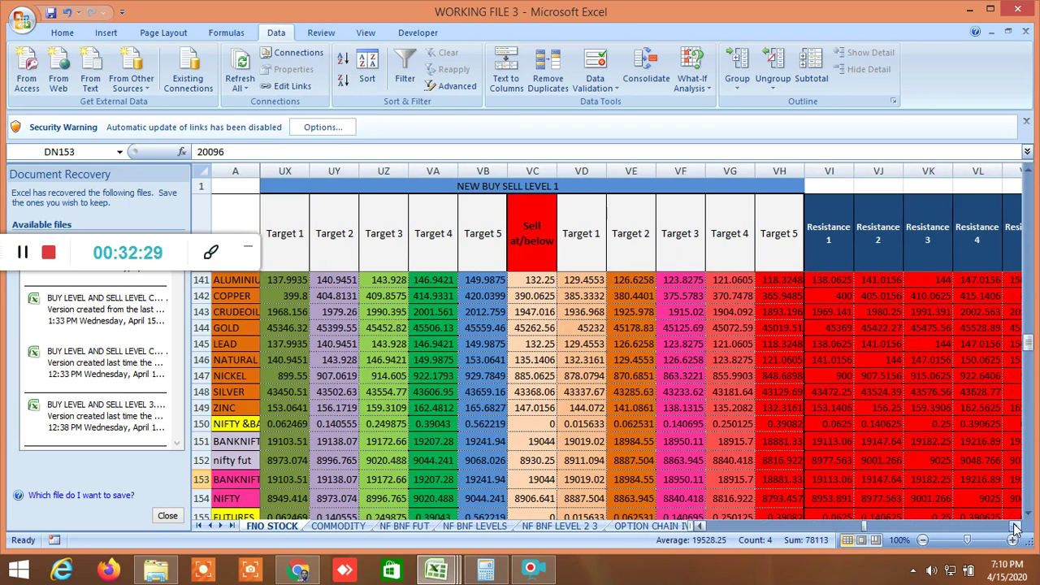
pyautogui.click(1014, 526)
pyautogui.click(1014, 527)
pyautogui.click(1015, 526)
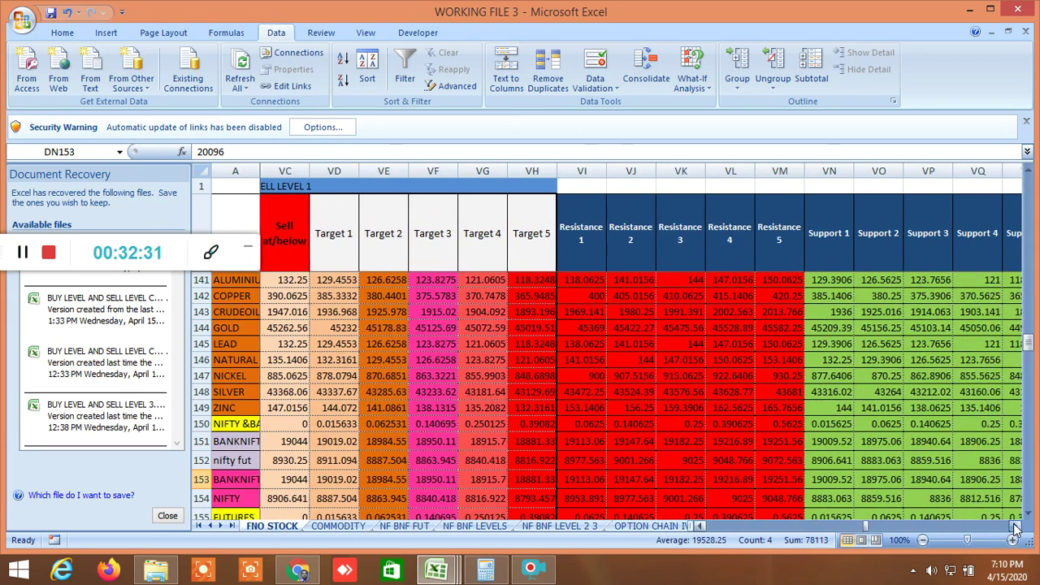
pyautogui.click(1014, 527)
pyautogui.click(1015, 527)
pyautogui.click(1014, 527)
pyautogui.click(1015, 526)
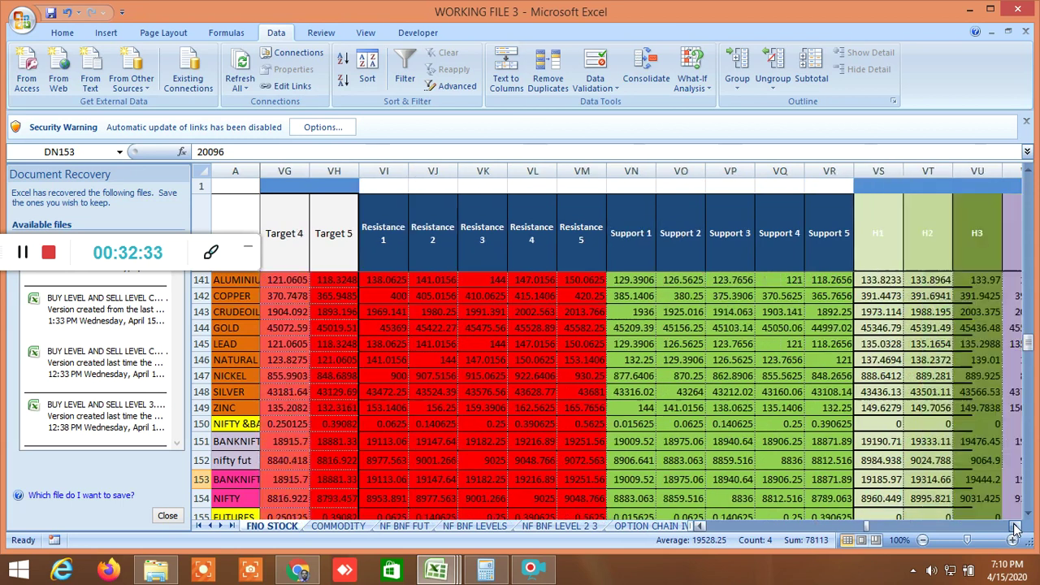
# - Examine the H1 to H7 and L1 to L7 levels of NIFTY and BANKNIFTY under NEW BUY SELL LEVEL 2
pyautogui.click(1014, 526)
pyautogui.click(1015, 526)
pyautogui.click(1015, 527)
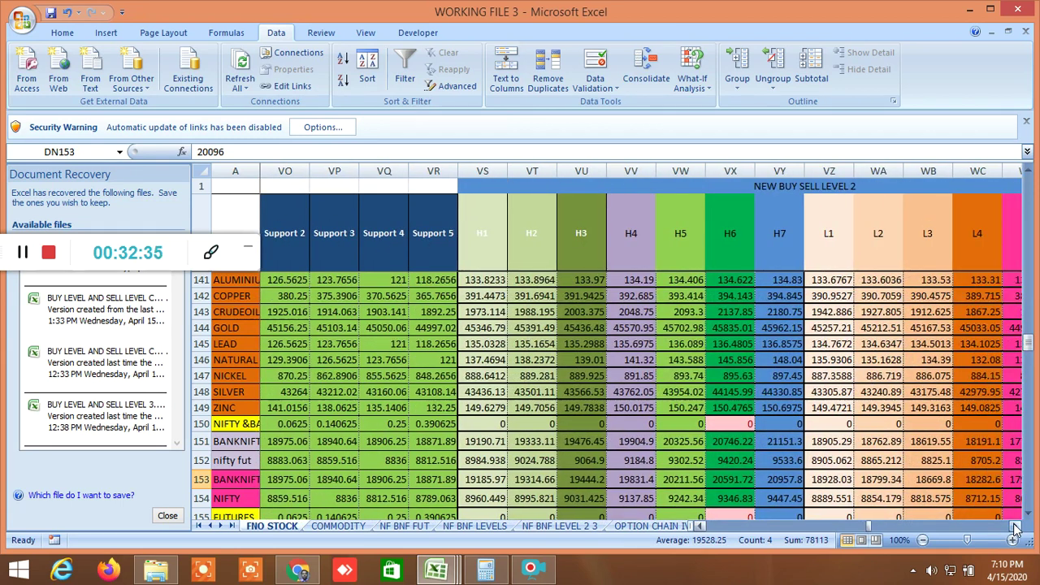
pyautogui.click(1015, 526)
pyautogui.click(1015, 526)
pyautogui.click(1015, 526)
pyautogui.click(1015, 527)
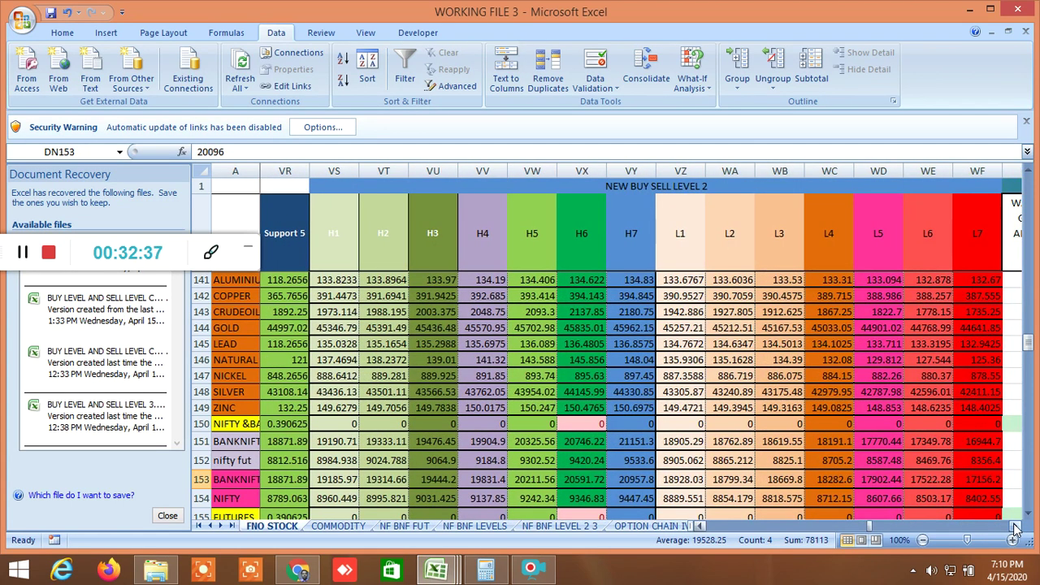
pyautogui.click(1015, 526)
pyautogui.click(1014, 527)
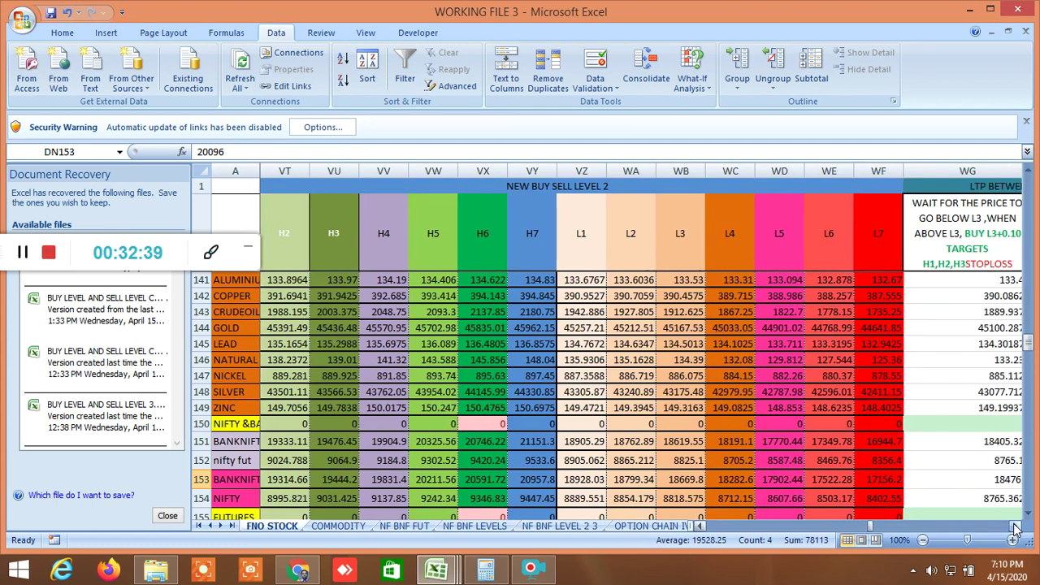
# - Examine the NIFTY and BANKNIFTY buy and sell levels under FIBONACCI LEVEL BASED ON TRUE RANGE 1, through S12
pyautogui.click(1014, 526)
pyautogui.click(1015, 527)
pyautogui.click(1014, 526)
pyautogui.click(1015, 527)
pyautogui.click(1014, 526)
pyautogui.moveTo(1015, 526); pyautogui.dragTo(1015, 526)
pyautogui.click(1015, 526)
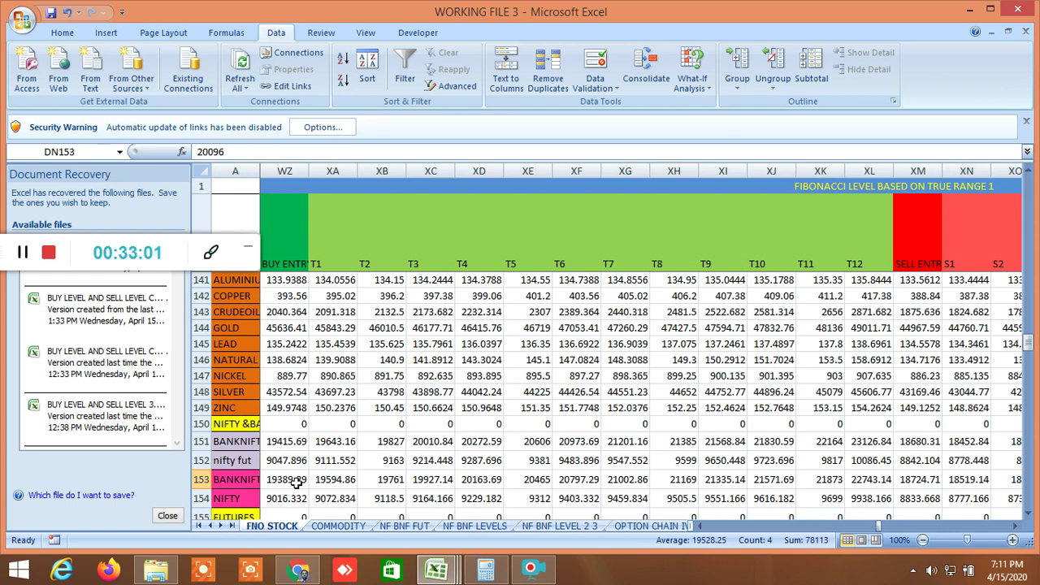
pyautogui.click(1015, 529)
pyautogui.click(1015, 529)
pyautogui.click(1016, 528)
pyautogui.click(1015, 529)
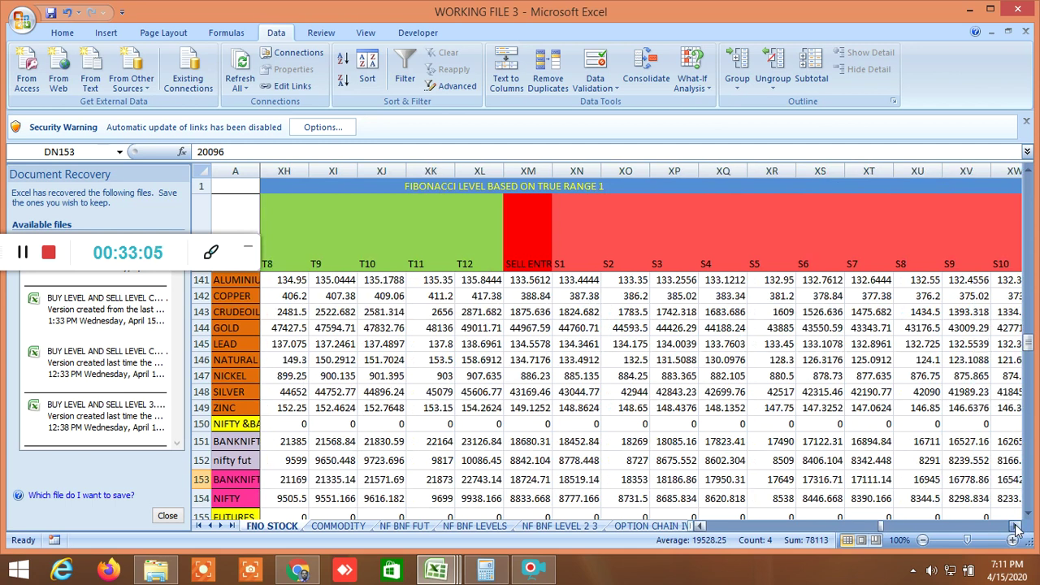
pyautogui.click(1016, 528)
pyautogui.click(1015, 529)
pyautogui.click(1015, 529)
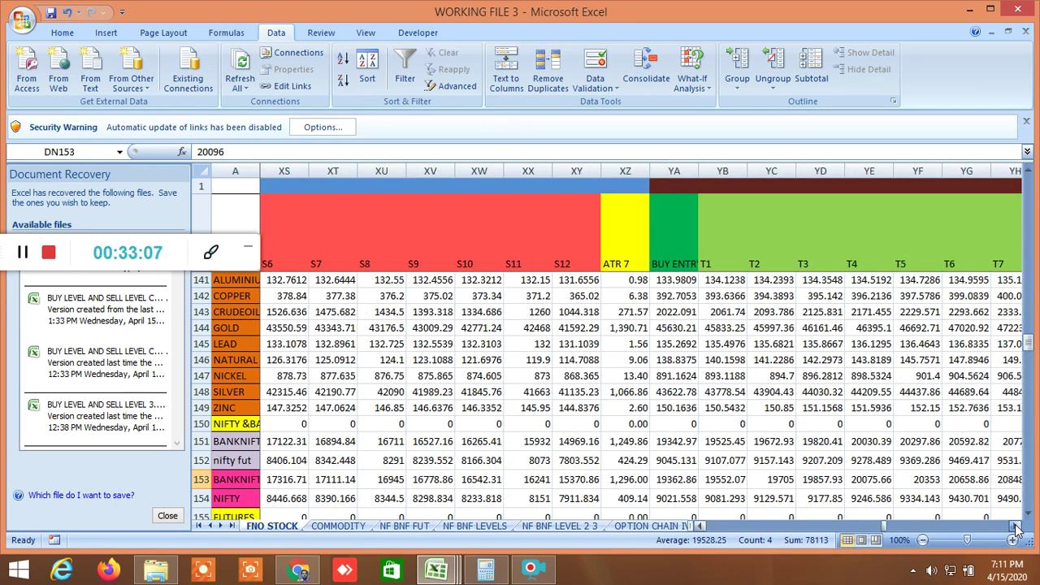
# - Review the NIFTY and BANKNIFTY targets and supports under FIBONACCI LEVEL BASED ON AVERAGE TRUE RANGE 7
pyautogui.click(1016, 529)
pyautogui.click(1015, 529)
pyautogui.click(1016, 529)
pyautogui.click(1015, 529)
pyautogui.click(1015, 529)
pyautogui.click(1016, 528)
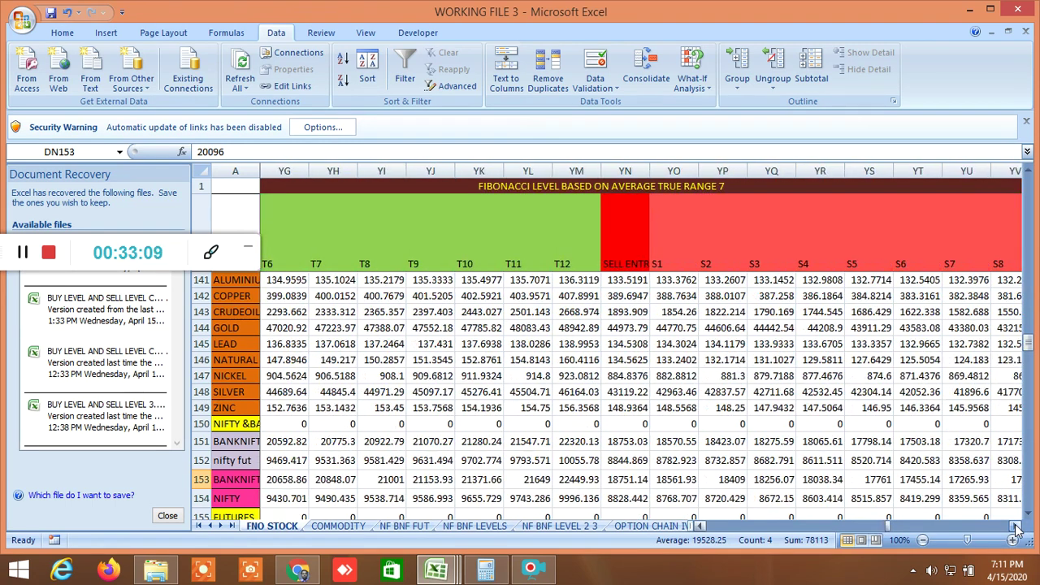
pyautogui.click(1016, 529)
pyautogui.click(1015, 529)
pyautogui.click(1015, 529)
pyautogui.click(1016, 529)
pyautogui.click(1016, 529)
pyautogui.click(1016, 529)
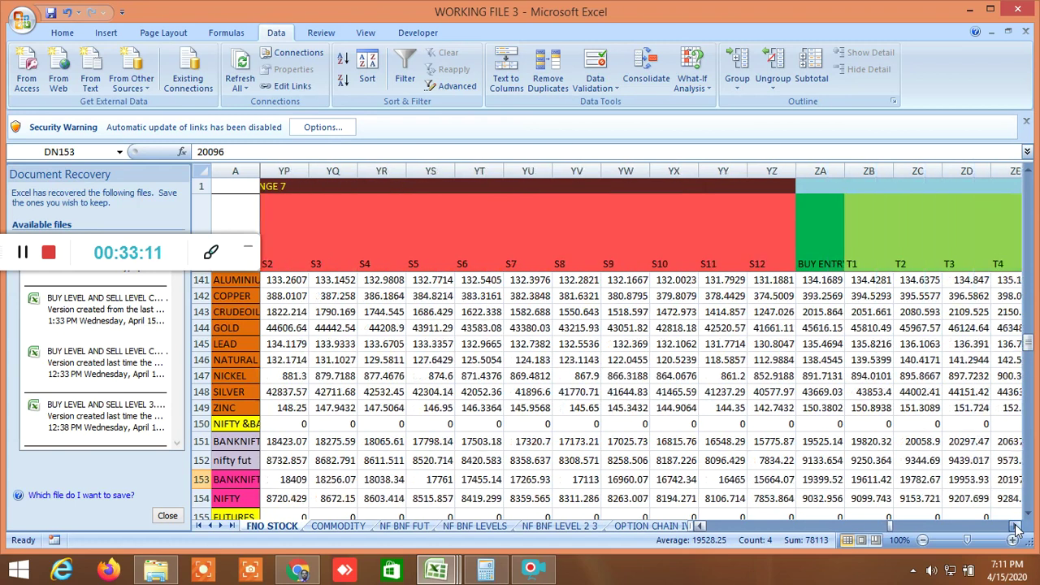
# - Review the NIFTY and BANKNIFTY buy entry and targets T1 to T12 under FIBONACCI LEVEL BASED ON ATR 14
pyautogui.click(1016, 529)
pyautogui.click(1015, 529)
pyautogui.click(1015, 529)
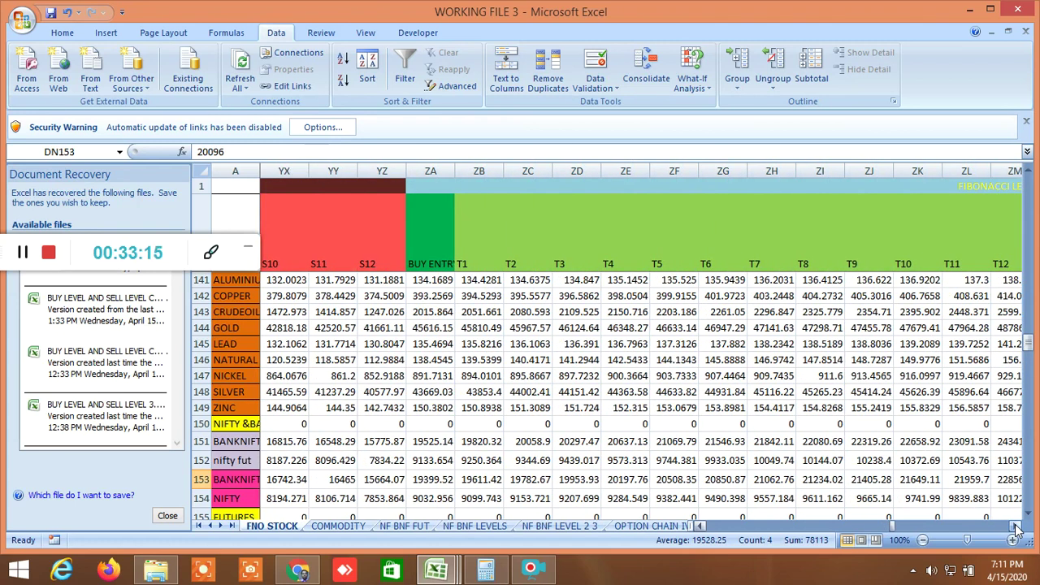
pyautogui.click(1015, 529)
pyautogui.click(1015, 529)
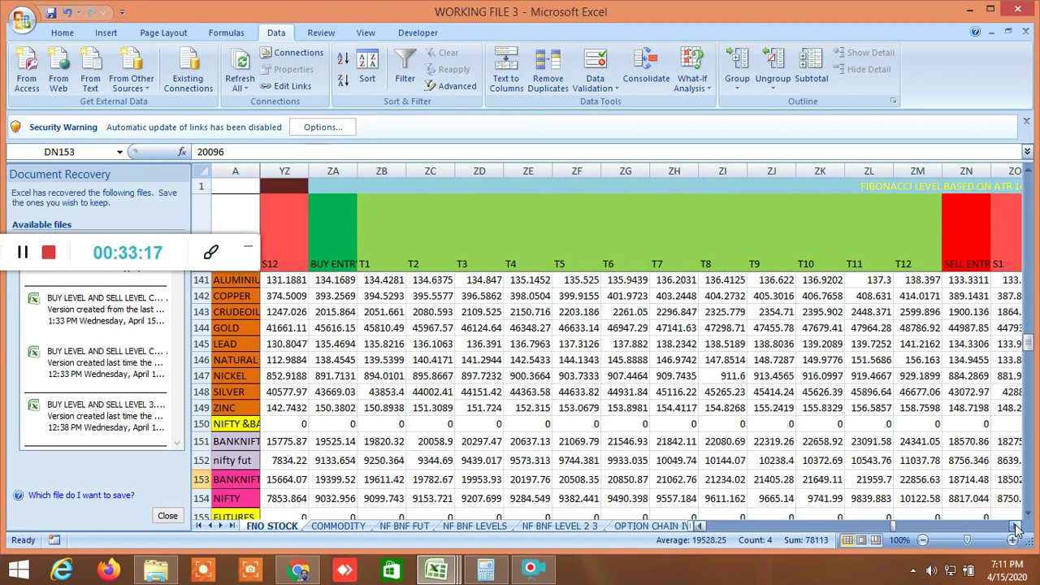
# - Examine the NIFTY and BANKNIFTY sell entry and support levels from S1 onward under FIBONACCI LEVEL BASED ON ATR 14
pyautogui.click(1016, 529)
pyautogui.click(1015, 529)
pyautogui.click(1016, 529)
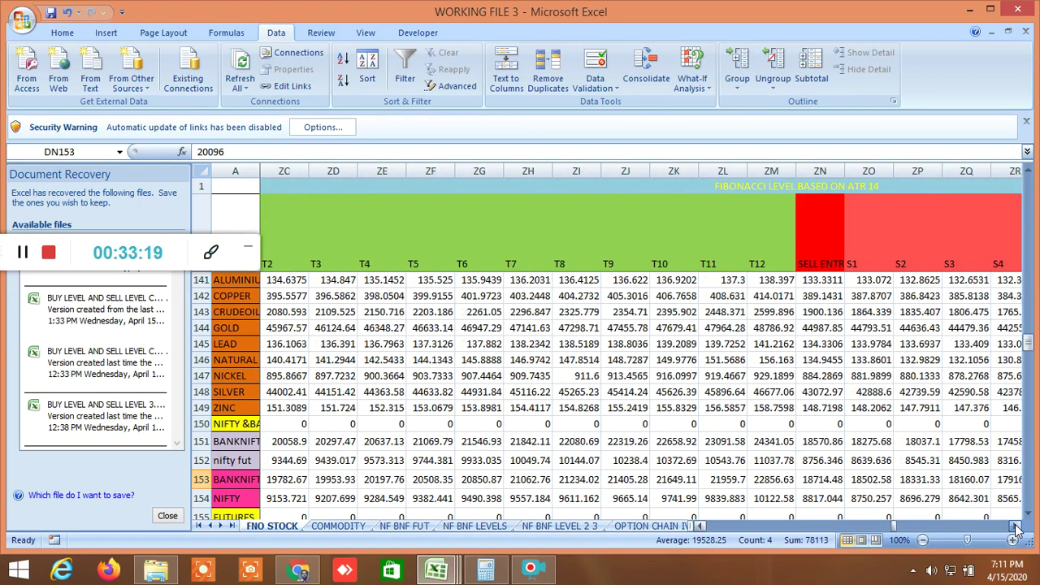
pyautogui.click(1015, 529)
pyautogui.click(1016, 528)
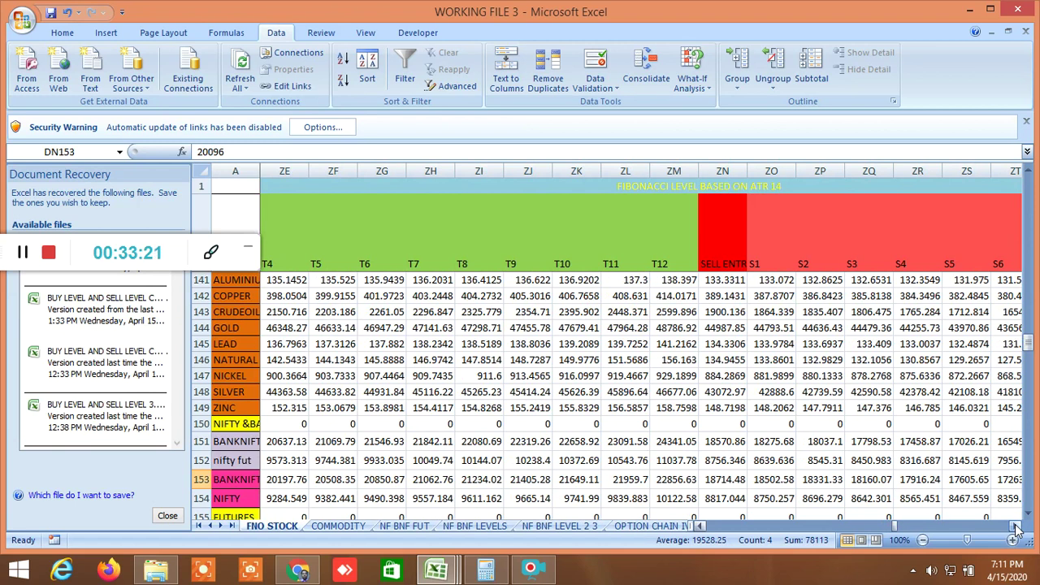
pyautogui.click(1015, 529)
pyautogui.click(1016, 529)
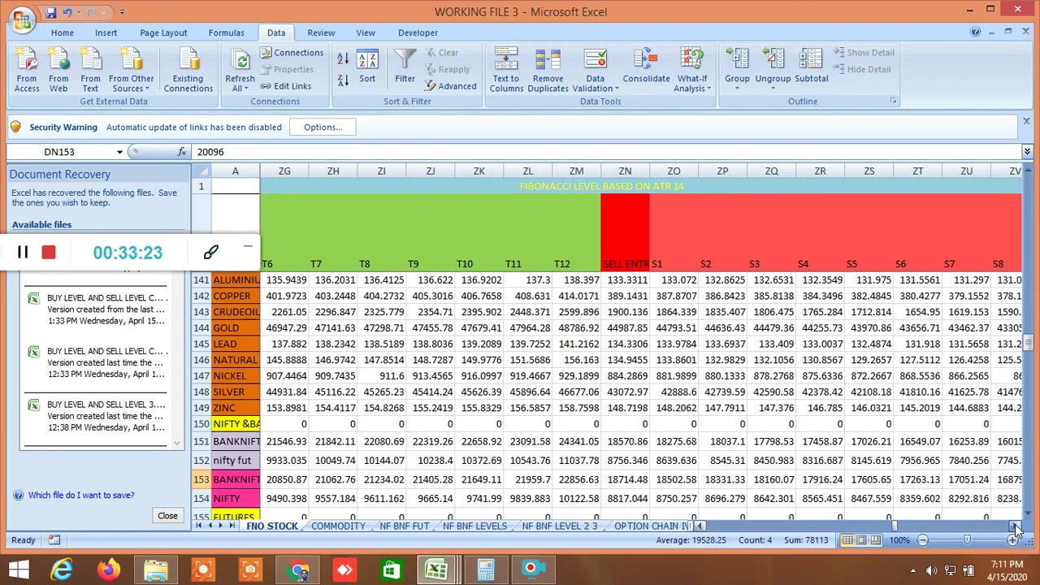
pyautogui.click(1015, 529)
pyautogui.click(1016, 529)
# - Examine the NIFTY and BANKNIFTY price levels for each angle under GANN DEGREES BASED ON ATR 14
pyautogui.moveTo(1015, 529); pyautogui.dragTo(1015, 529)
pyautogui.click(1016, 529)
pyautogui.click(1016, 529)
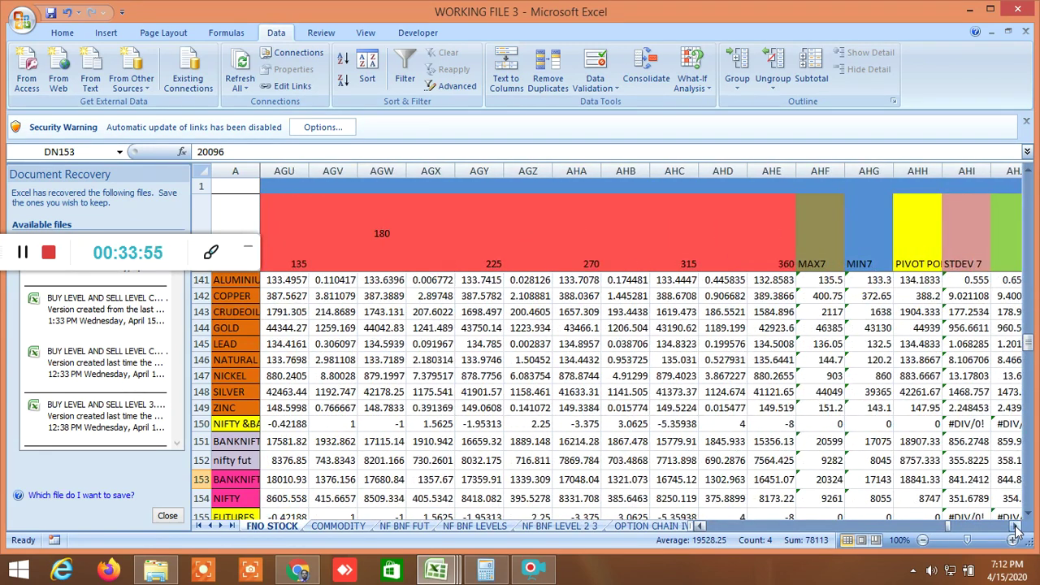
pyautogui.moveTo(703, 529); pyautogui.dragTo(703, 528)
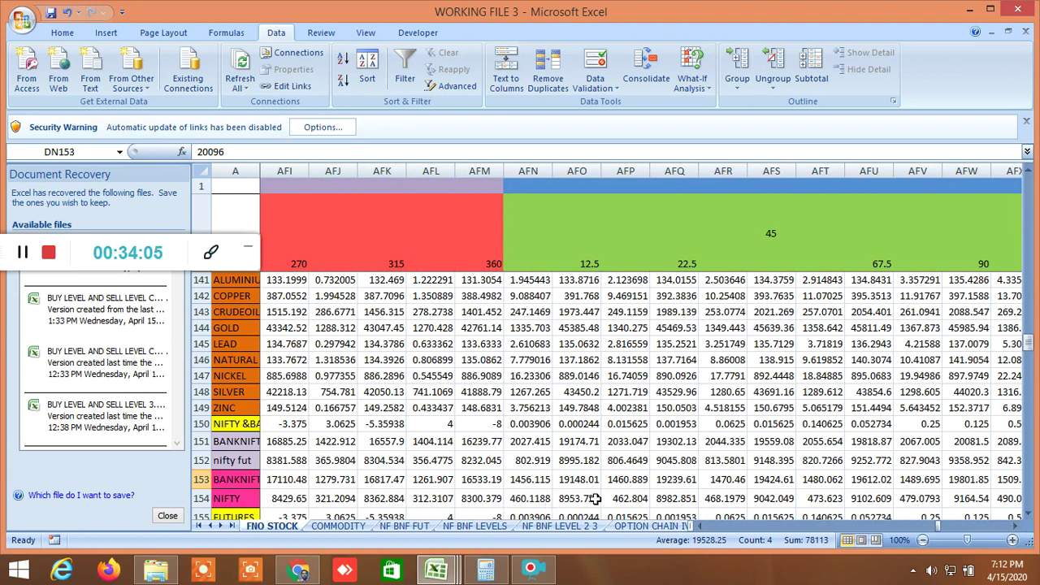
pyautogui.click(1017, 526)
pyautogui.click(1017, 526)
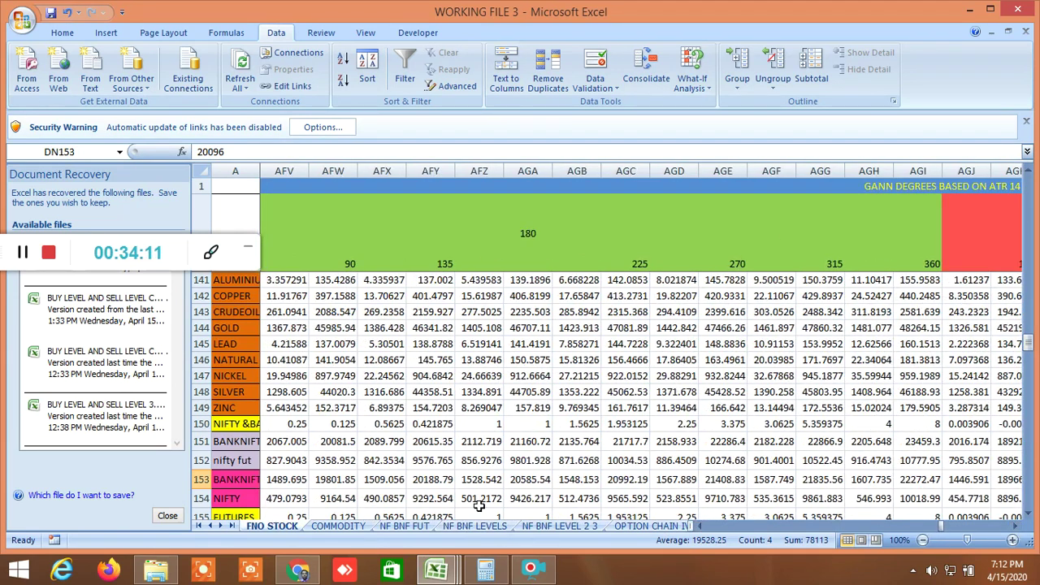
pyautogui.hscroll(-5, 465, 500)
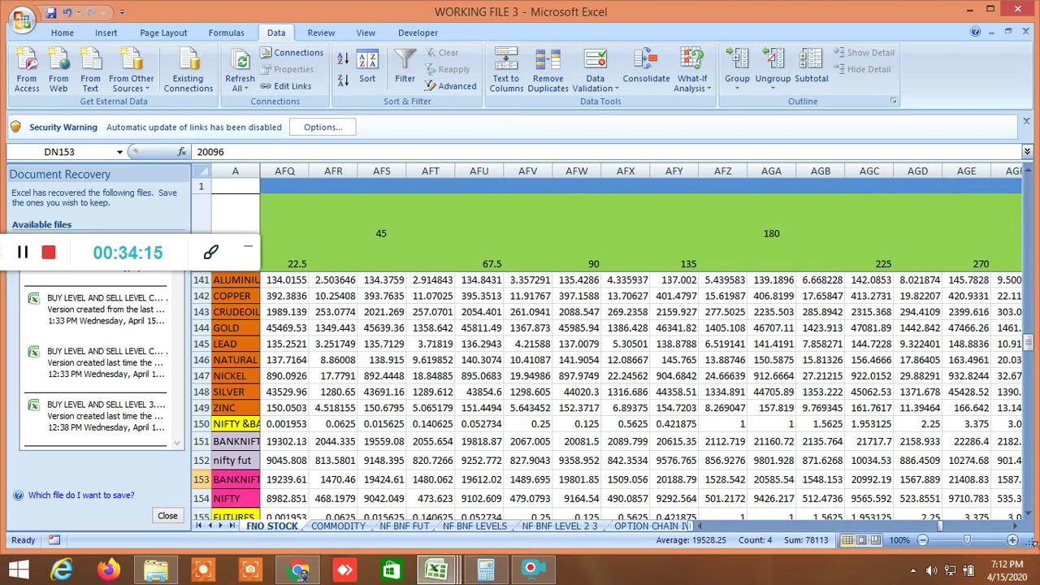
# - Review the NIFTY and BANKNIFTY monthly Fibonacci levels linked with INDIA VIX, through the sheet's final T11 column
pyautogui.moveTo(1017, 528); pyautogui.dragTo(1017, 528)
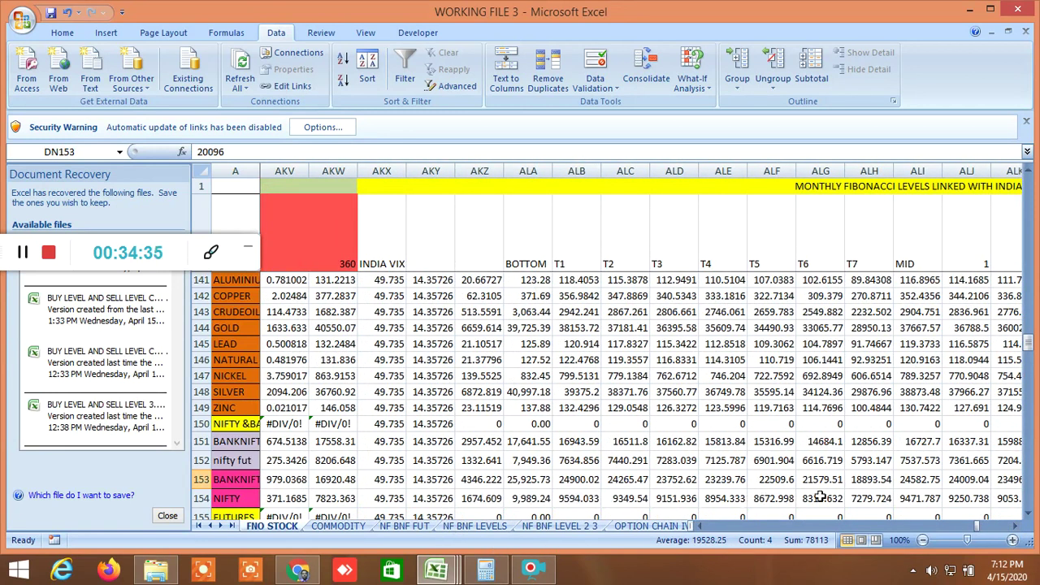
pyautogui.moveTo(1017, 528); pyautogui.dragTo(1017, 528)
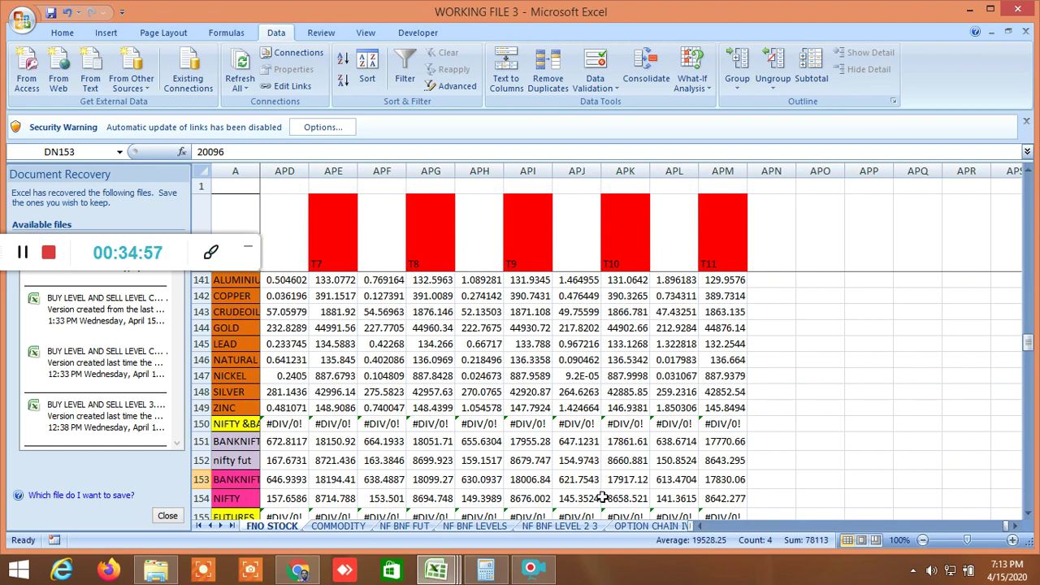
# - Switch to the GANN PRICE TIME SQUARE ANALYSIS workbook and review NIFTY's yearly through monthly Gann dates
pyautogui.moveTo(436, 571)
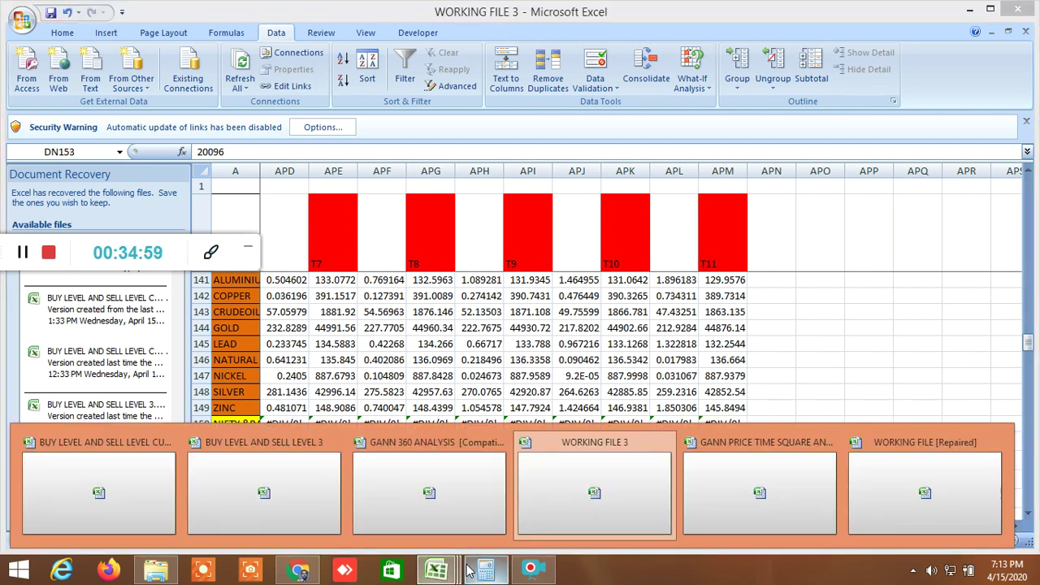
pyautogui.click(716, 517)
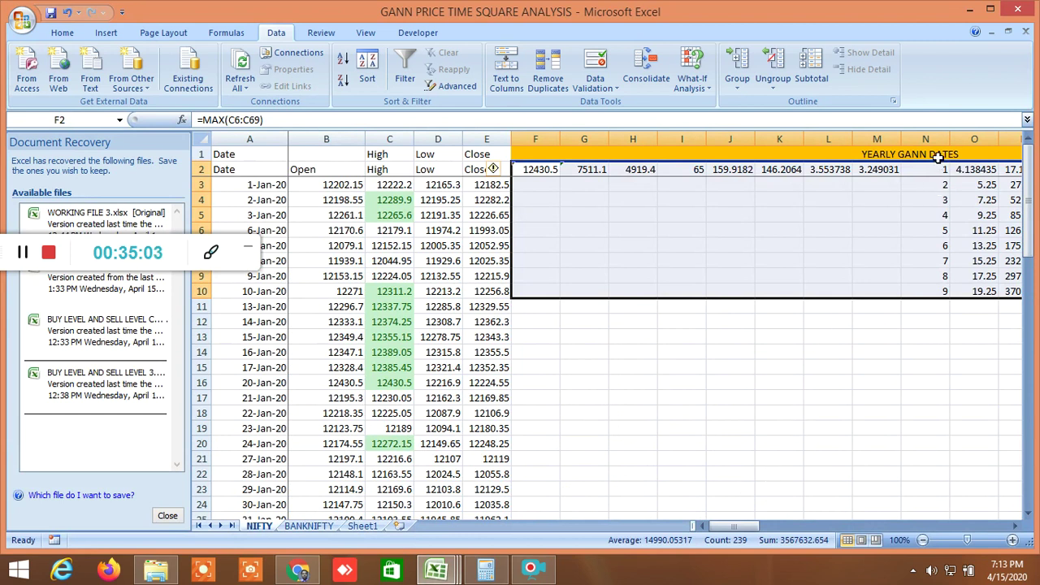
pyautogui.click(1014, 527)
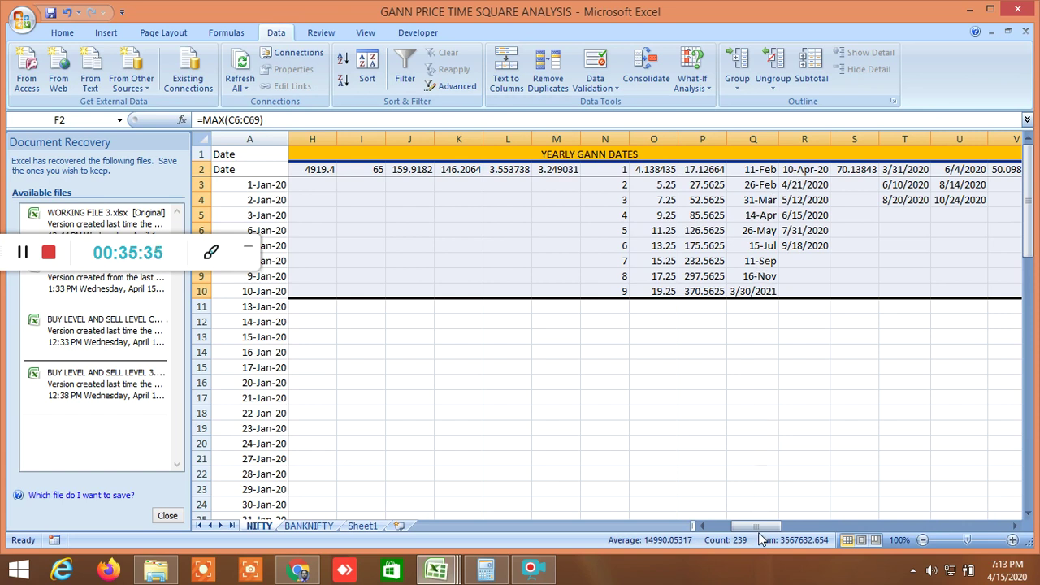
pyautogui.moveTo(757, 527); pyautogui.dragTo(987, 543)
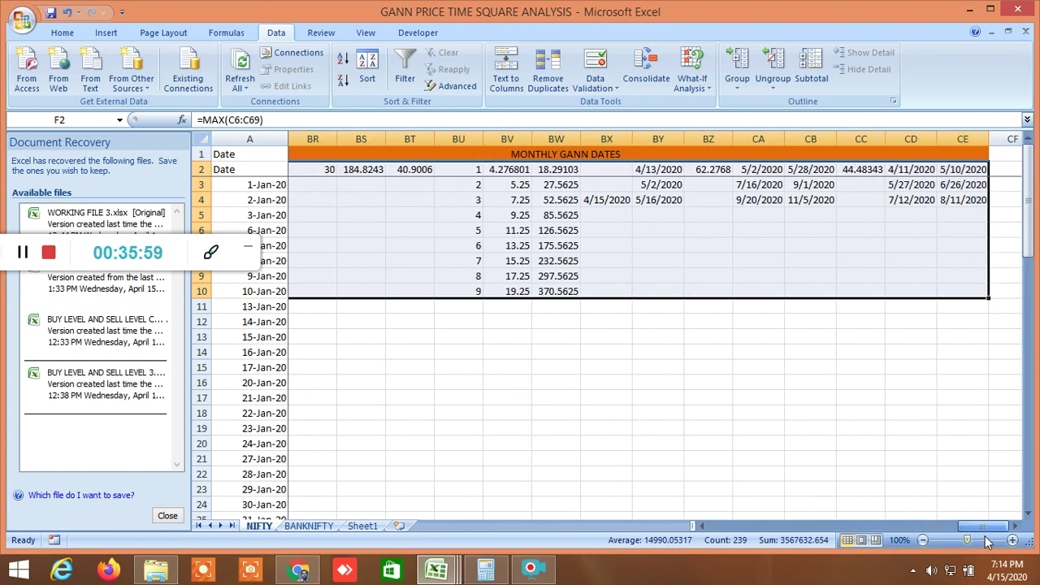
pyautogui.click(984, 541)
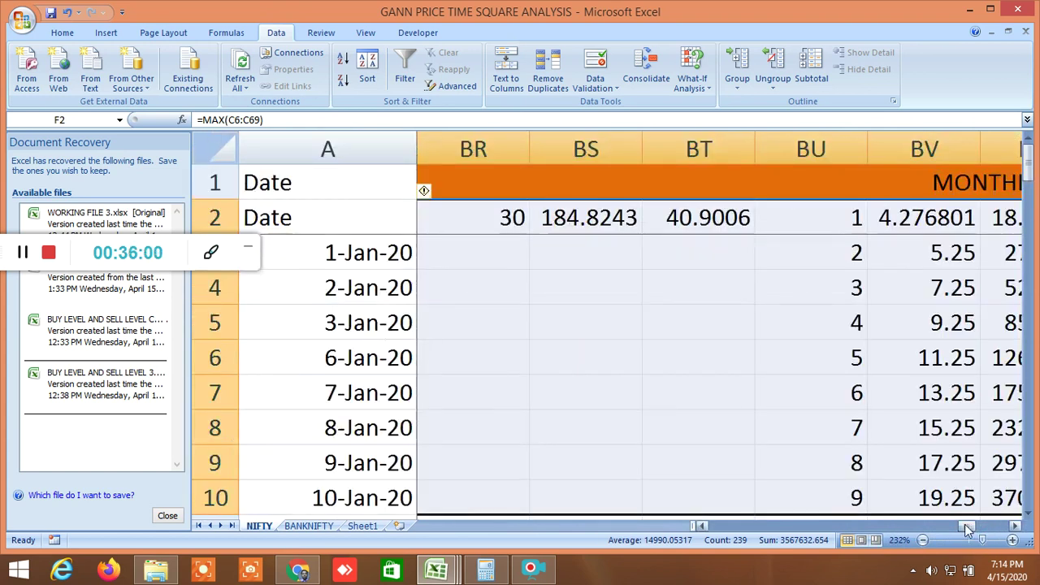
pyautogui.click(922, 541)
pyautogui.click(922, 540)
pyautogui.click(922, 541)
pyautogui.click(922, 540)
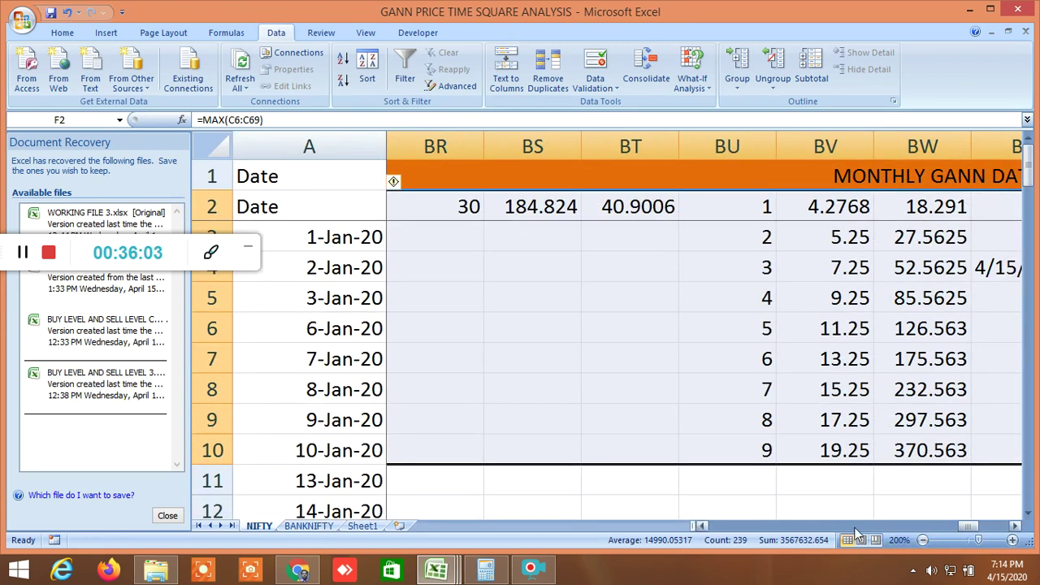
pyautogui.click(922, 541)
pyautogui.click(922, 541)
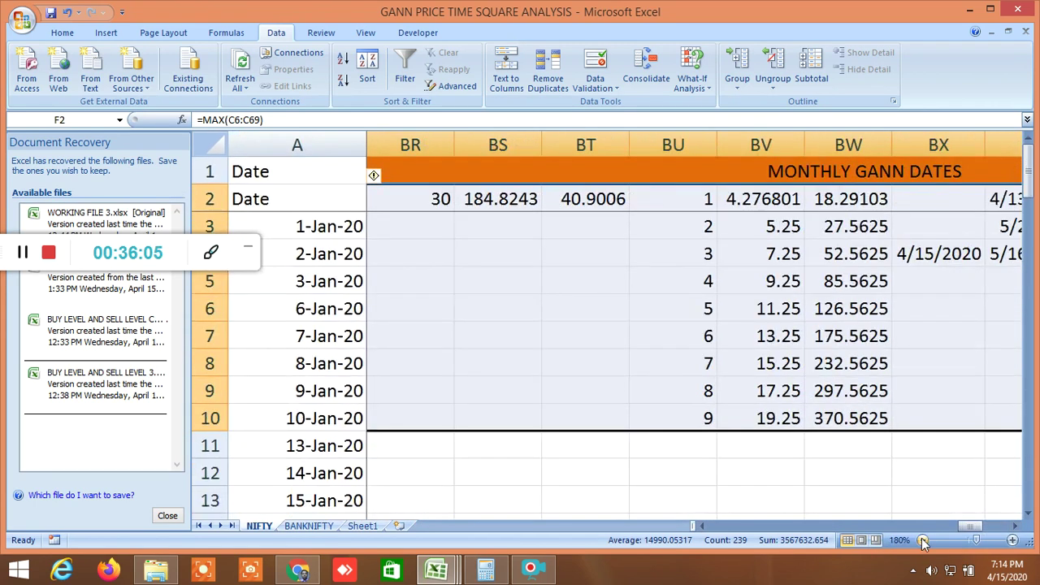
pyautogui.click(922, 540)
pyautogui.click(922, 540)
pyautogui.click(922, 540)
pyautogui.click(922, 540)
pyautogui.click(922, 540)
pyautogui.click(923, 541)
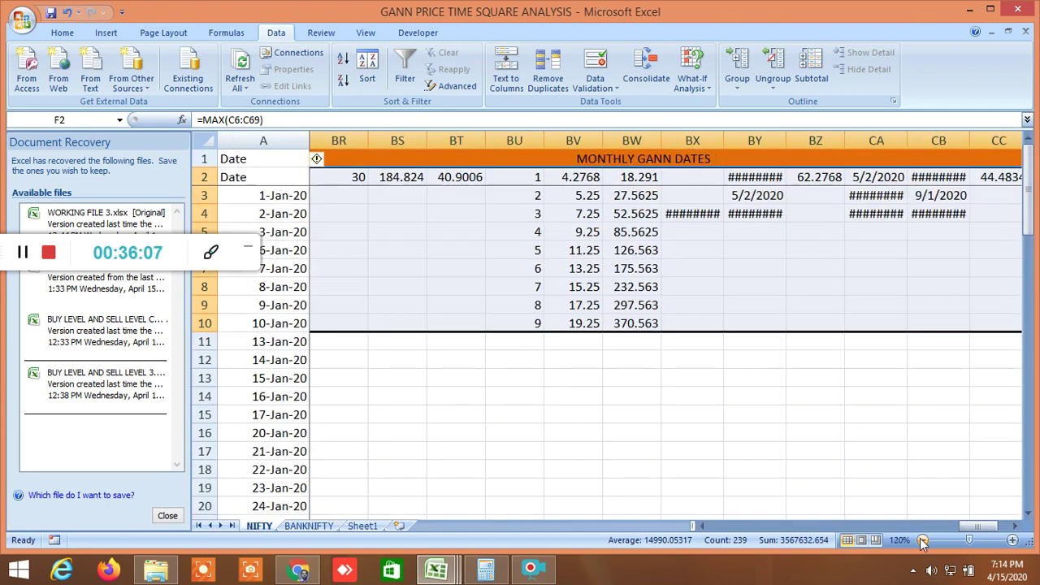
pyautogui.click(922, 540)
pyautogui.click(922, 540)
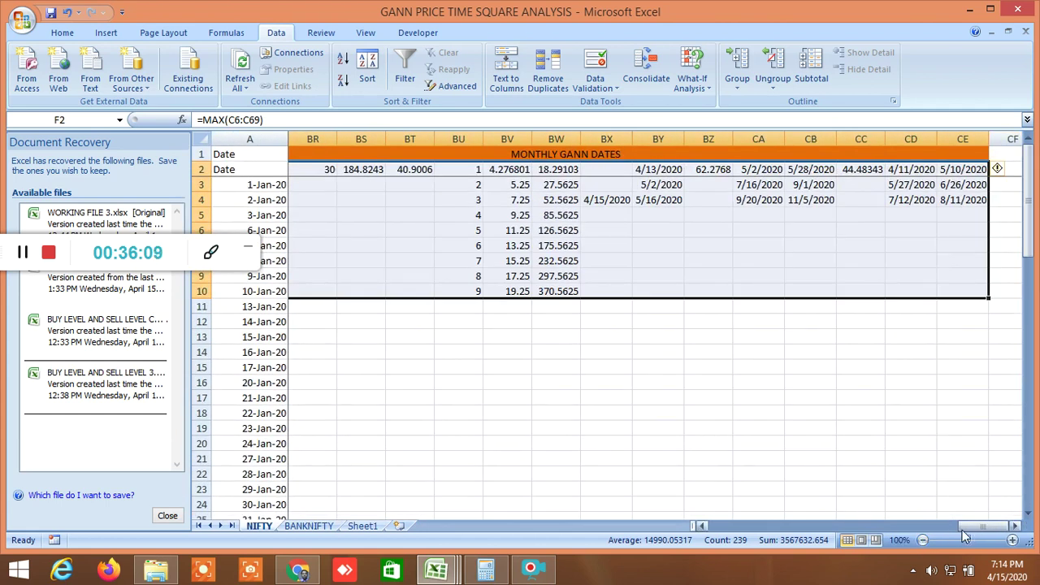
# - Return to the daily NIFTY prices and YEARLY GANN DATES at the start of the sheet
pyautogui.moveTo(983, 525); pyautogui.dragTo(715, 525)
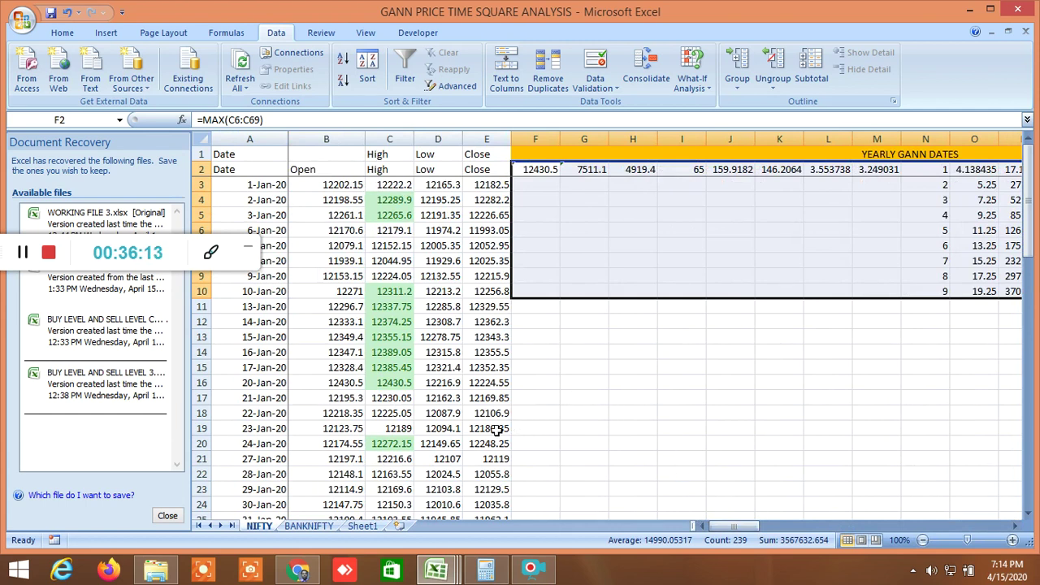
pyautogui.moveTo(534, 575)
pyautogui.click(49, 257)
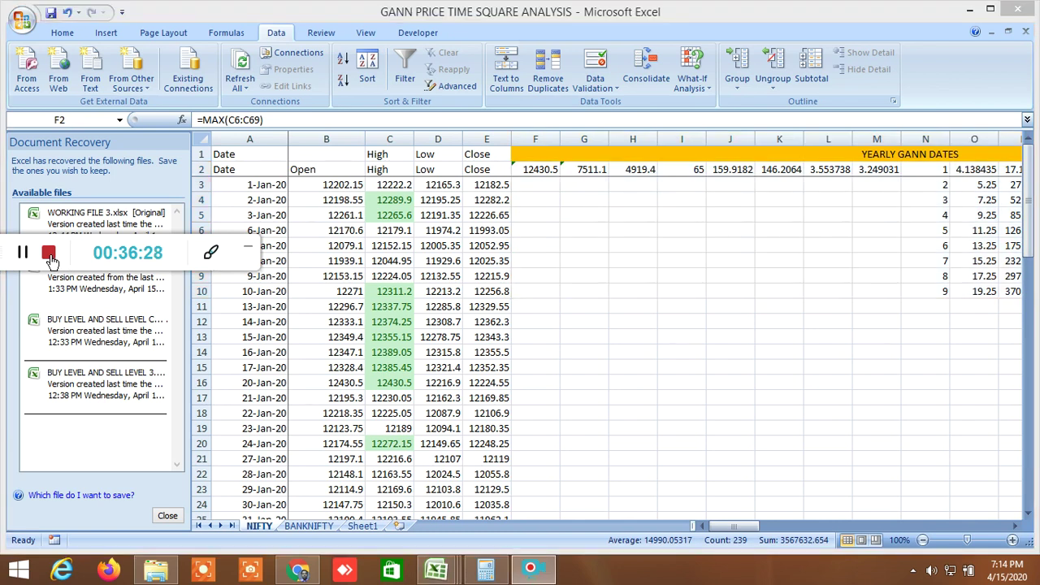